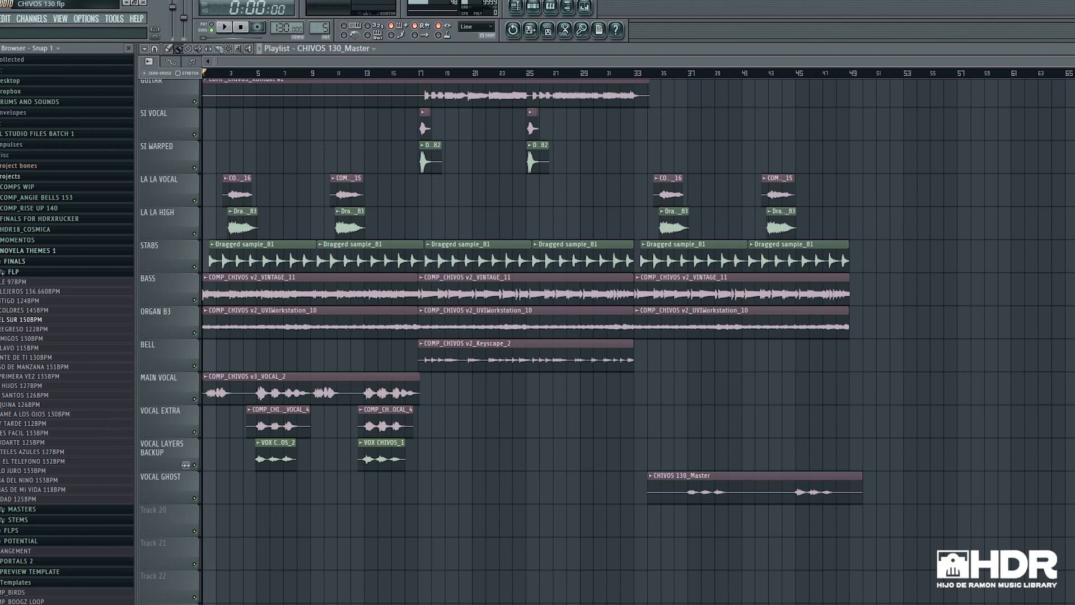
Open the UVIWorkstation channel's instrument from the channel rack to view its B-5 Organ patch, and close both again
scroll(140, 179, up, 5)
scroll(159, 196, down, 6)
click(533, 6)
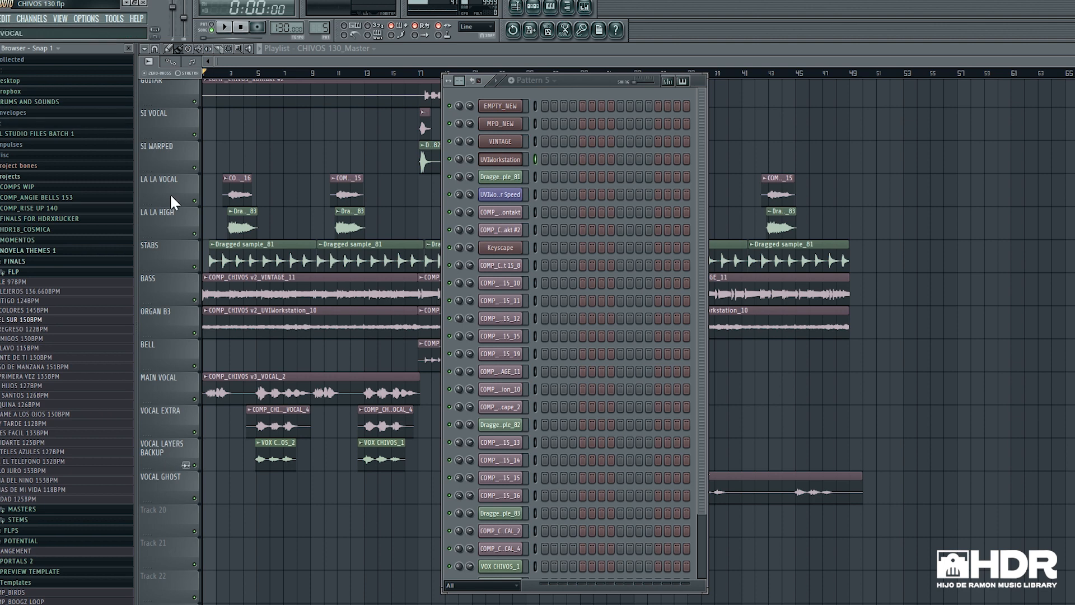
click(504, 161)
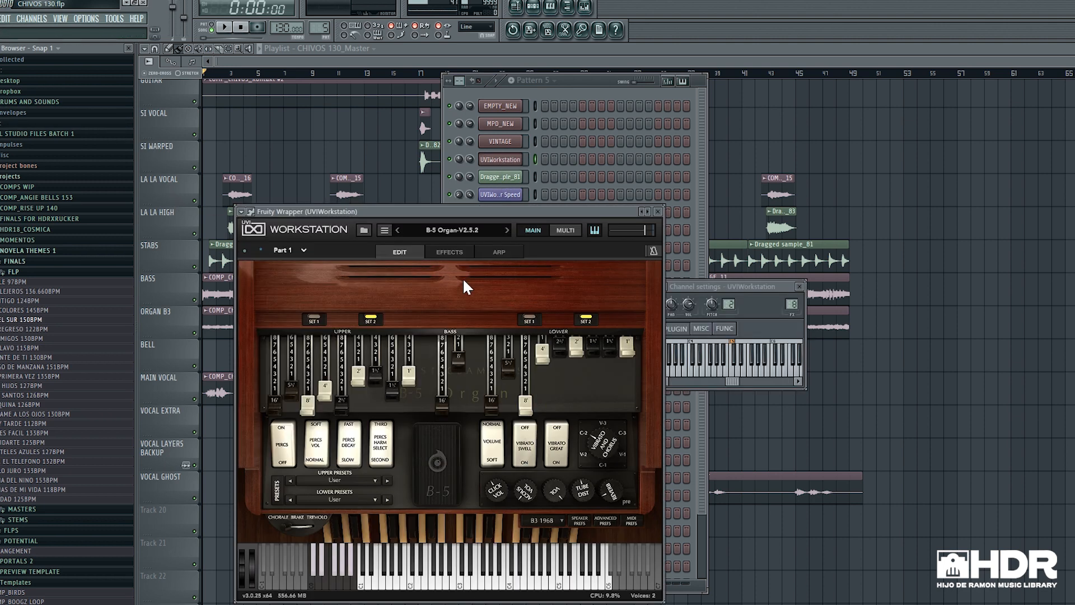
drag(445, 212, 460, 119)
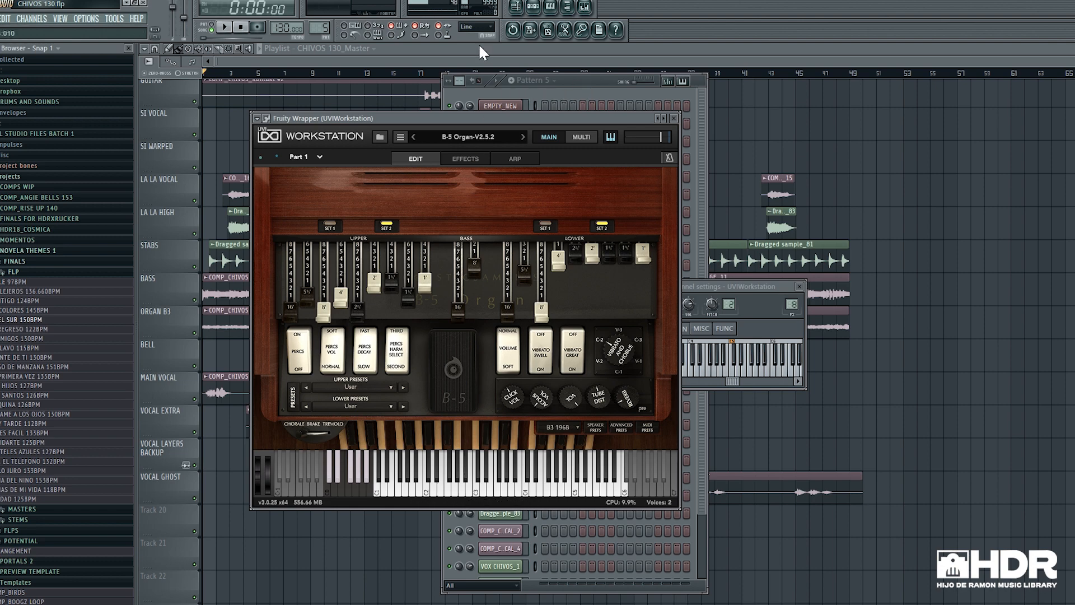
key(F12)
click(537, 14)
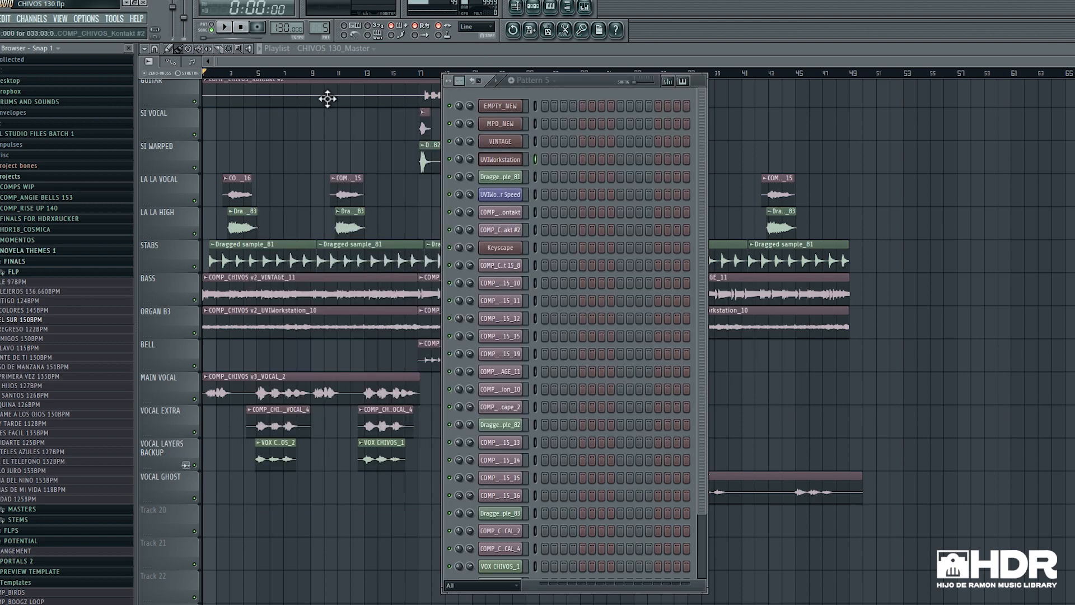
key(F6)
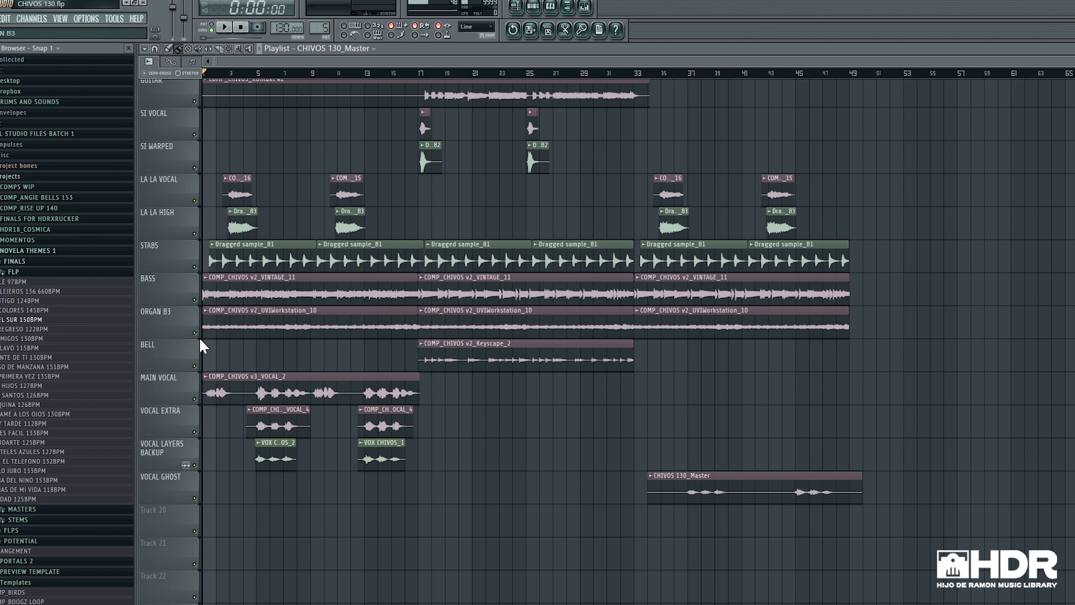
Solo the ORGAN B3 track and play it from the start of the song
click(201, 333)
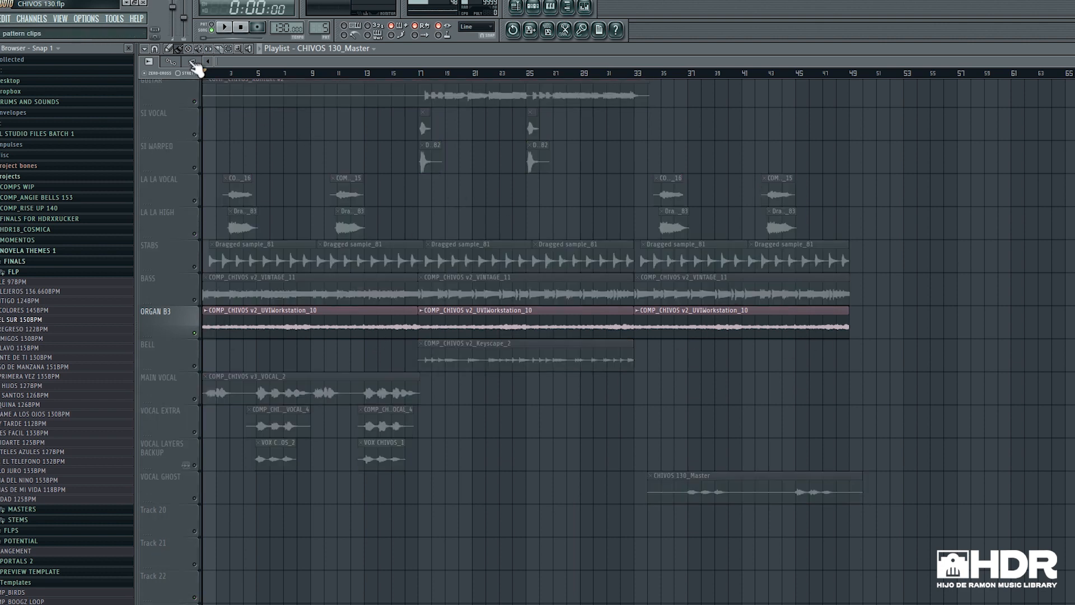
key(space)
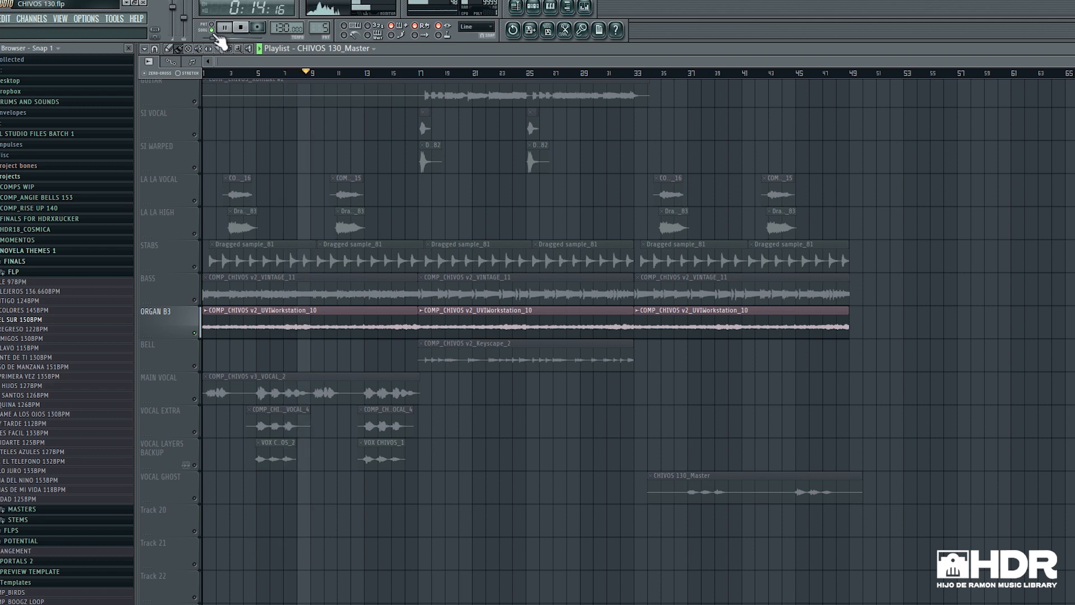
key(space)
View the effects on the UVIWorkstation and UVIWorkstation #2 mixer tracks, and close the mixer
click(584, 7)
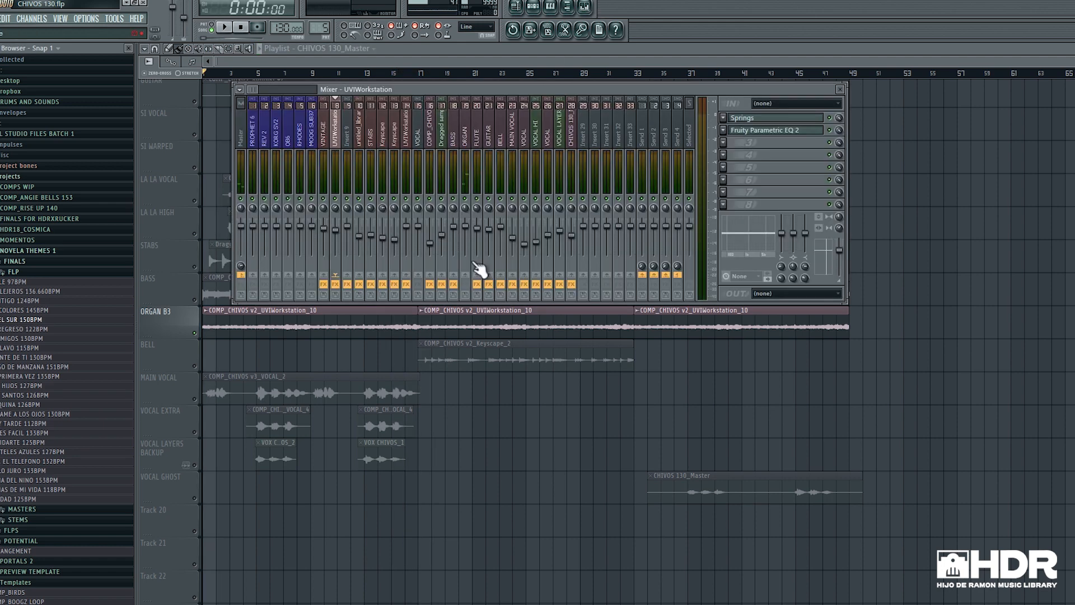
click(408, 140)
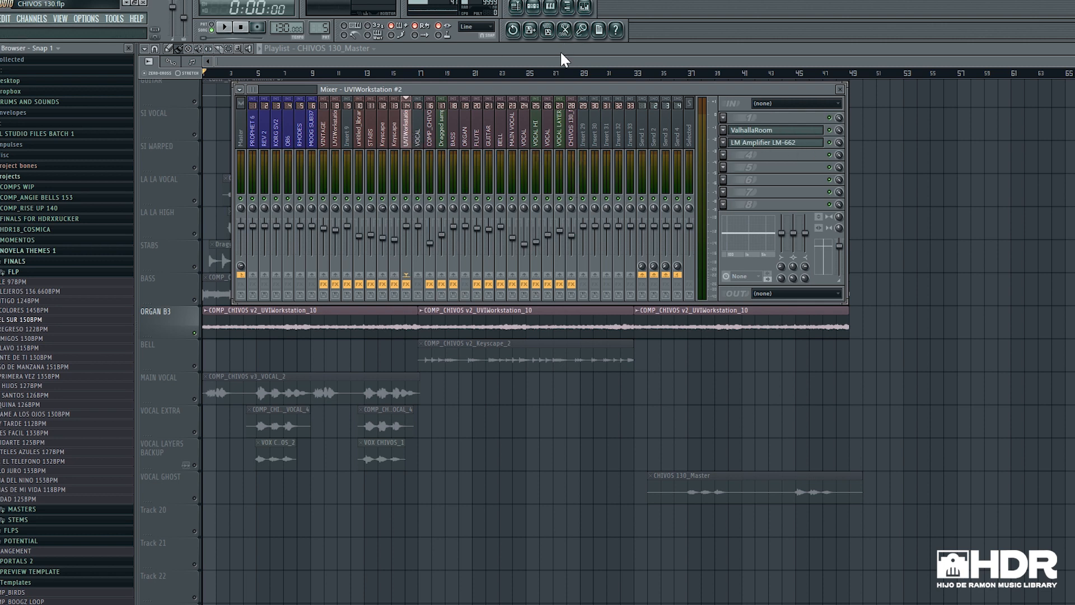
key(F9)
Solo Track 2 with the Pattern 2 clips and look over the playlist's tracks
scroll(491, 152, up, 4)
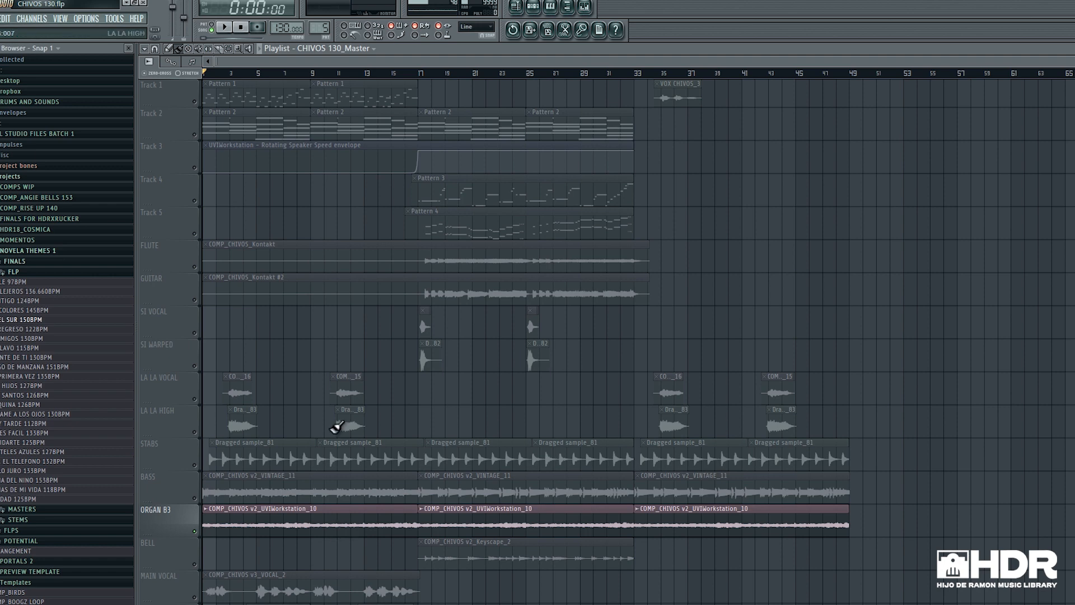
right_click(195, 135)
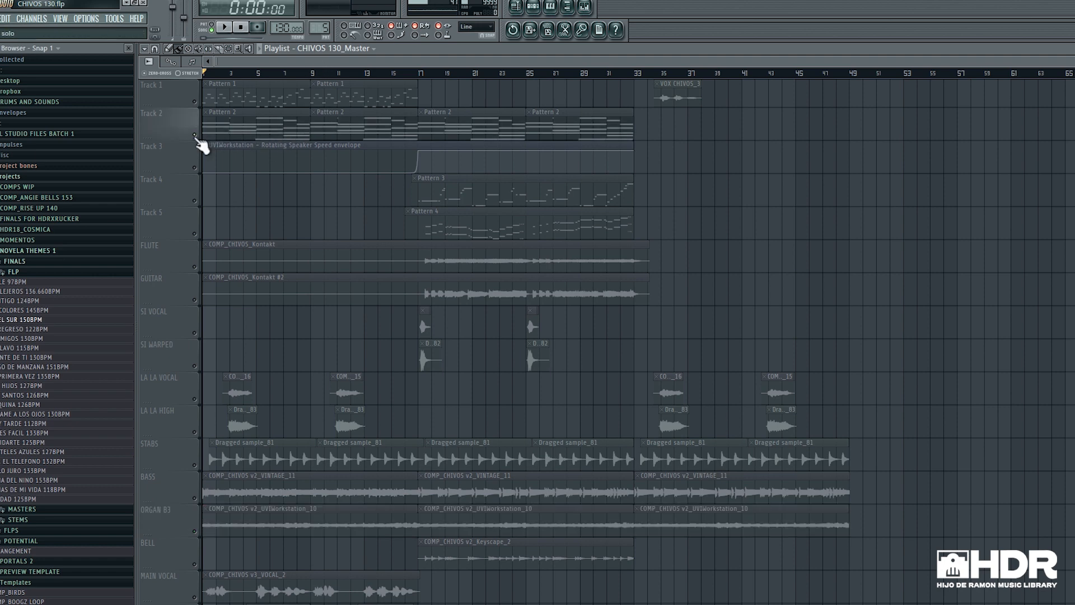
scroll(269, 168, down, 3)
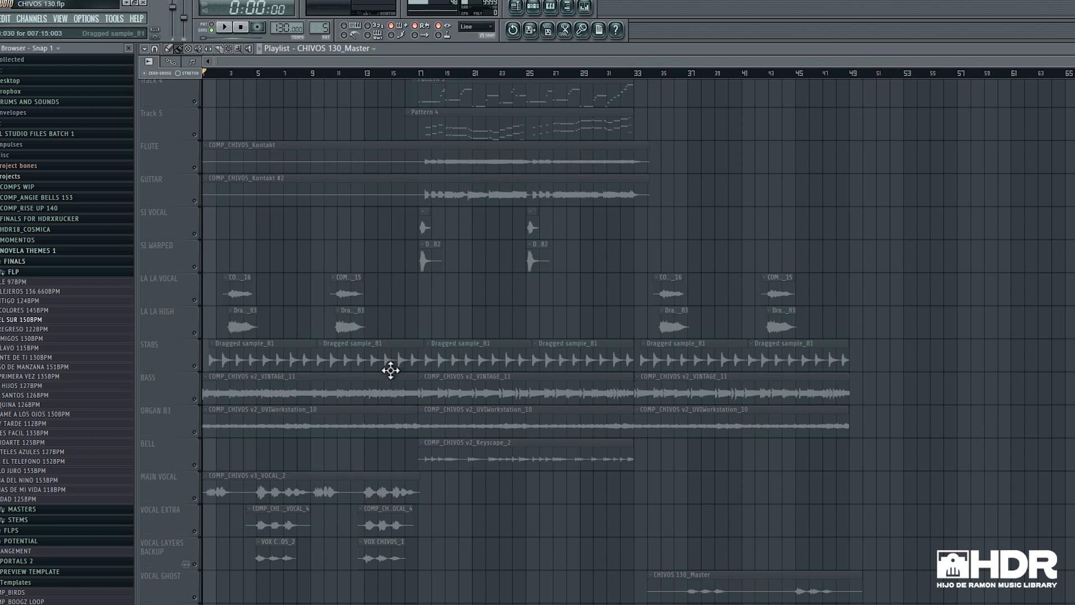
scroll(299, 403, up, 3)
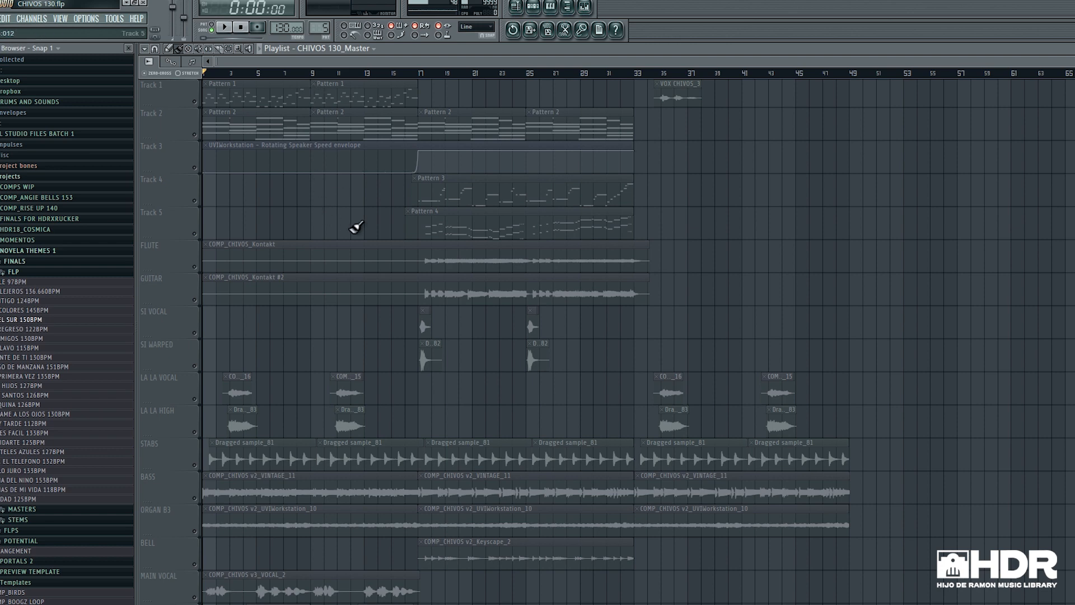
scroll(341, 324, down, 6)
scroll(305, 350, up, 3)
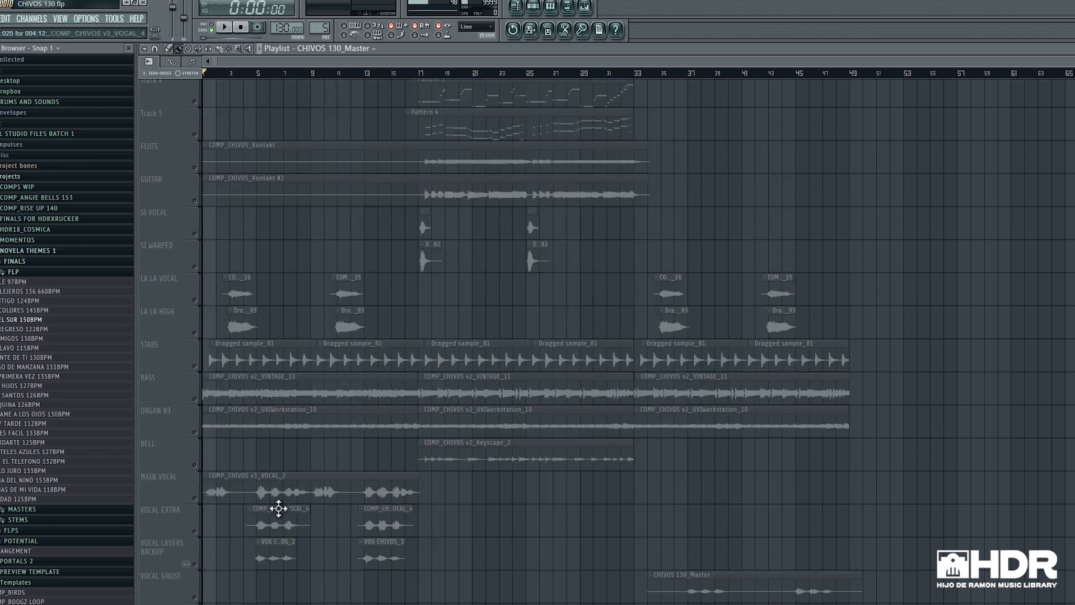
Examine the ValhallaRoom and LM Amplifier LM-662 settings on the UVIWorkstation #2 mixer track, and close all windows
click(586, 7)
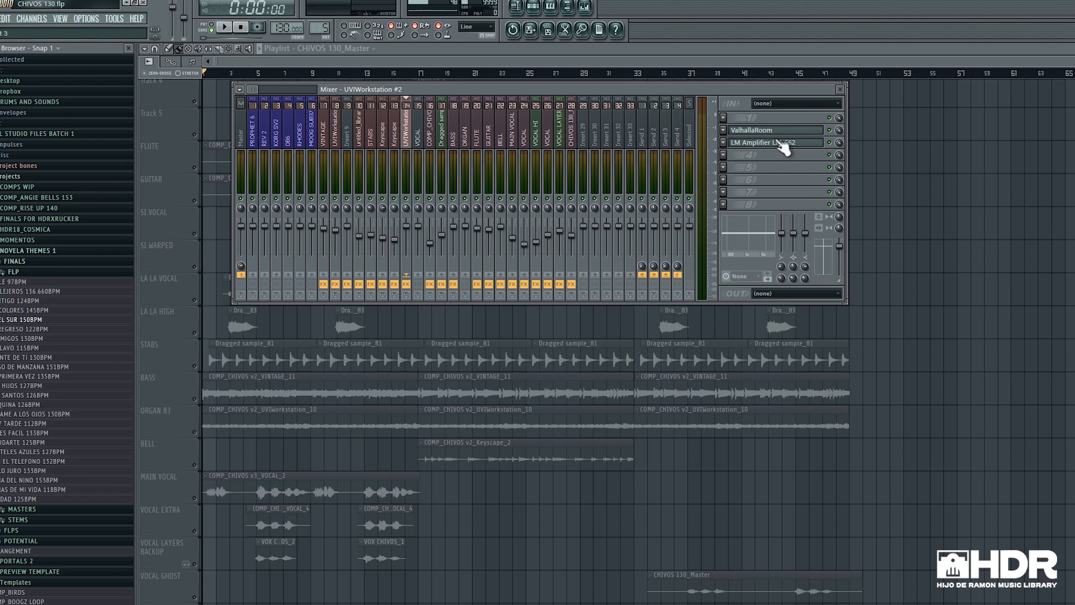
click(768, 134)
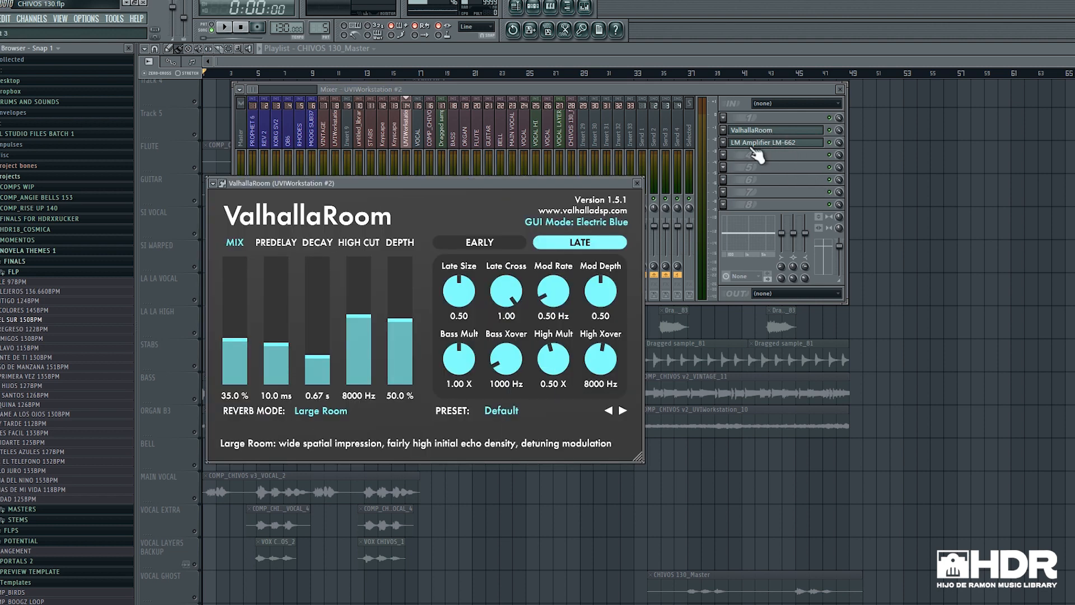
click(772, 142)
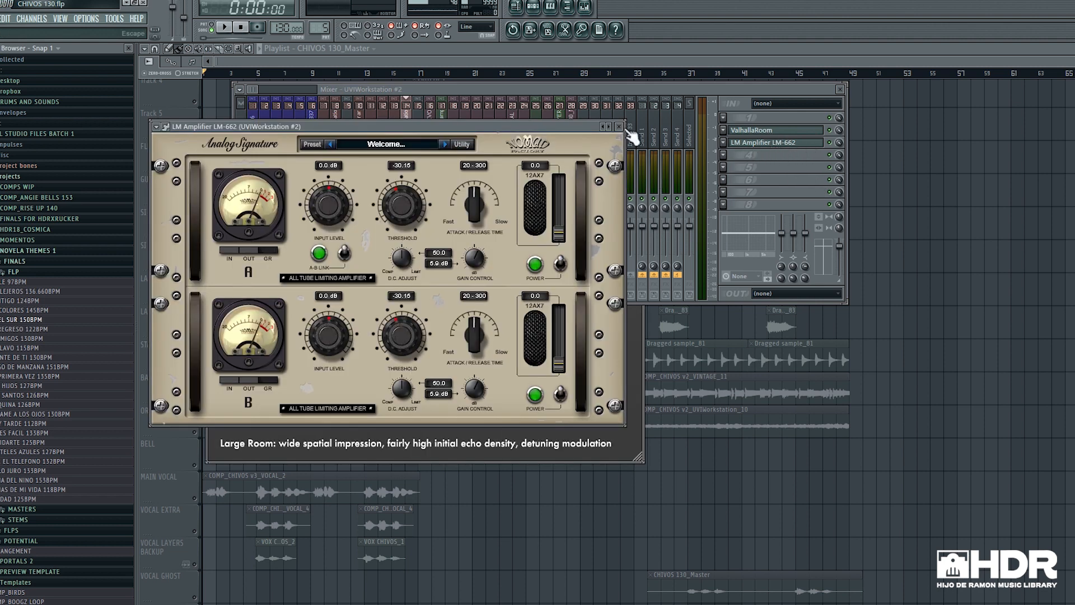
click(619, 126)
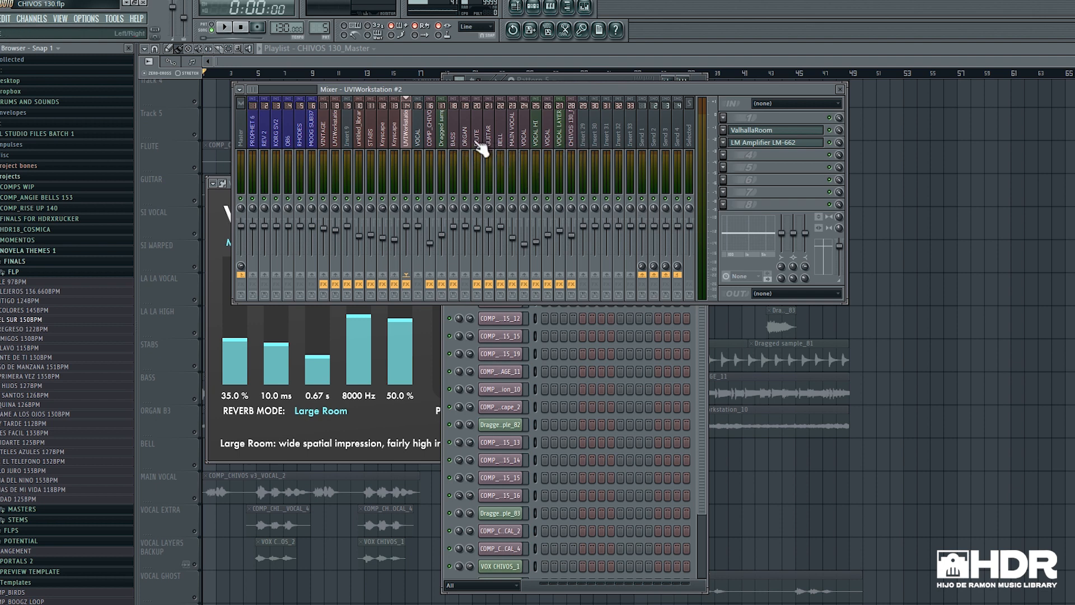
key(F12)
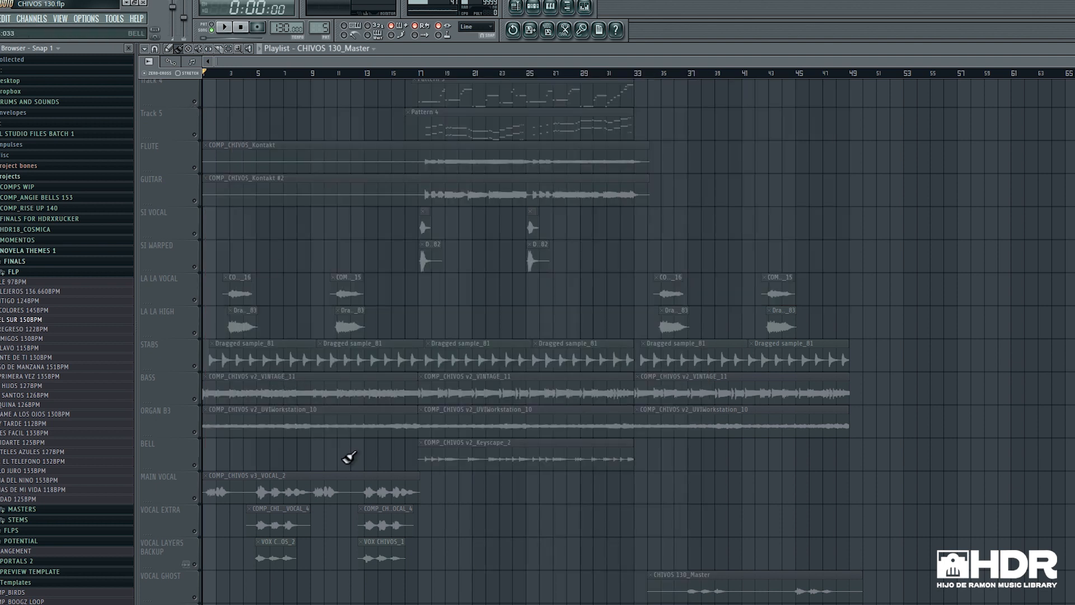
Solo the BASS track and view the Trilian patch of its VINTAGE instrument, closing the plugin again
click(193, 395)
scroll(212, 308, down, 1)
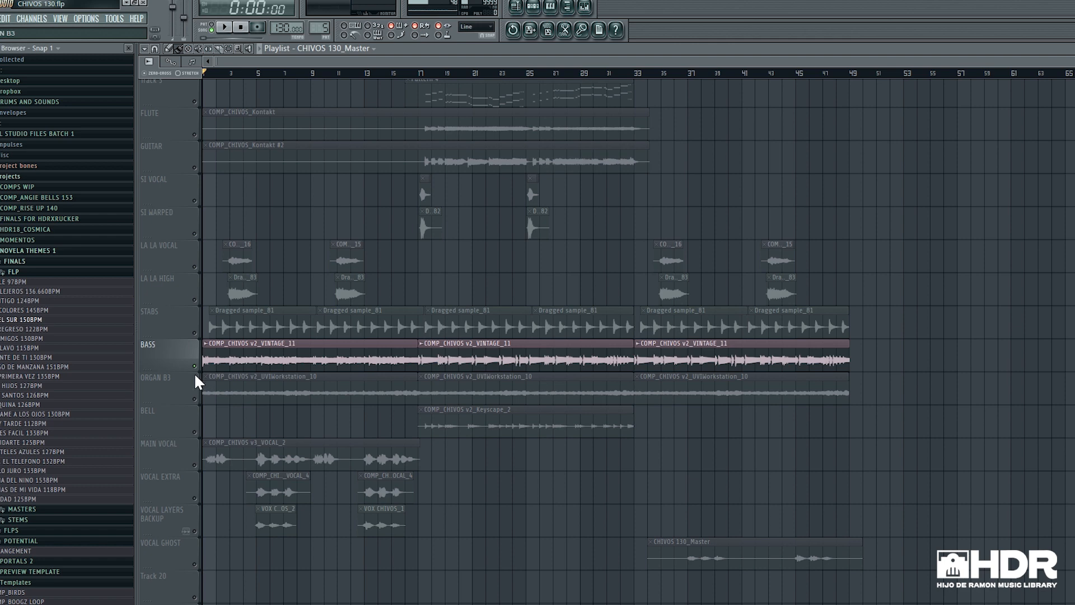
click(533, 7)
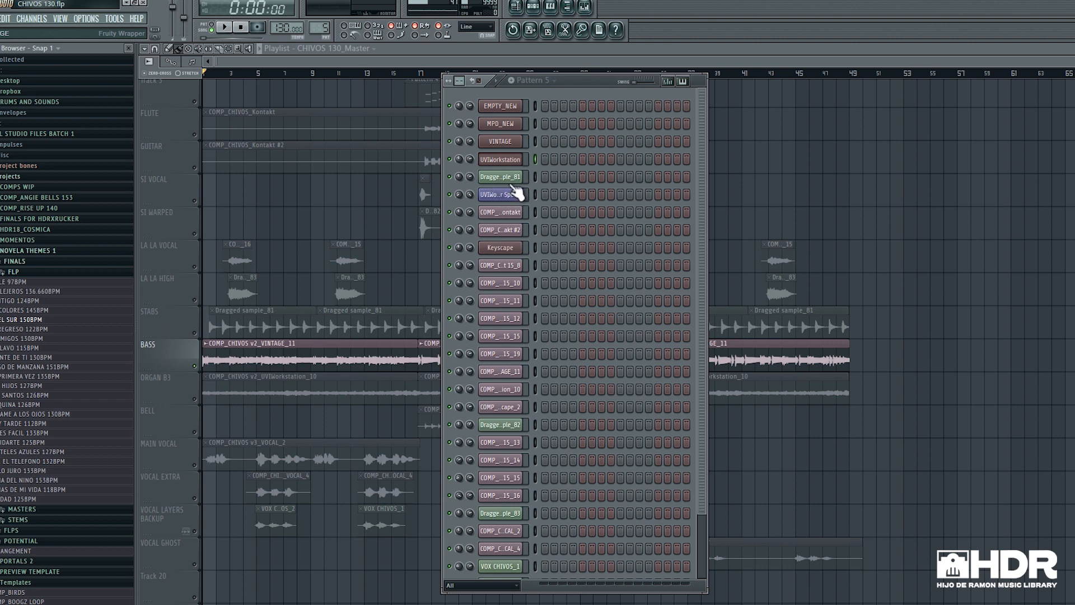
click(504, 143)
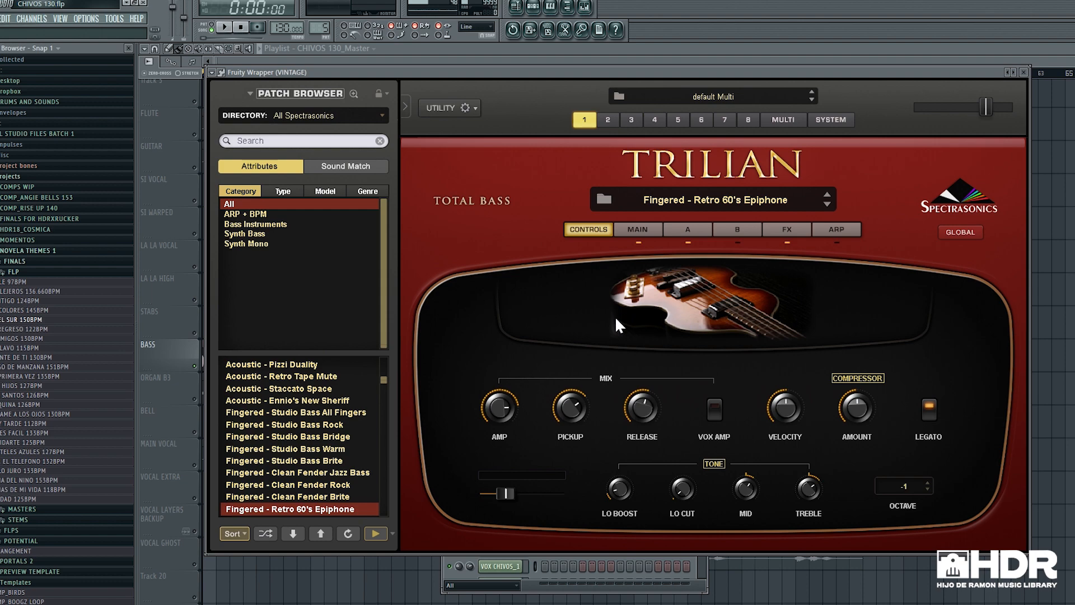
mouse_move(641, 68)
mouse_down()
mouse_move(623, 93)
mouse_move(640, 83)
mouse_up()
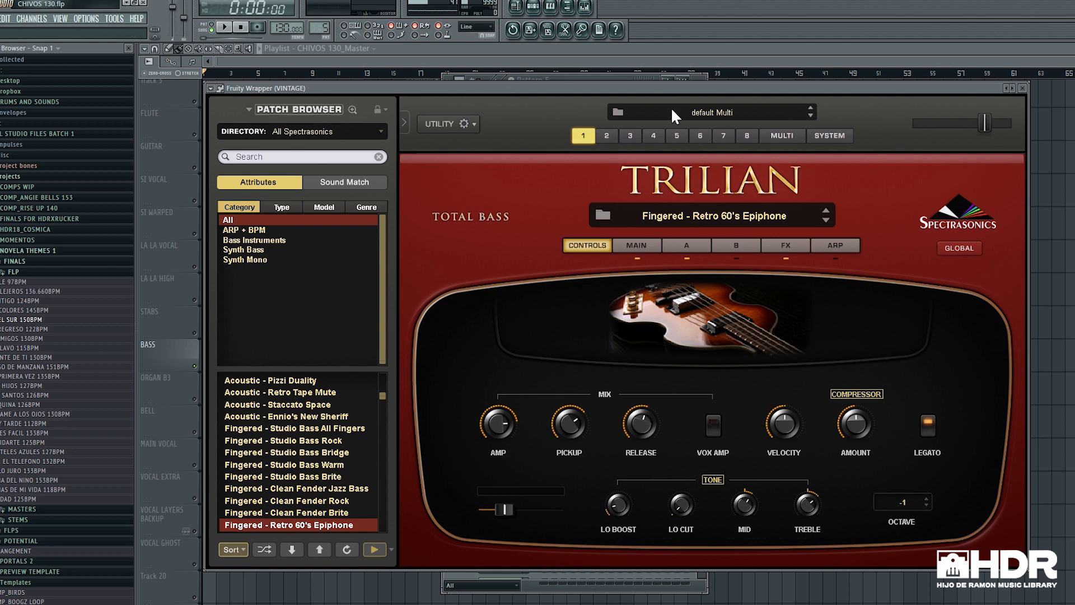
drag(843, 85, 698, 83)
click(878, 86)
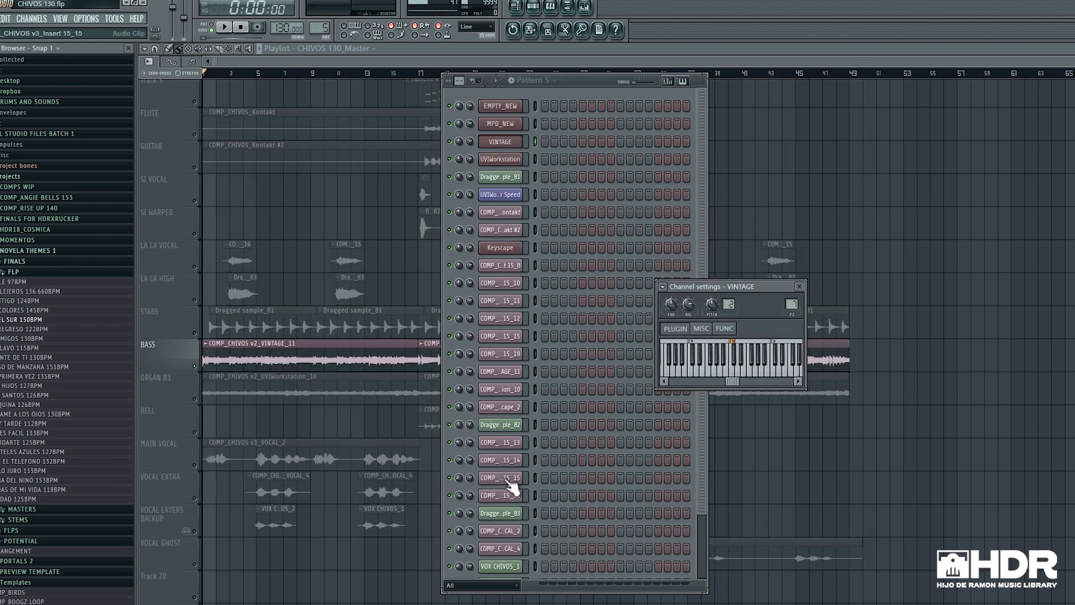
click(402, 57)
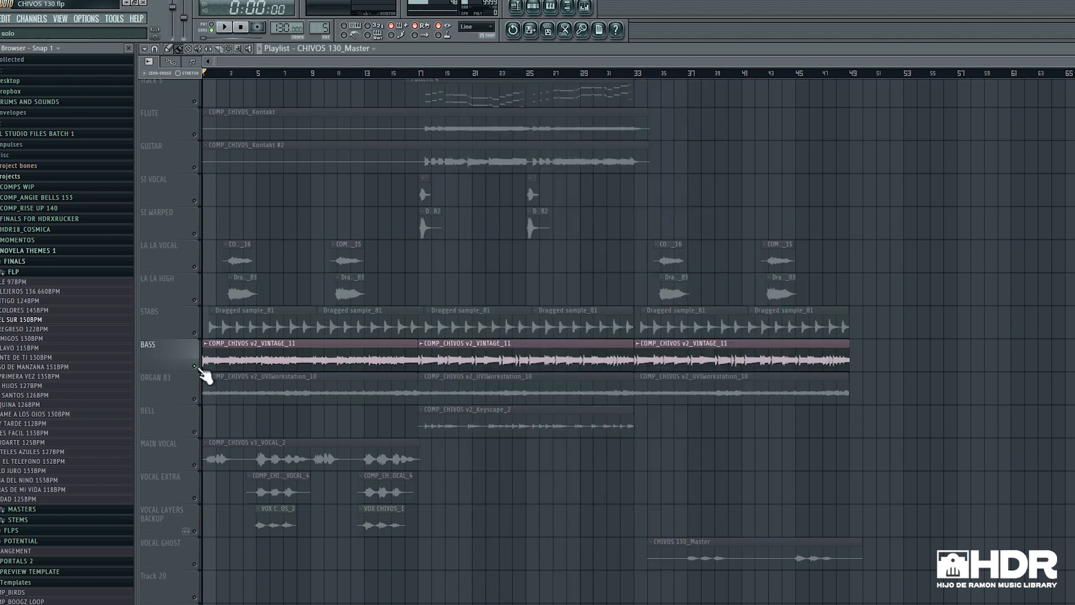
Play the soloed BASS track from the start of the song and again from bar 17
key(space)
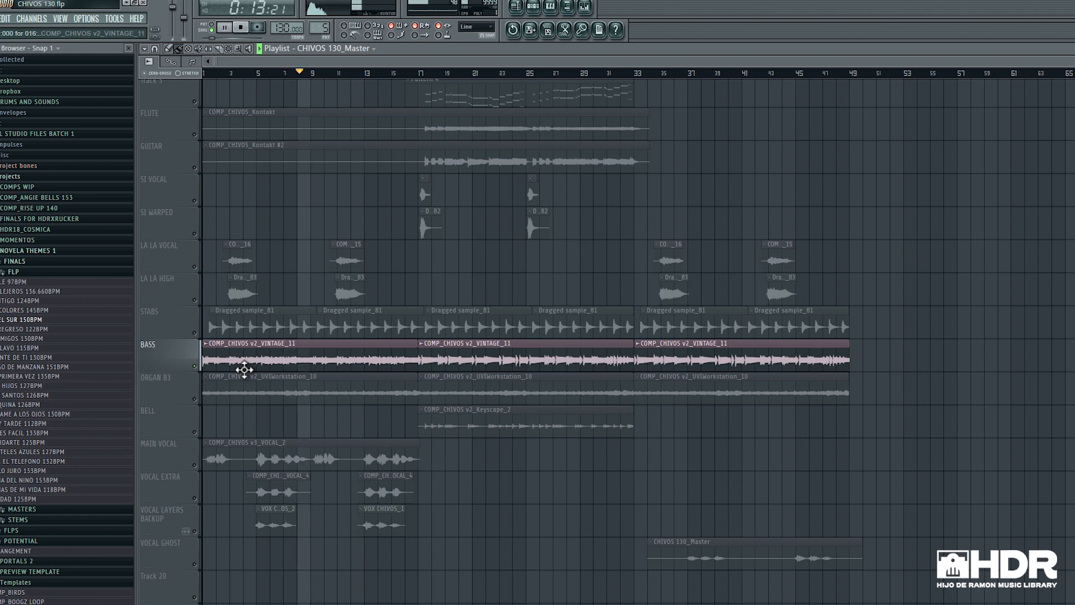
key(space)
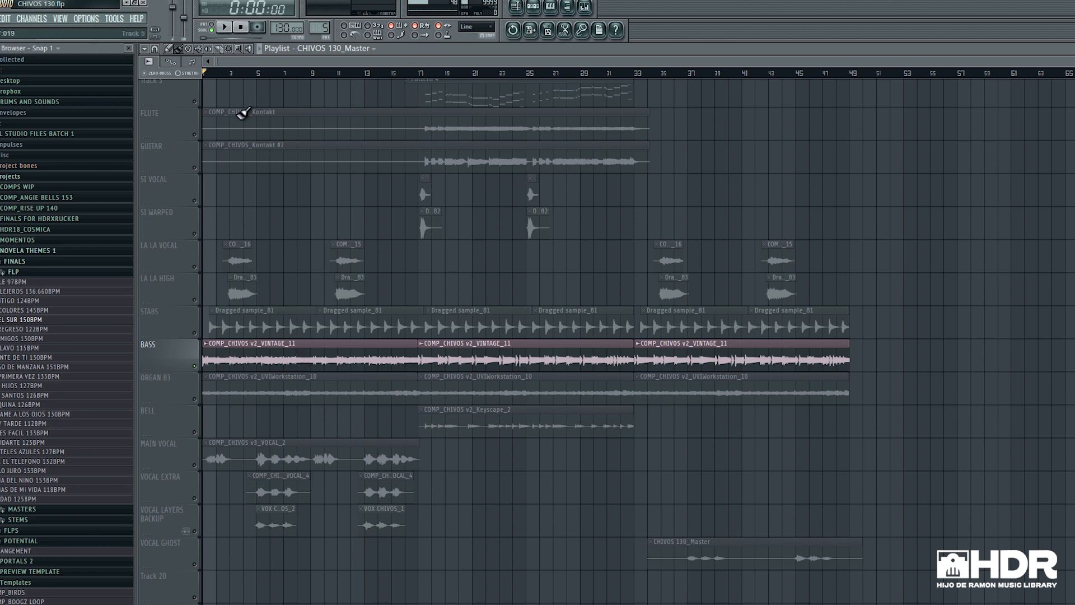
click(425, 75)
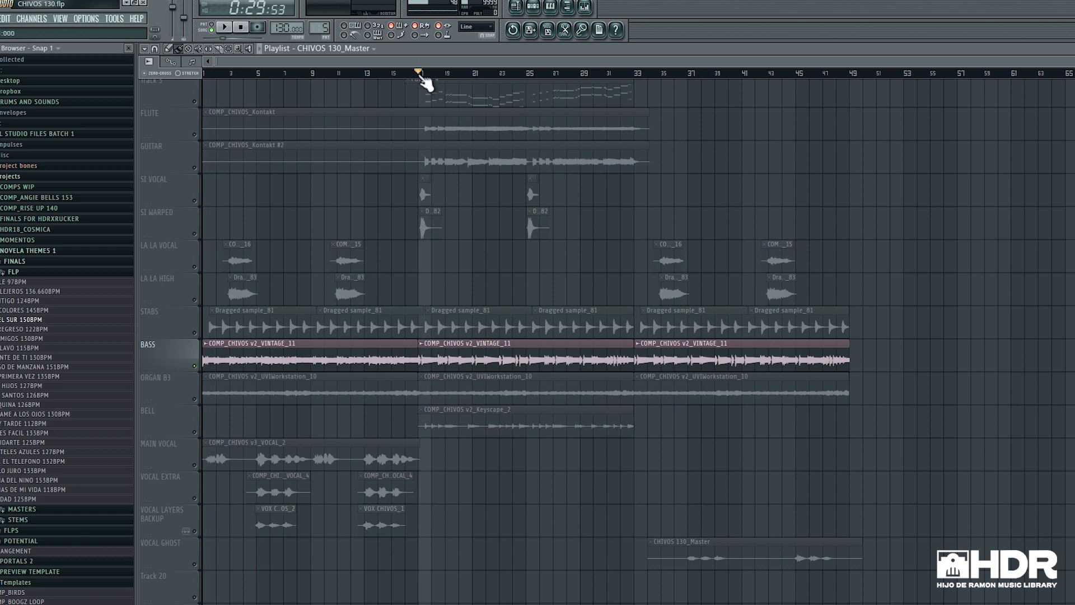
key(space)
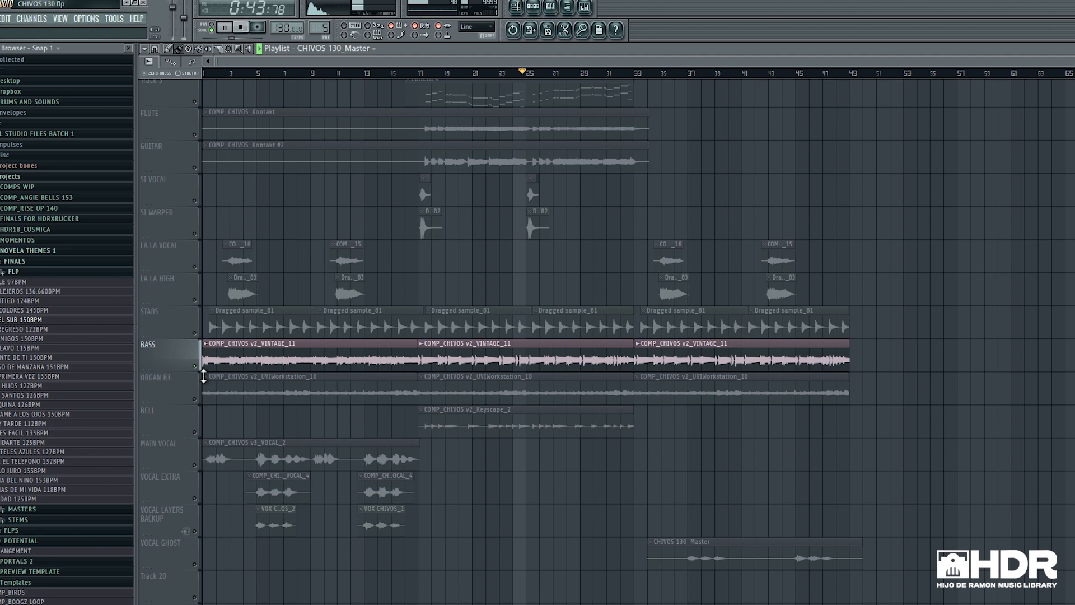
key(space)
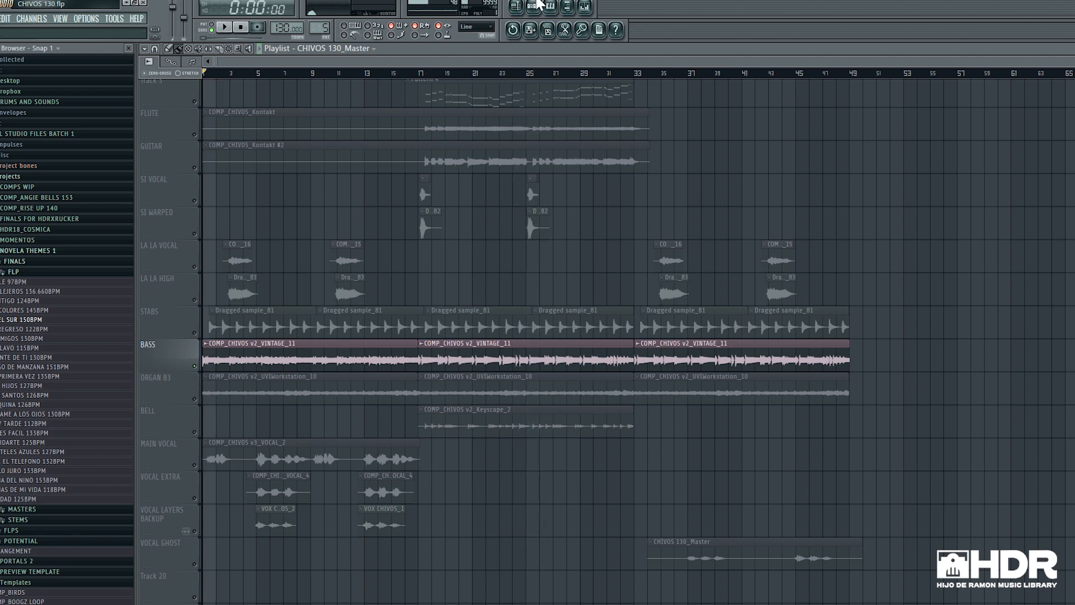
Reopen the VINTAGE channel's Trilian instrument and show the main page of the Fingered - Retro 60's Epiphone patch
click(544, 11)
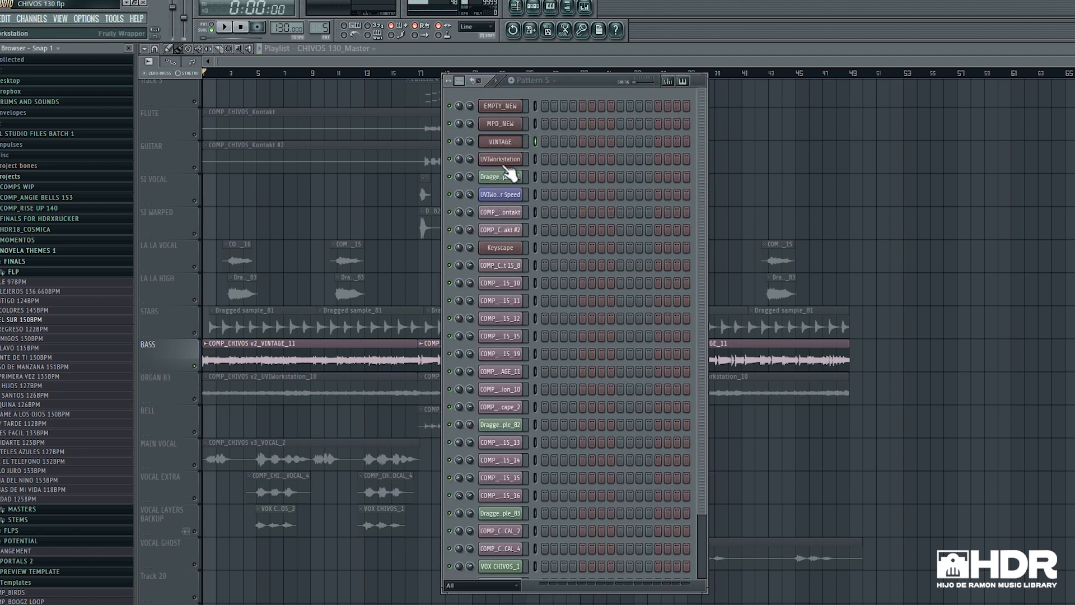
click(510, 180)
click(593, 78)
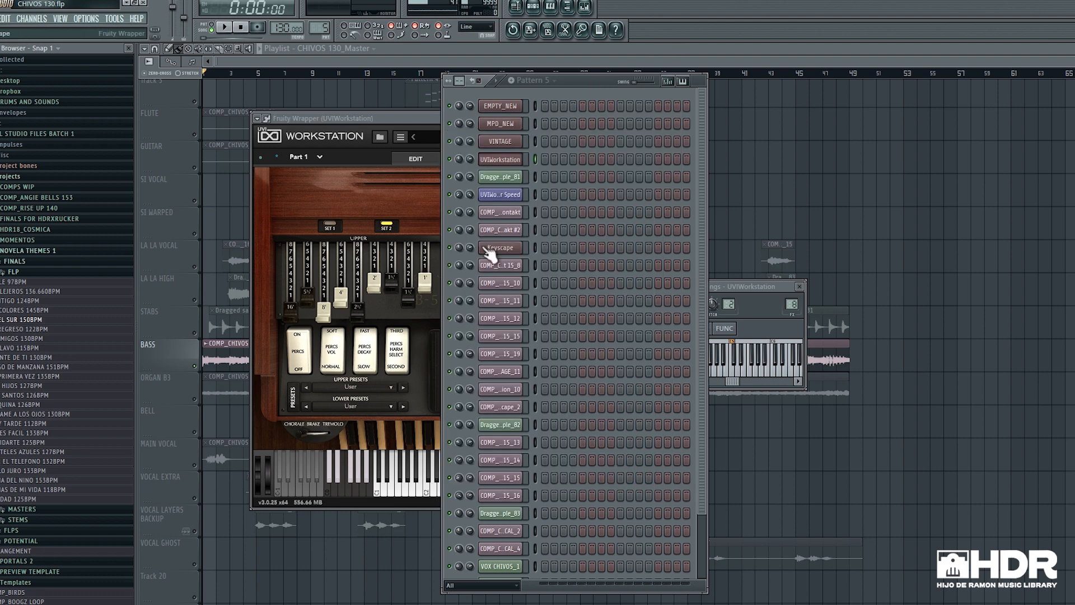
click(517, 142)
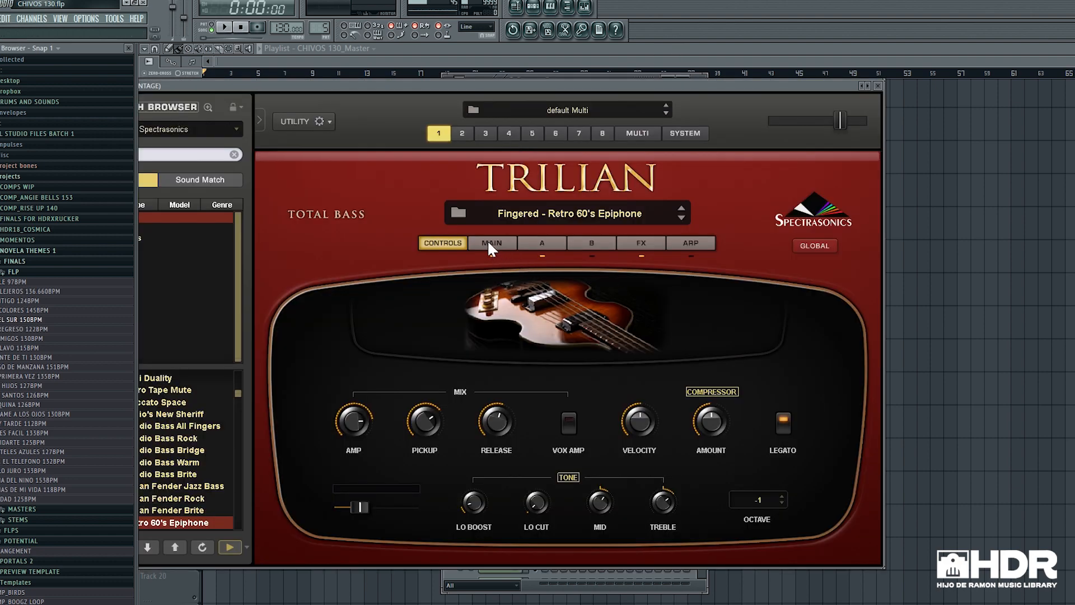
drag(328, 84, 432, 85)
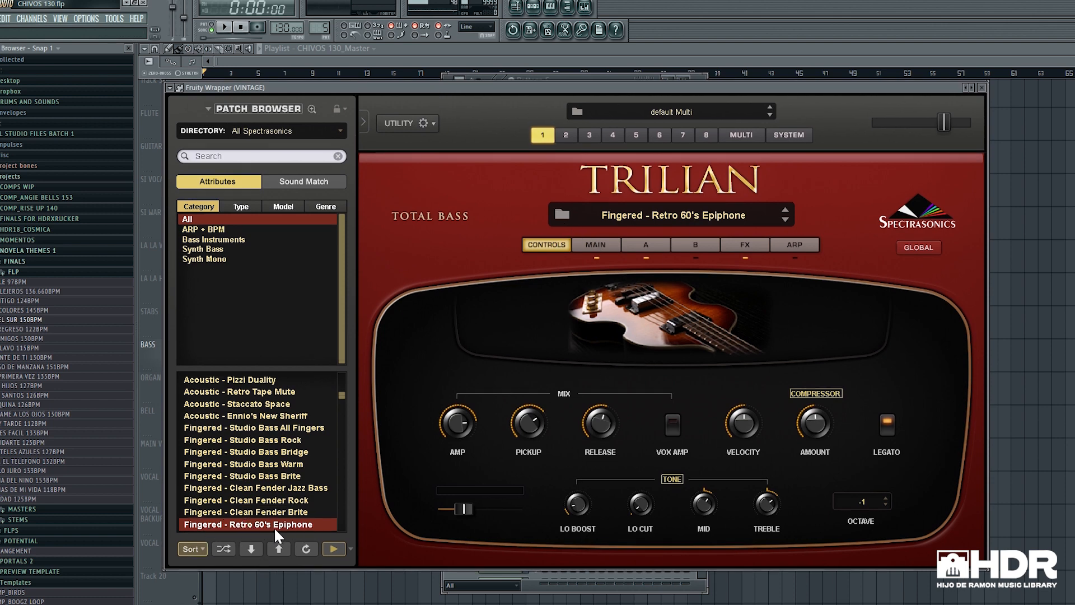
click(593, 245)
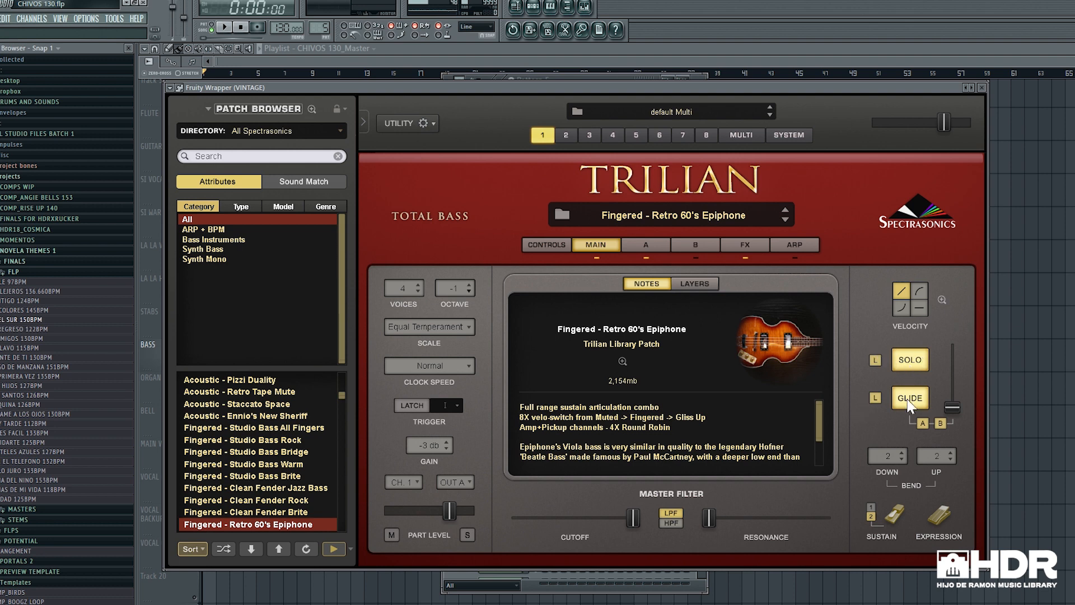
Show the layer A page of the Fingered - Retro 60's Epiphone patch in Trilian, and return to the playlist
click(644, 246)
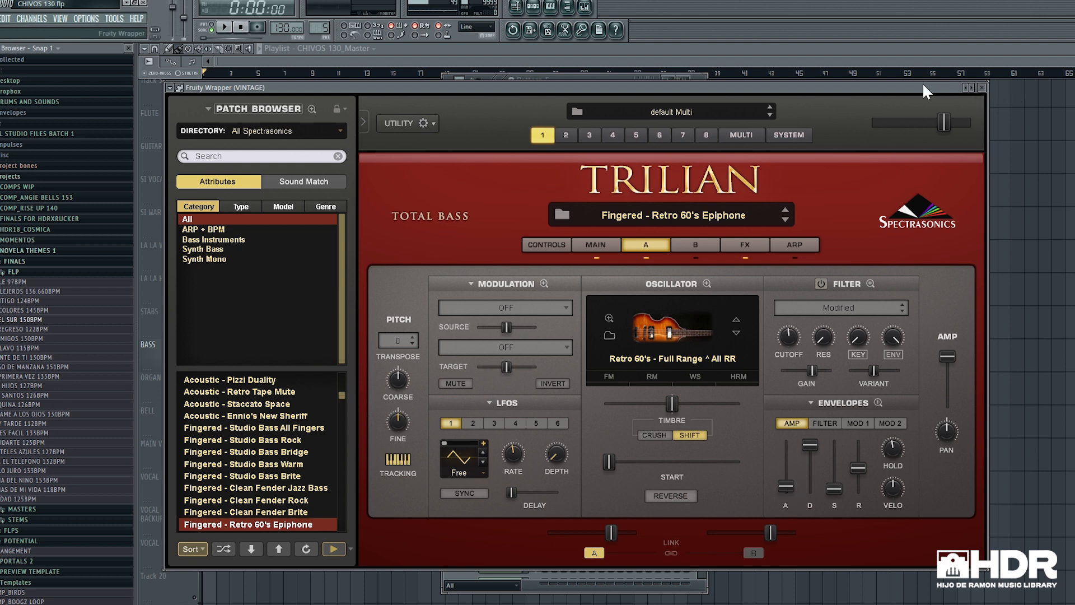
drag(916, 82, 898, 84)
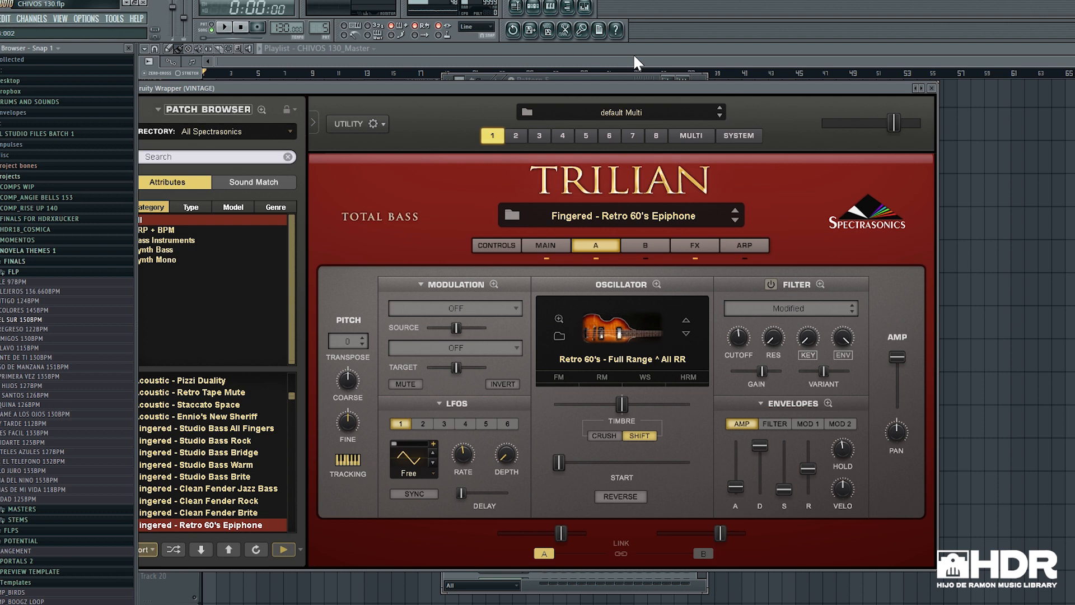
click(616, 53)
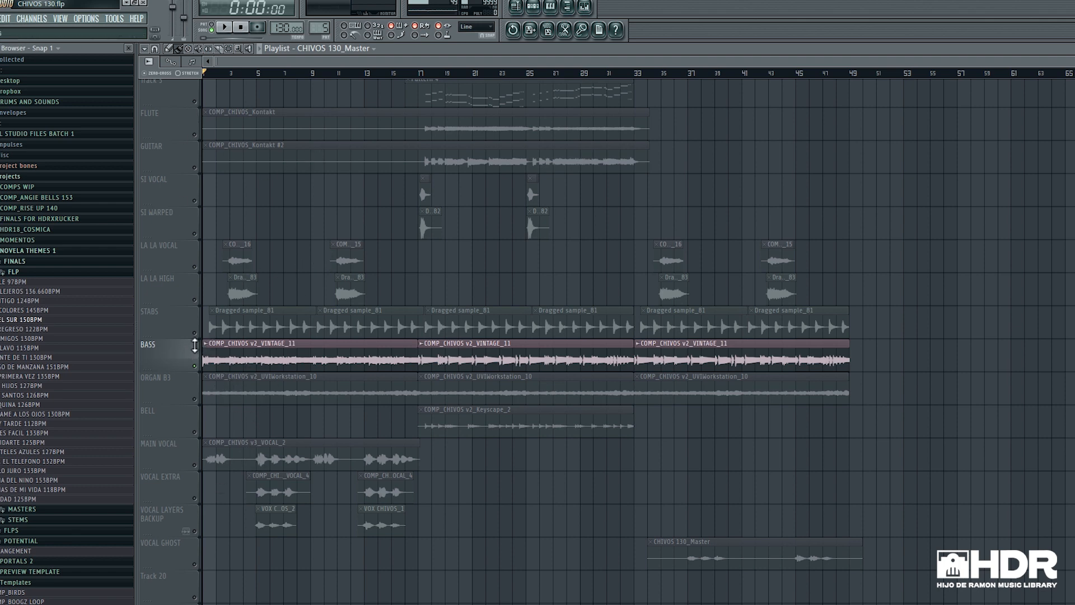
Solo the STABS track and play it from the start with its mixer track selected, and stop playback
scroll(171, 352, up, 3)
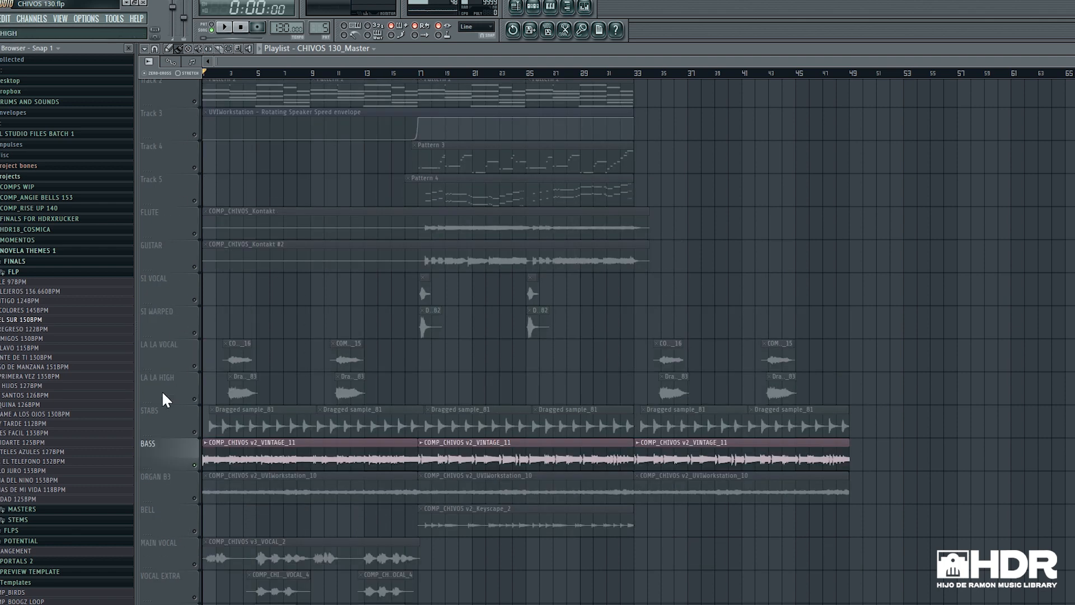
click(195, 434)
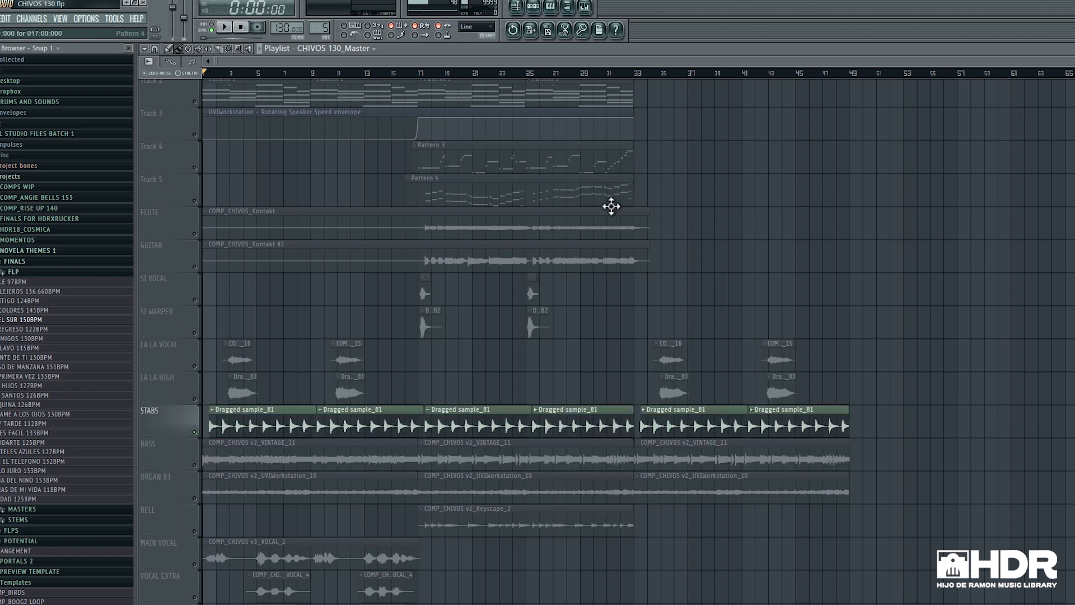
click(584, 7)
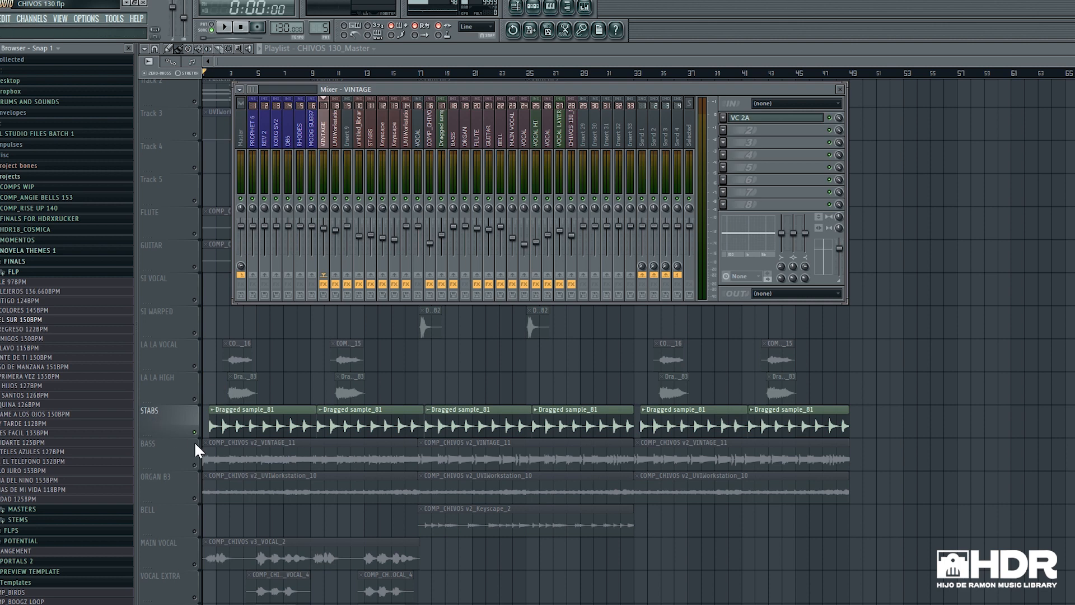
key(space)
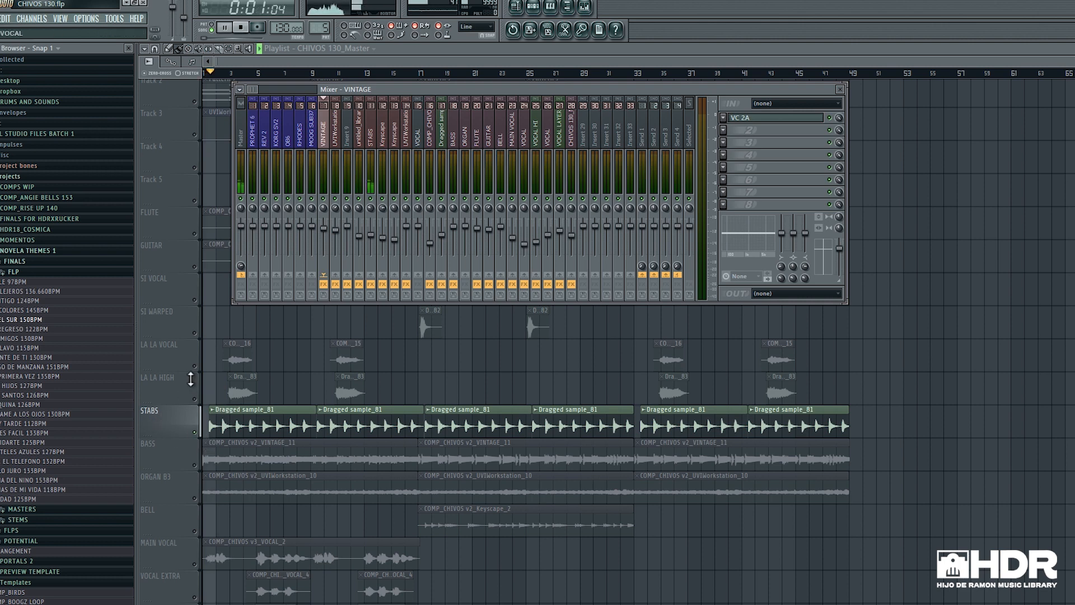
click(373, 135)
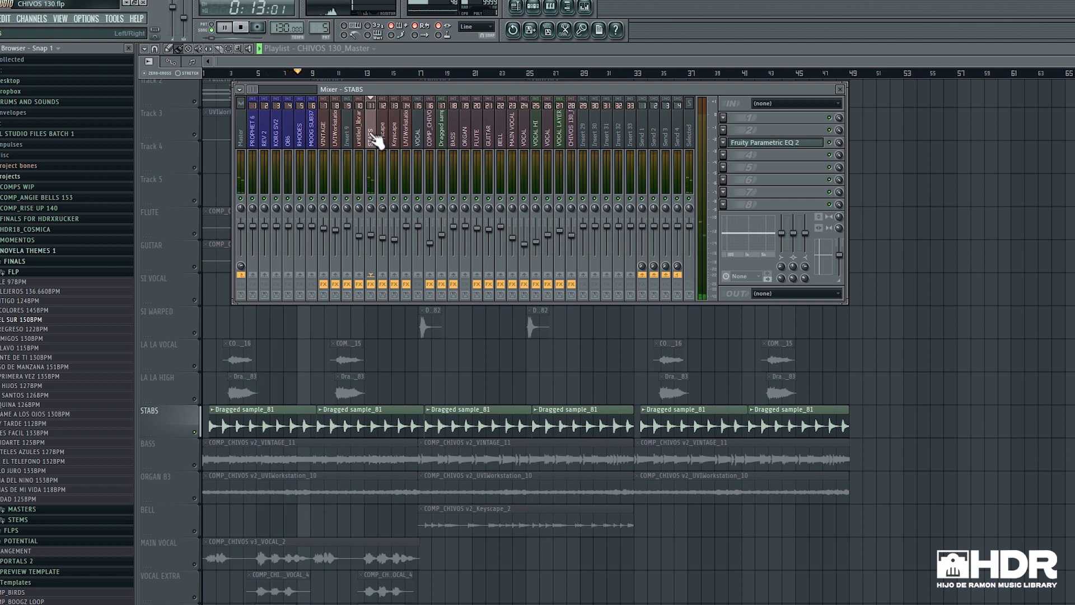
key(space)
View the song's channels in the channel rack, and return to the mixer and the playlist
click(541, 13)
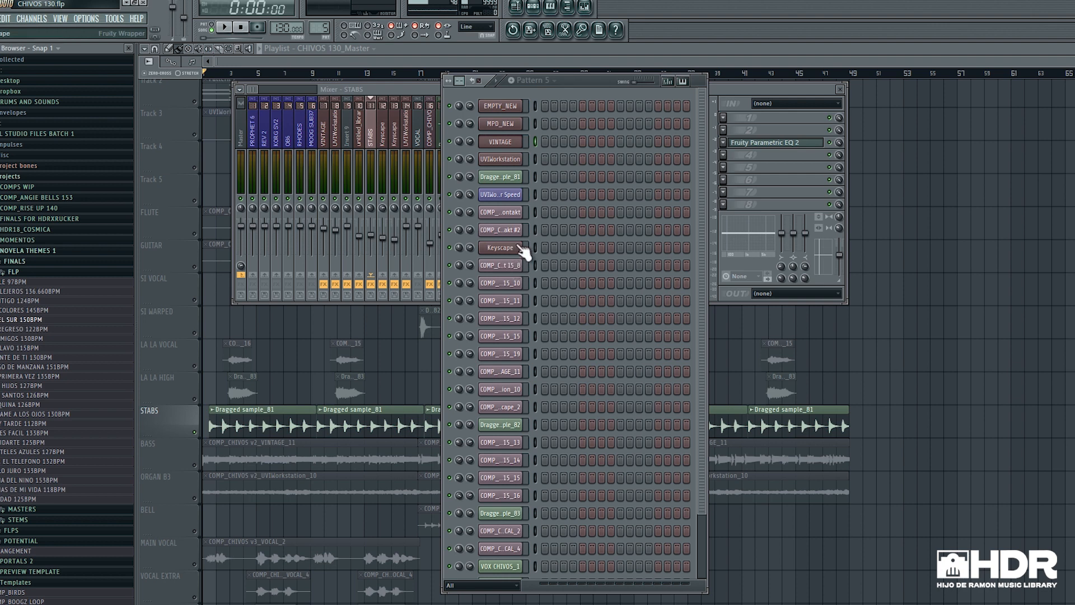
click(743, 92)
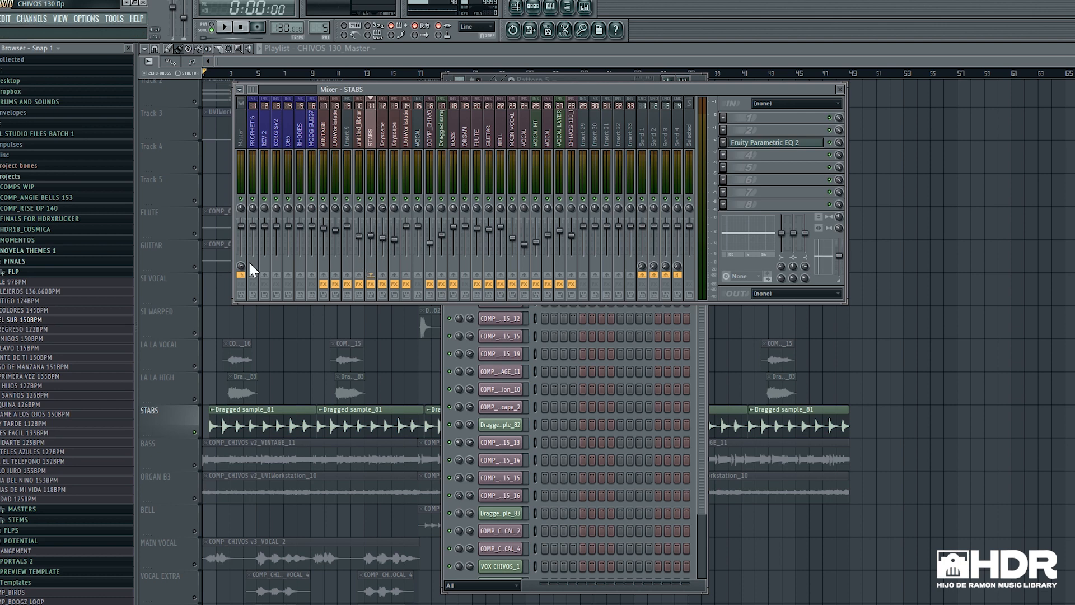
click(186, 412)
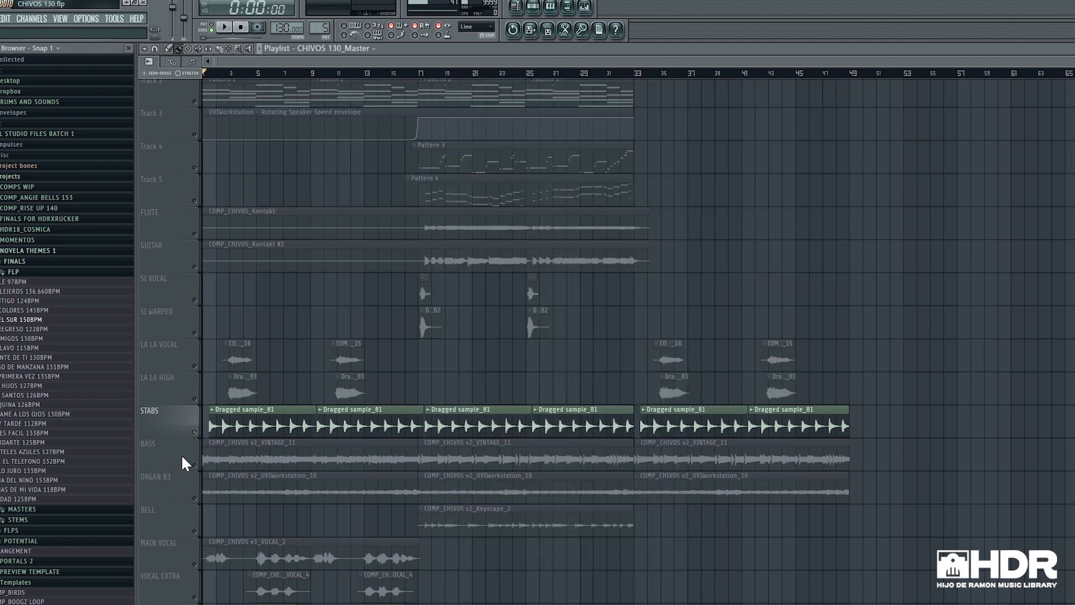
Enable the BASS and ORGAN B3 tracks alongside STABS, play the three together from the start, and stop playback
click(197, 455)
click(198, 490)
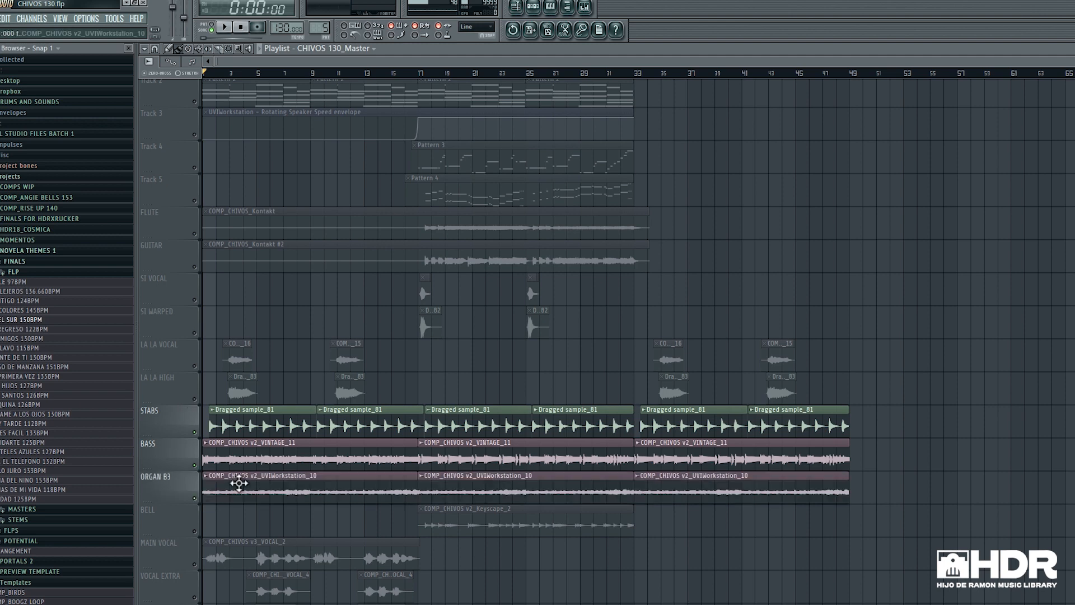
key(space)
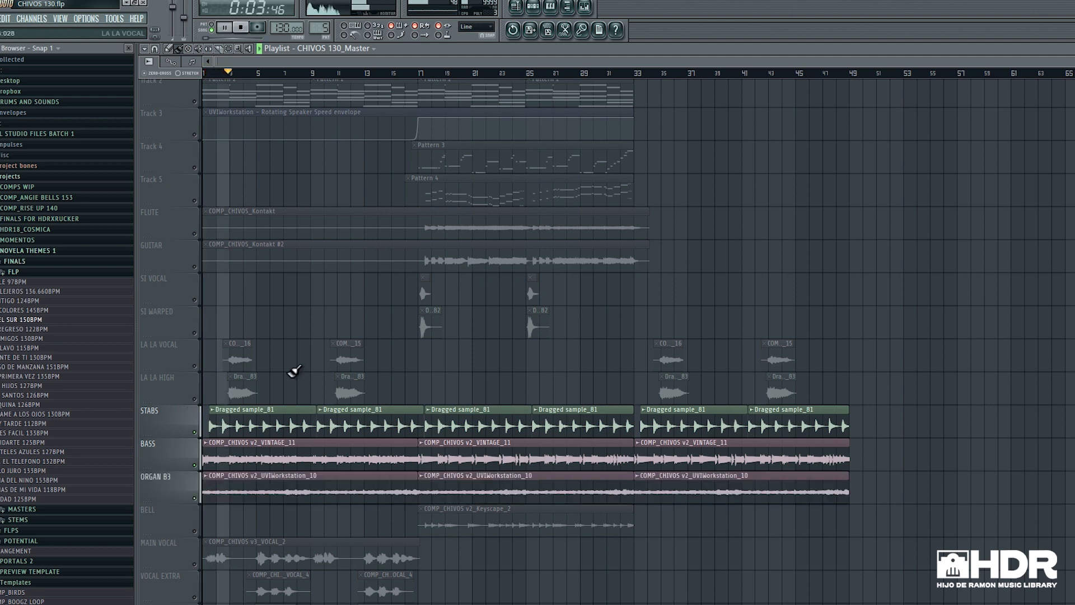
scroll(288, 354, down, 2)
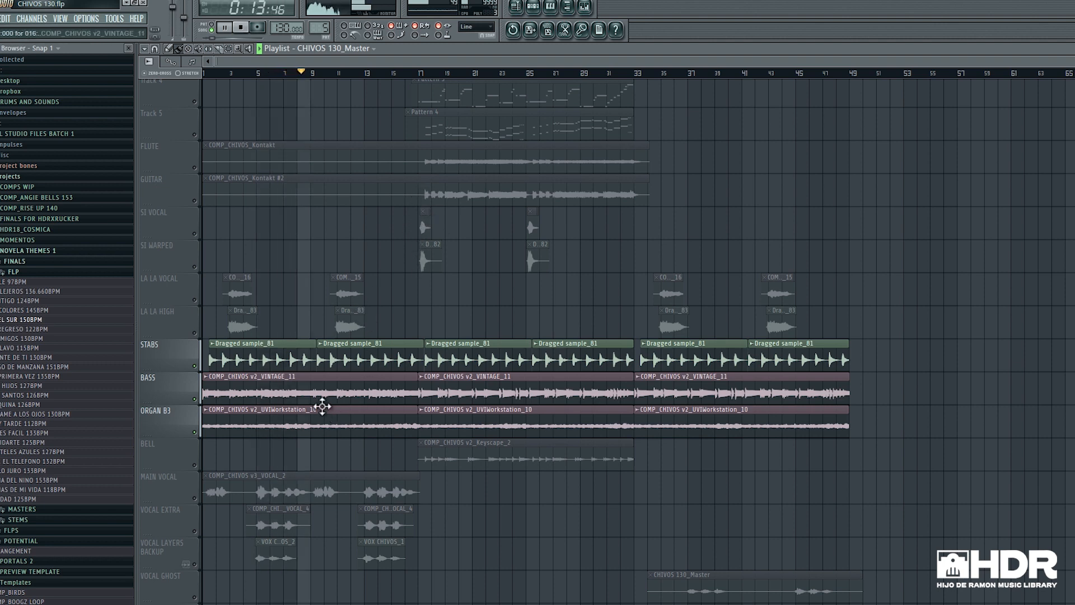
key(space)
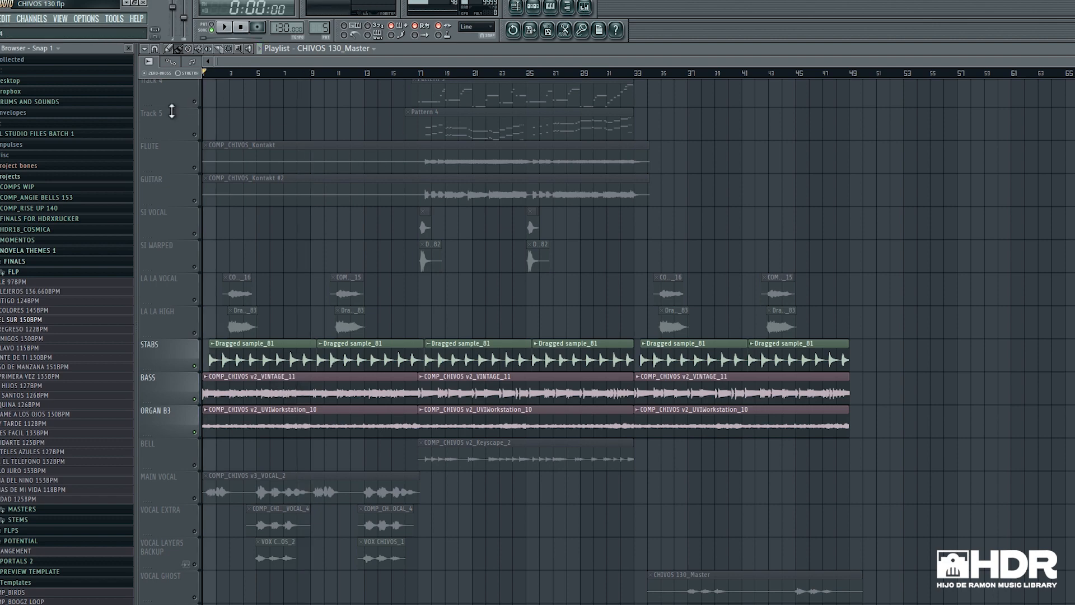
Examine the effect chains of the mixer tracks, including MAIN VOCAL, Keyscape, STABS and UVIWorkstation
scroll(211, 256, down, 6)
scroll(211, 279, up, 6)
click(584, 6)
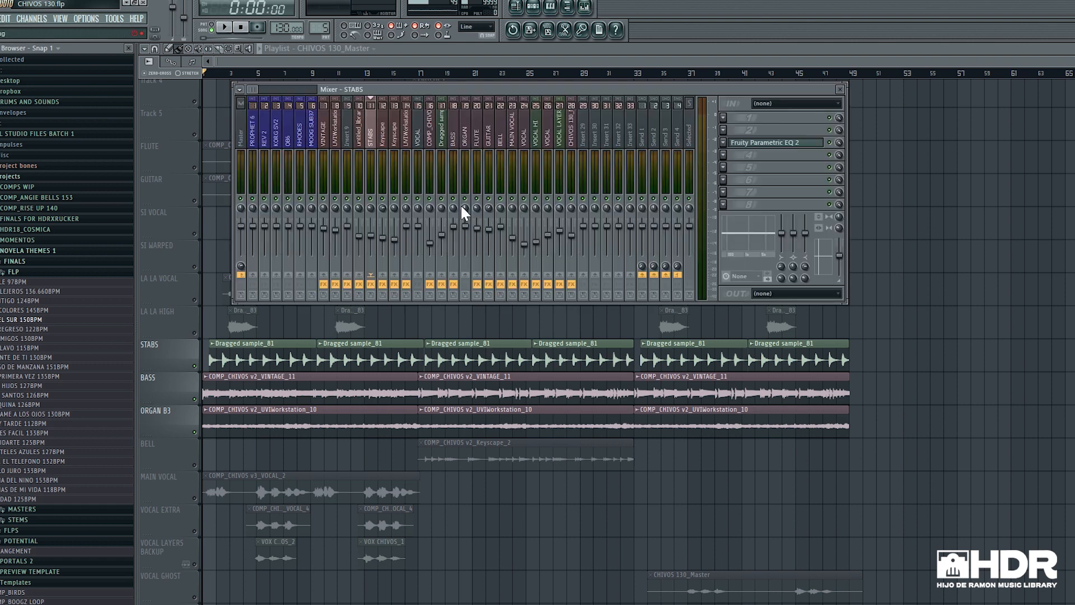
click(417, 145)
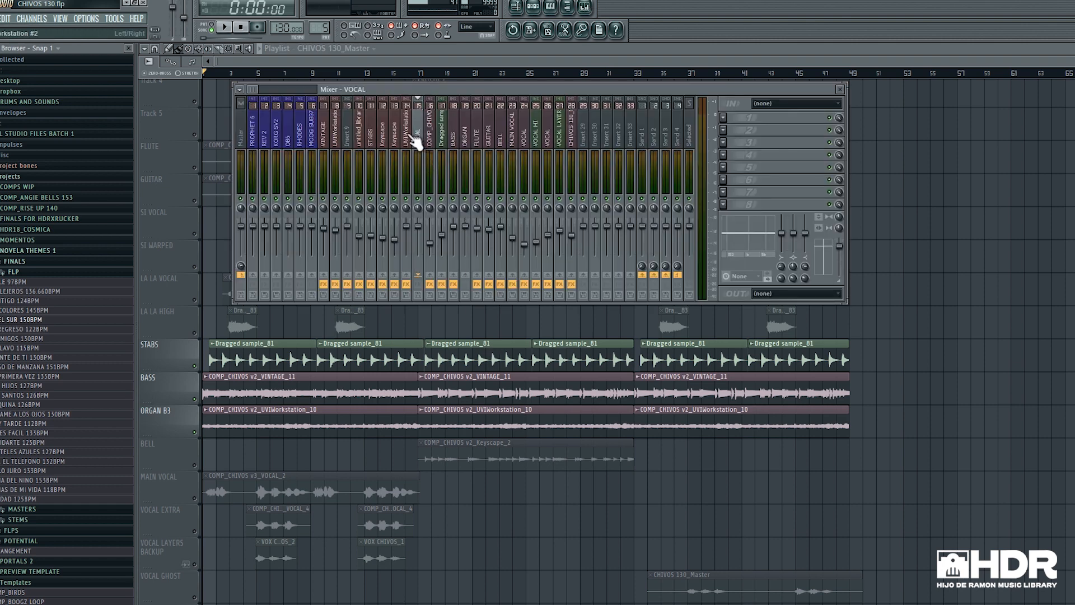
scroll(411, 136, down, 5)
scroll(407, 140, up, 4)
scroll(410, 145, up, 11)
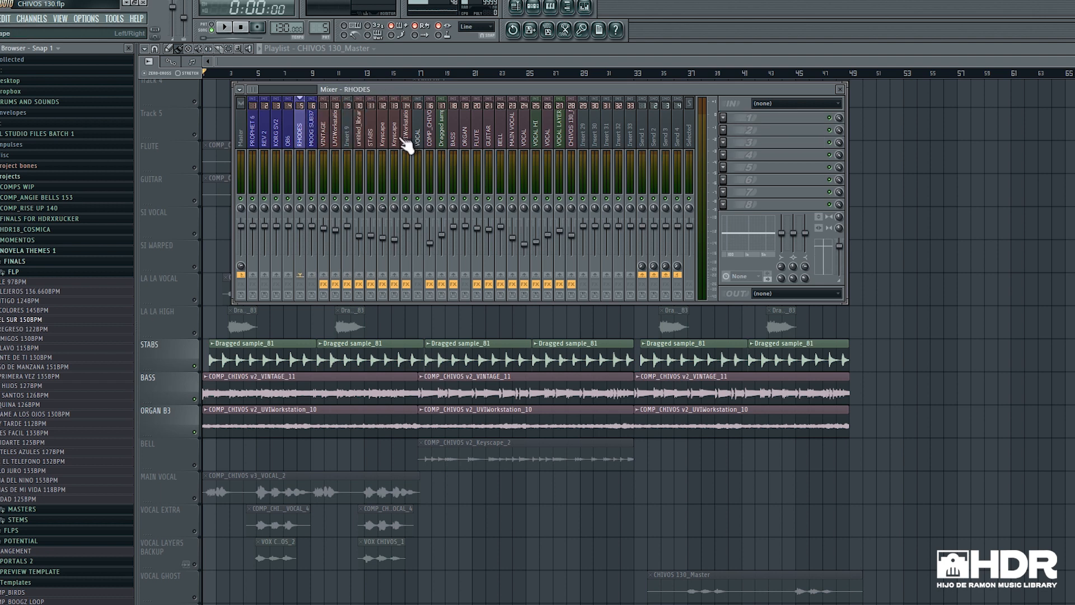
scroll(407, 146, down, 15)
scroll(403, 144, down, 10)
scroll(469, 156, up, 7)
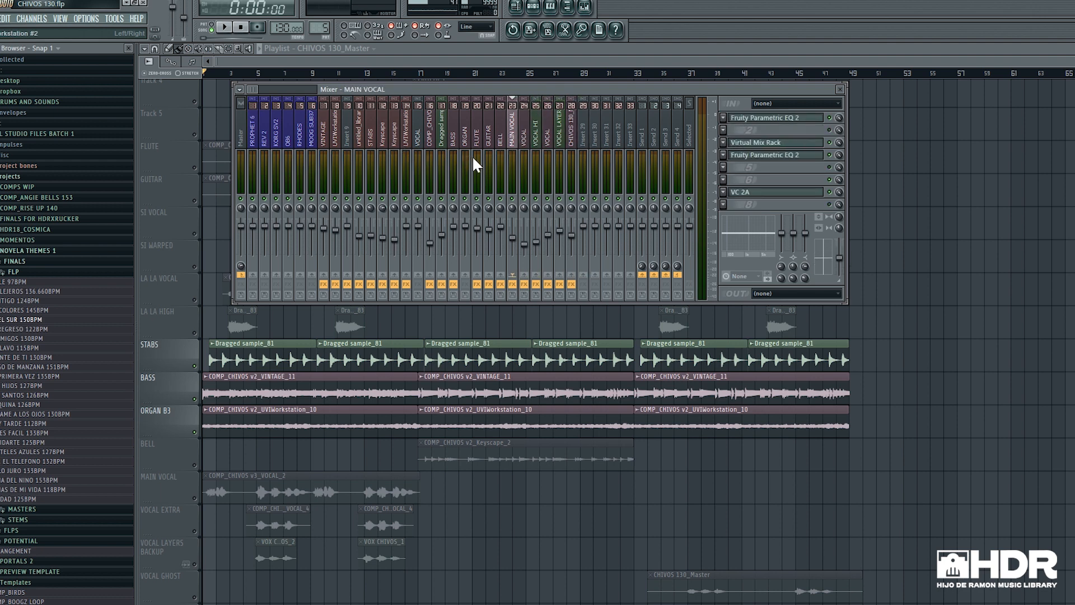
scroll(473, 159, up, 5)
scroll(473, 159, up, 5)
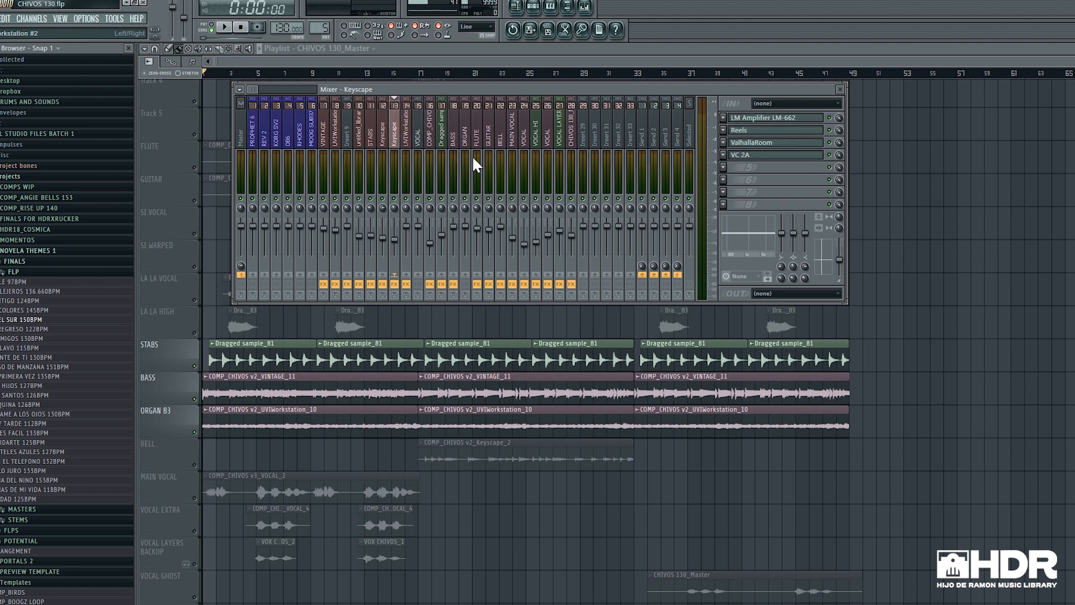
scroll(472, 156, up, 2)
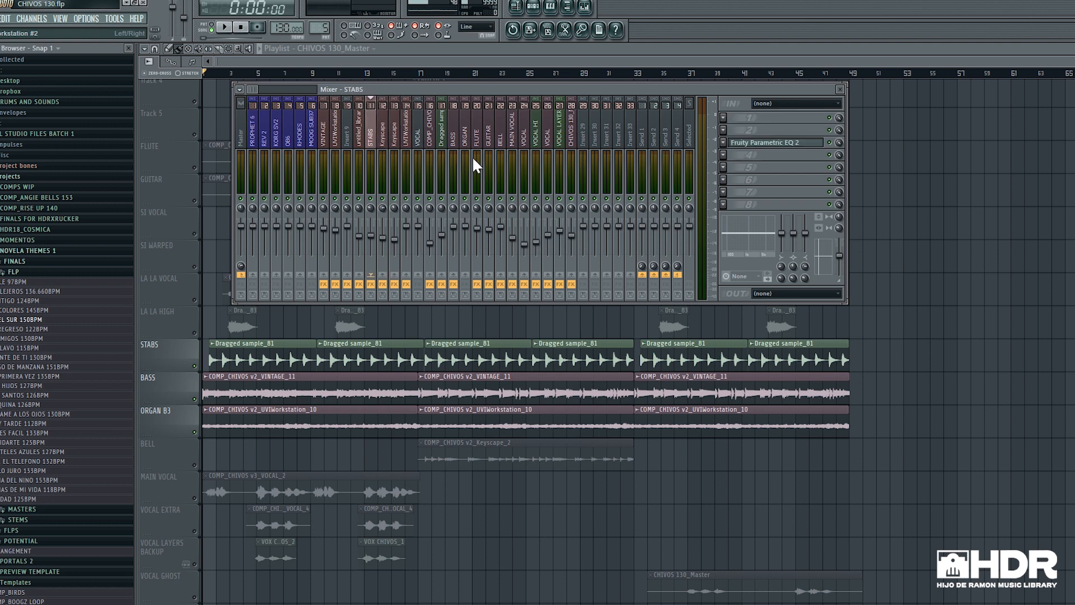
scroll(440, 171, up, 3)
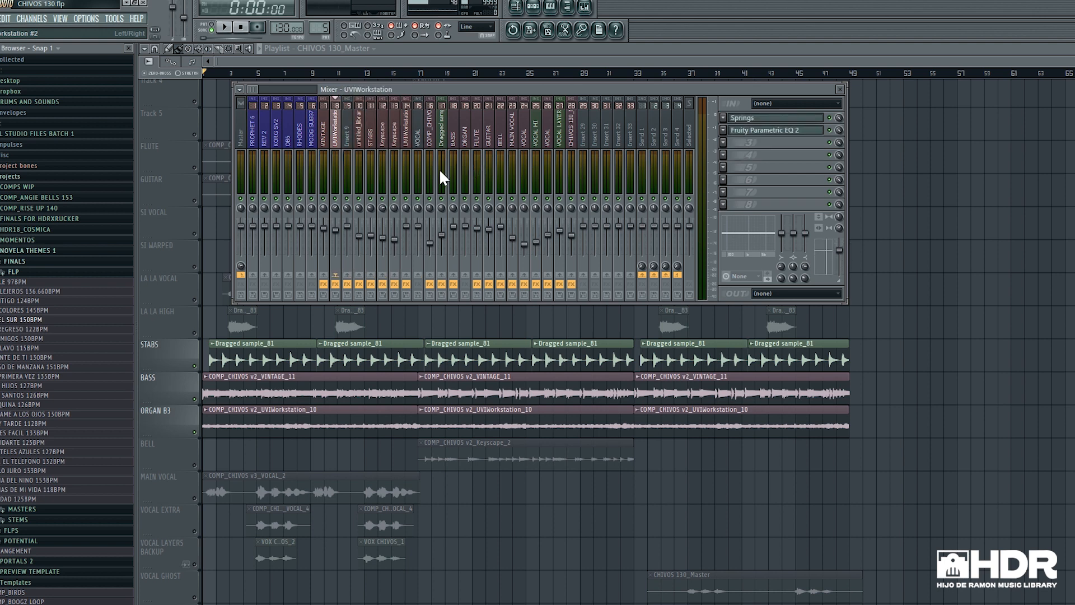
scroll(440, 171, up, 1)
Examine the Springs and Auto-Tune plugins on the VOCAL LAYERS mixer track, and close Auto-Tune
click(584, 133)
click(597, 133)
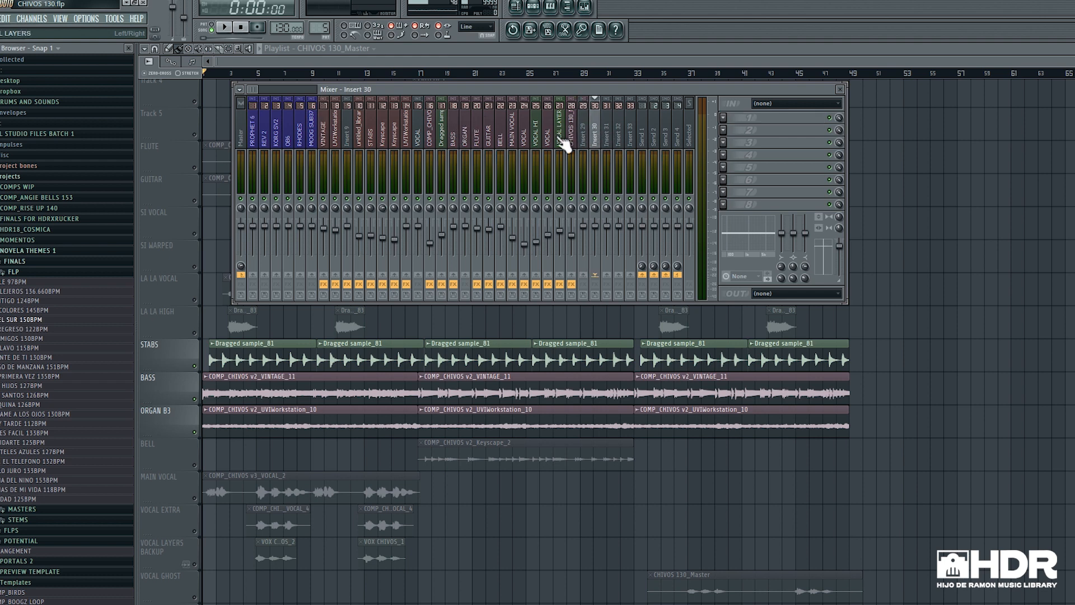
click(563, 141)
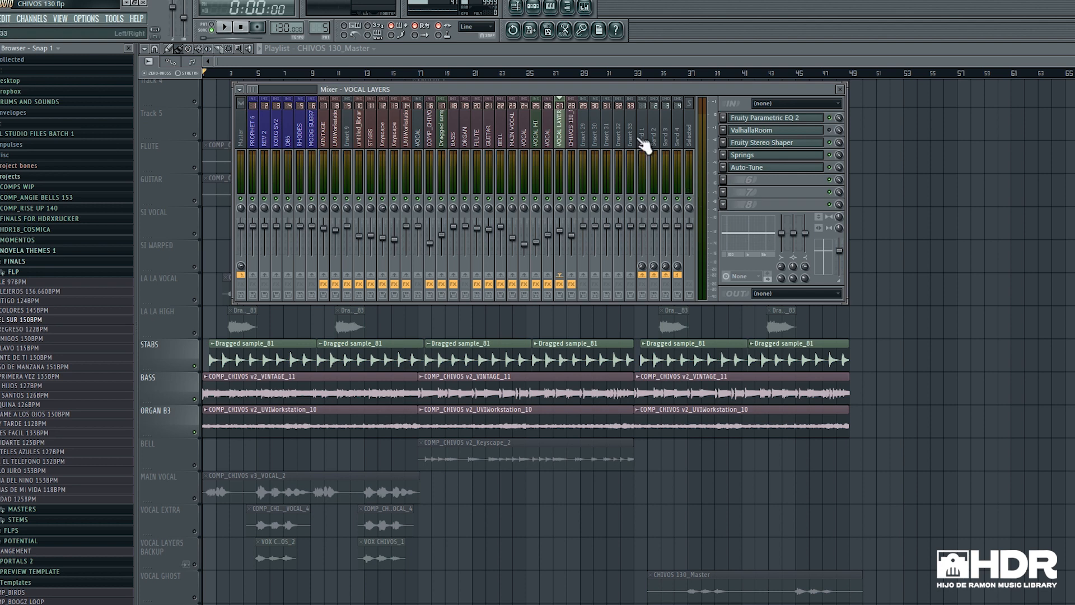
click(762, 161)
click(756, 168)
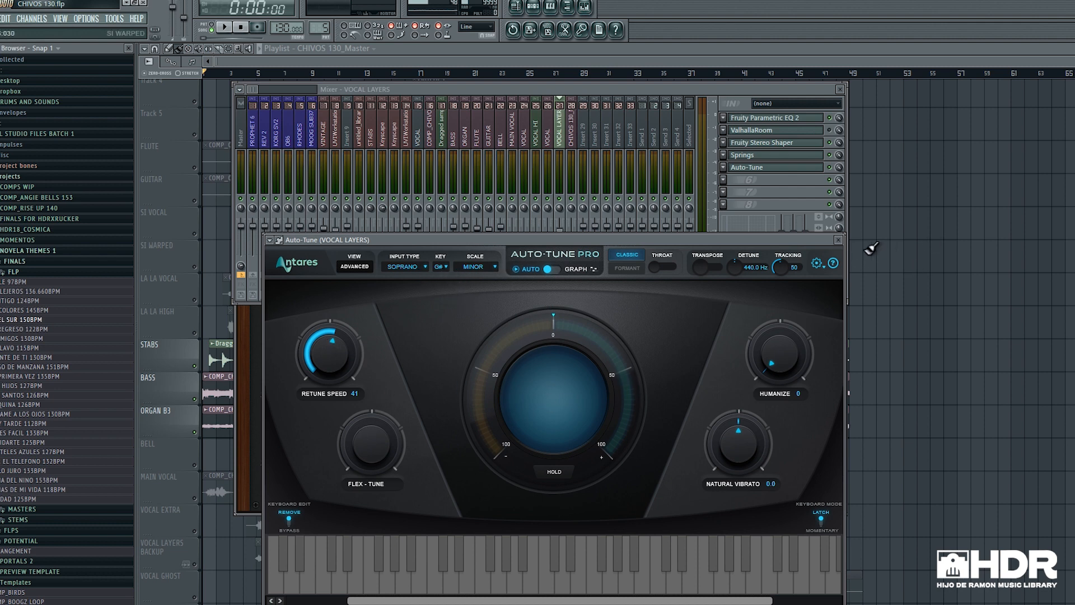
click(838, 239)
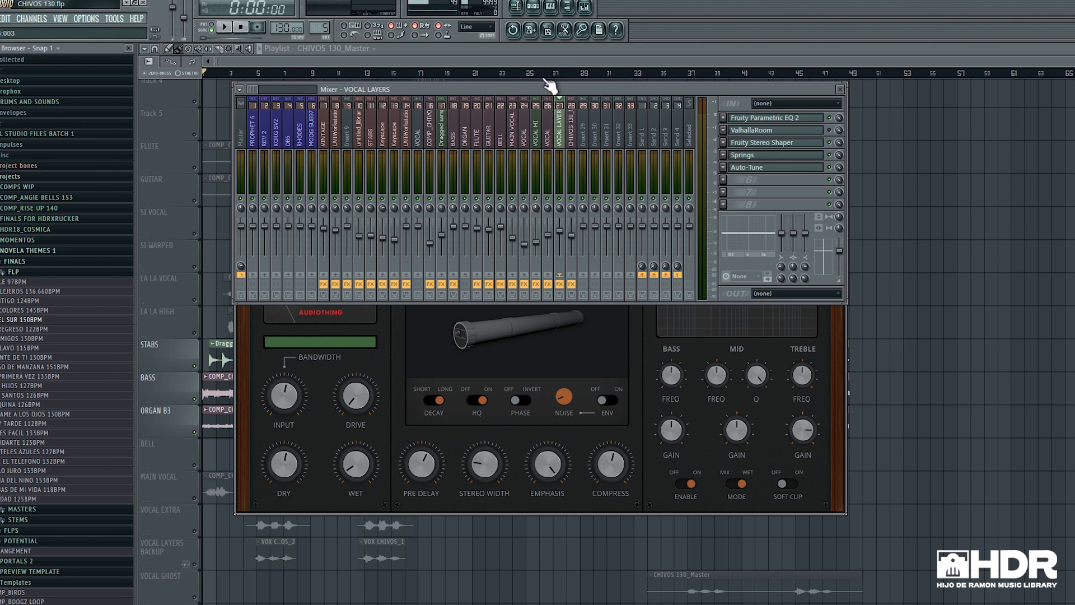
Compare the effect chains of the VOCAL, CHIVOS 130_Master and VOCAL LAYERS mixer tracks, and return to the playlist
click(547, 136)
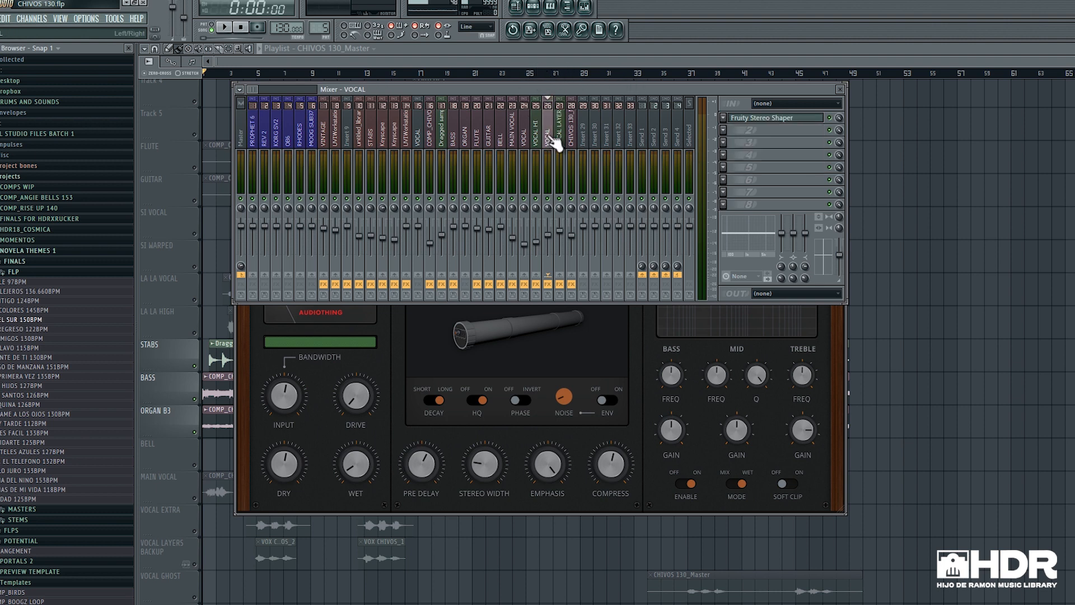
key(Left)
key(Left)
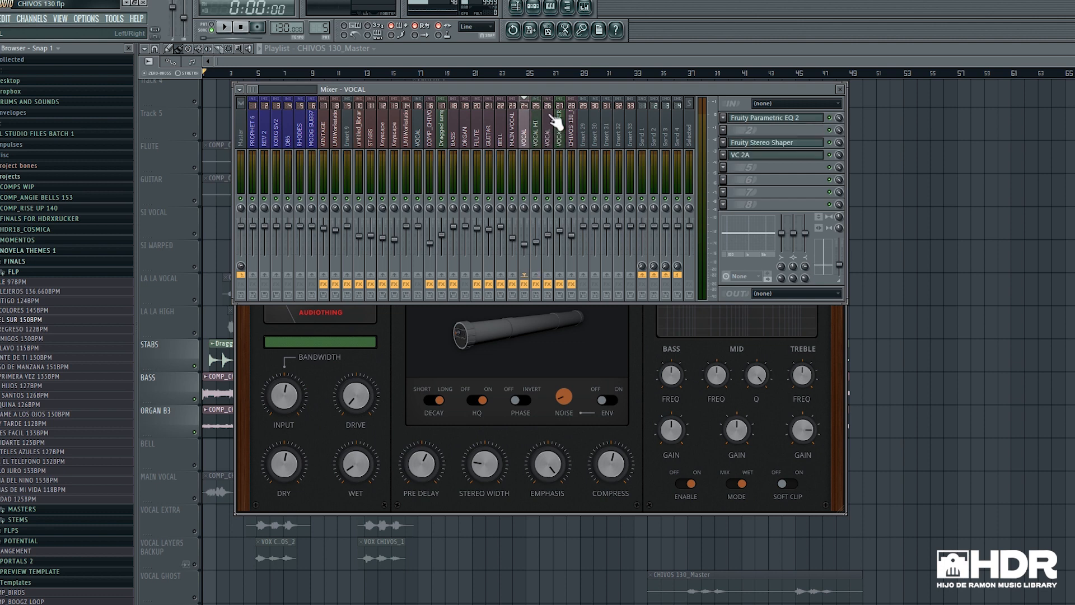
click(555, 140)
click(574, 137)
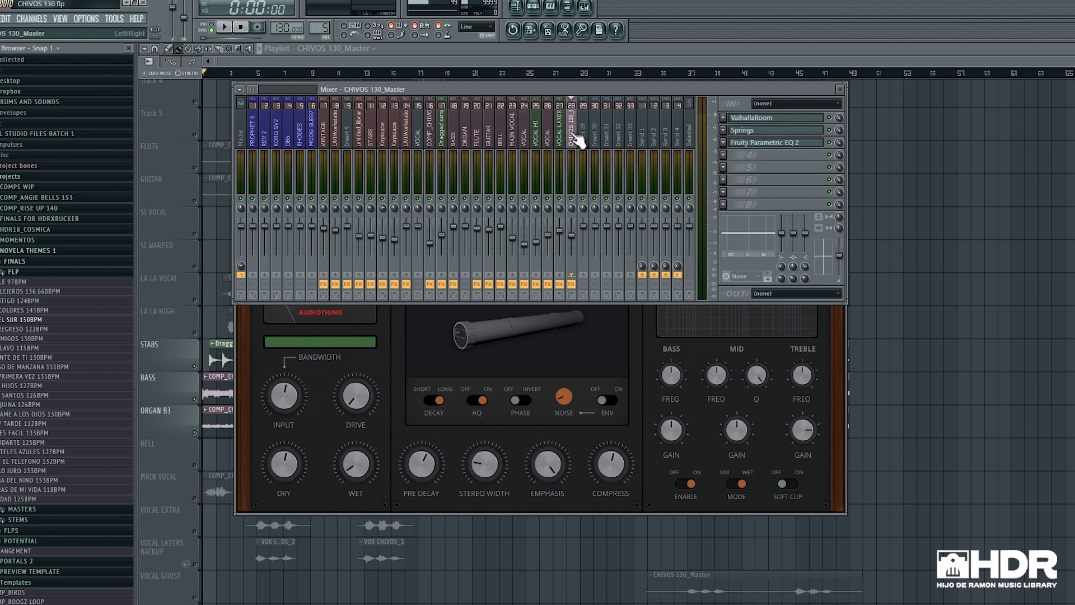
click(560, 137)
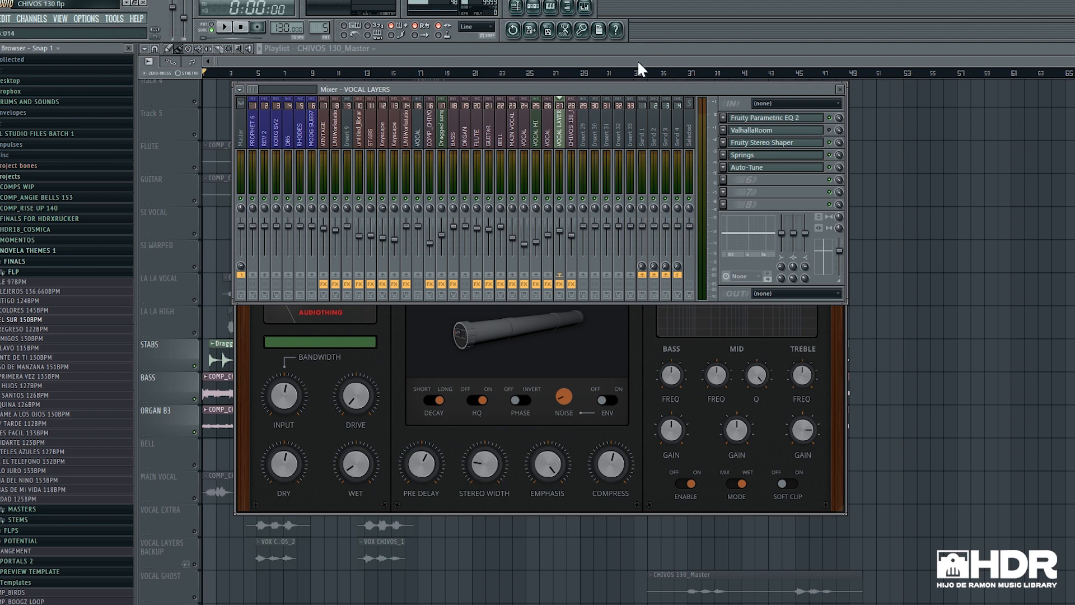
click(307, 57)
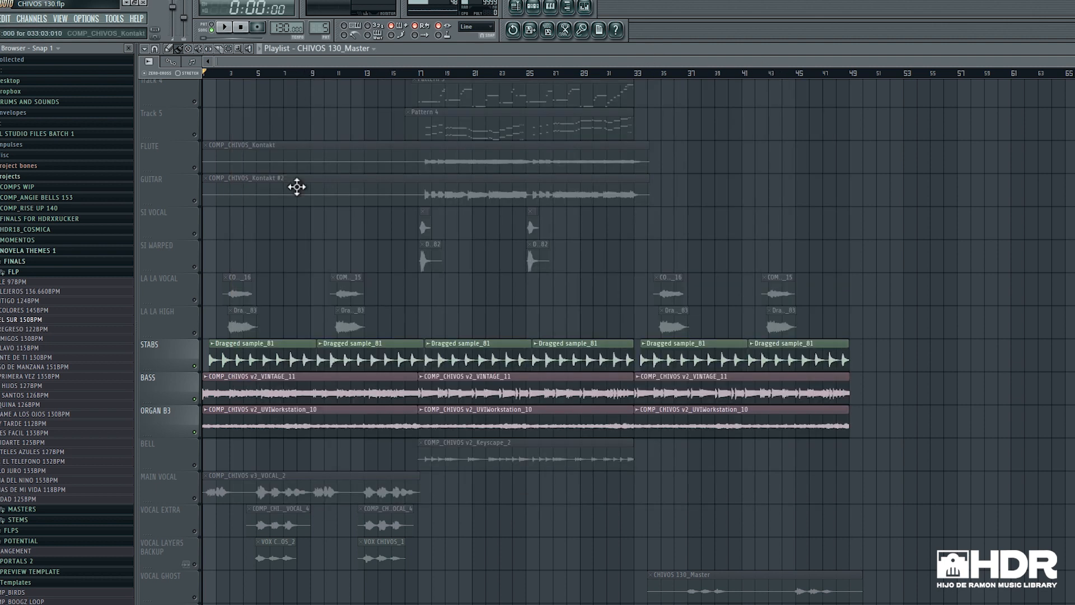
Solo the MAIN VOCAL track, enable BASS, STABS and ORGAN B3 with it, and play them together from the start
scroll(223, 415, down, 4)
click(192, 366)
scroll(178, 272, up, 4)
scroll(196, 302, down, 4)
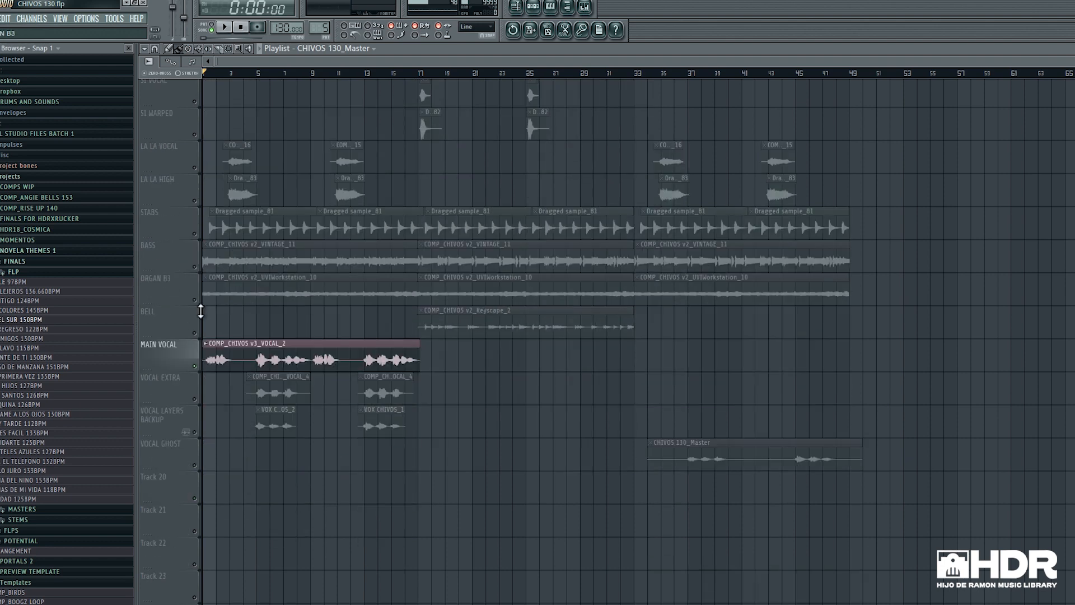
click(194, 266)
click(195, 233)
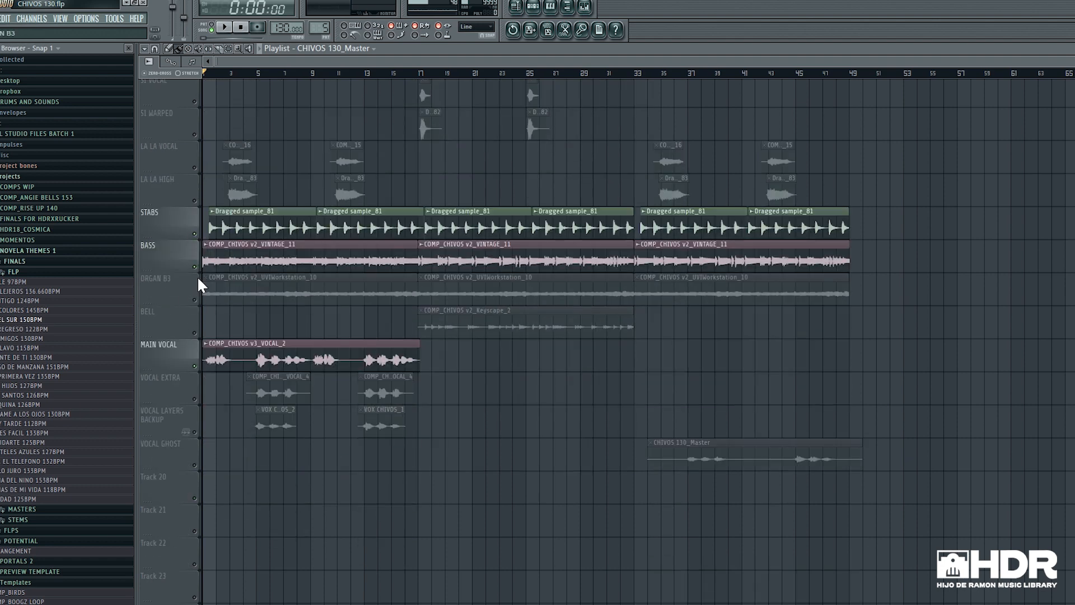
click(195, 300)
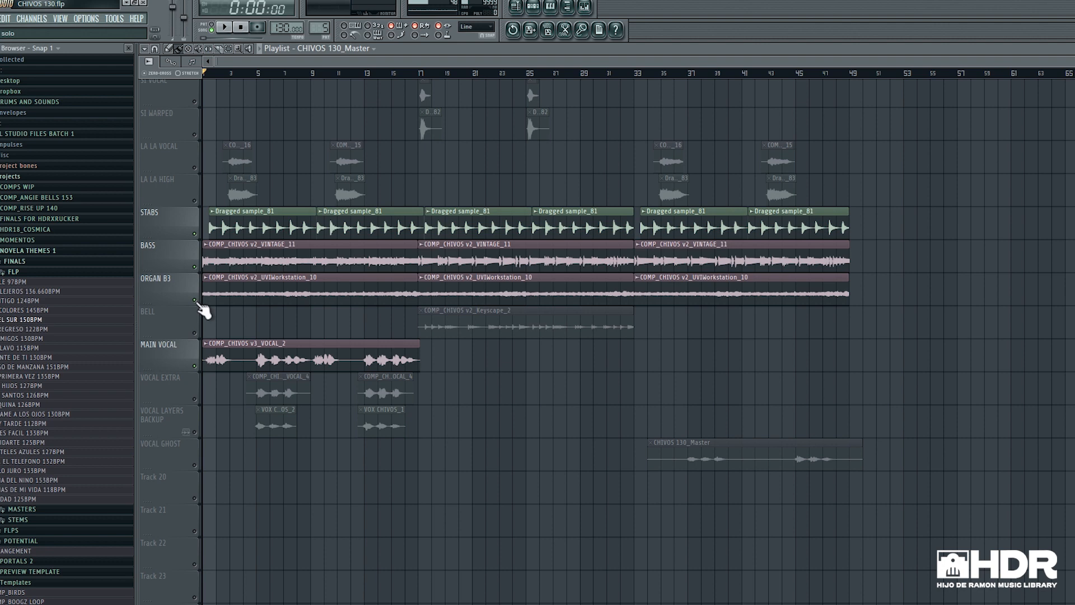
key(space)
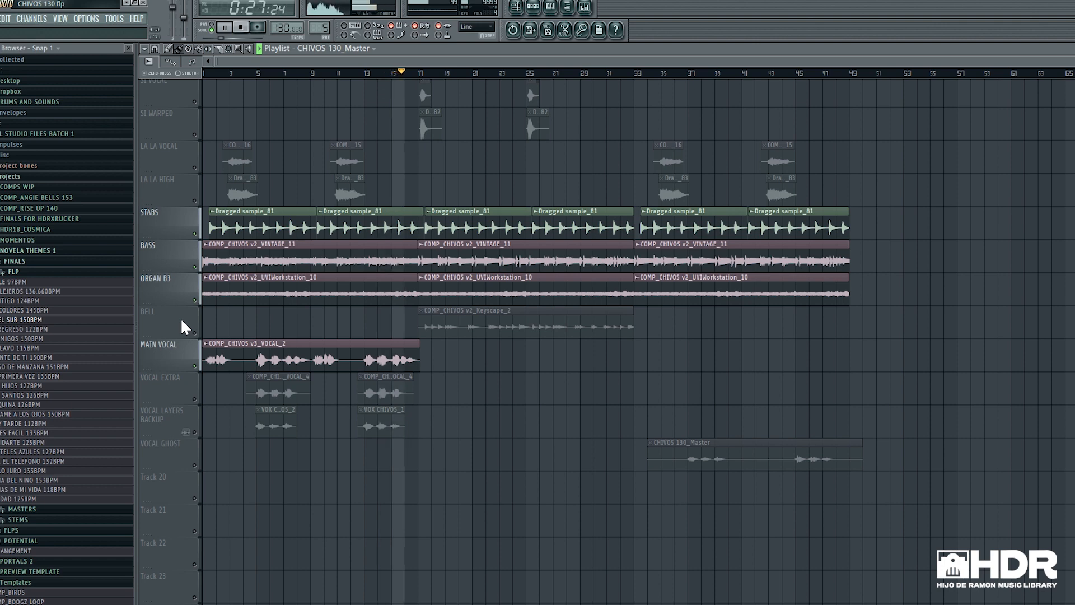
Stop playback, enable VOCAL EXTRA and VOCAL LAYERS BACKUP, mute ORGAN B3, BASS and STABS, and audition the three vocal tracks from the start
key(space)
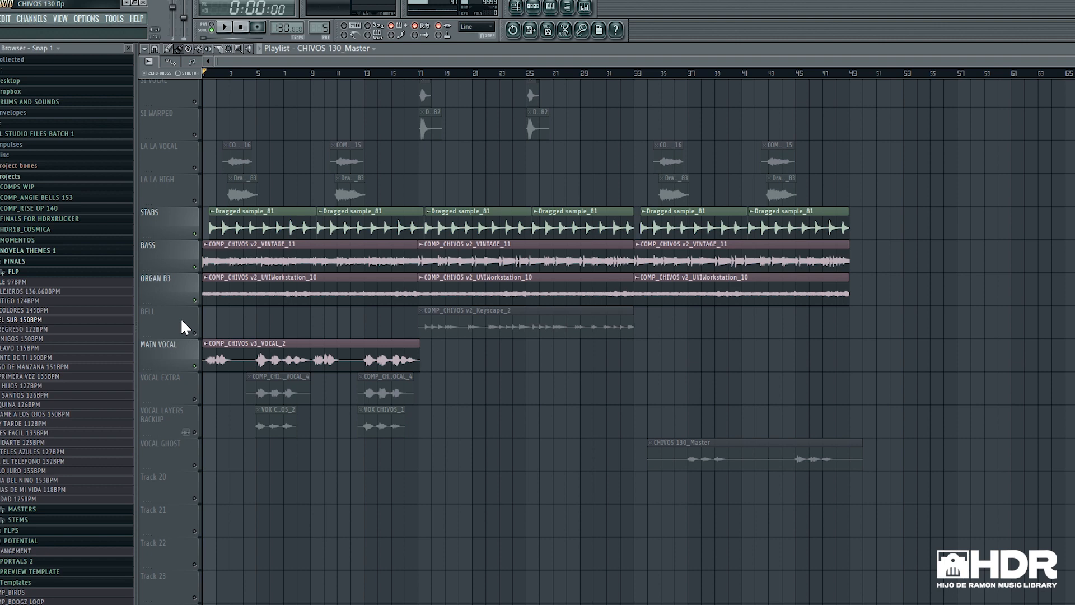
click(195, 399)
click(195, 432)
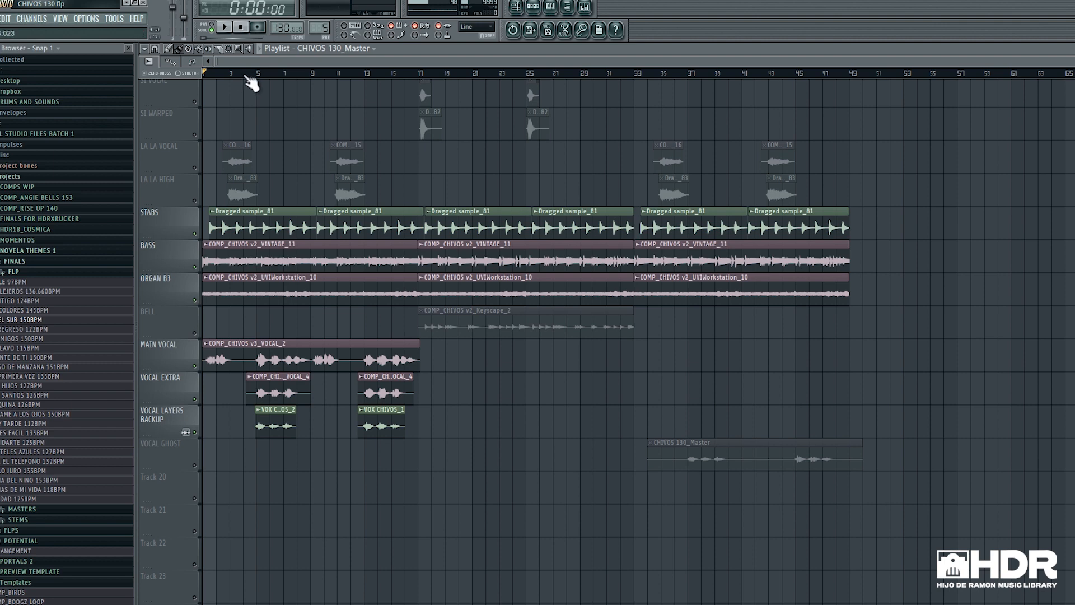
click(195, 300)
click(195, 267)
click(195, 234)
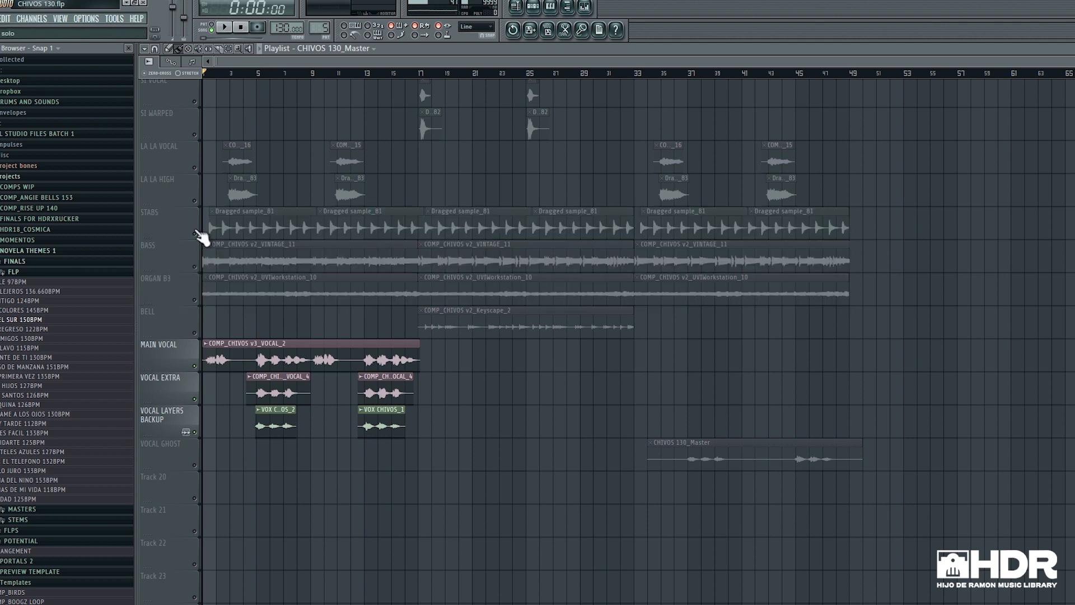
key(space)
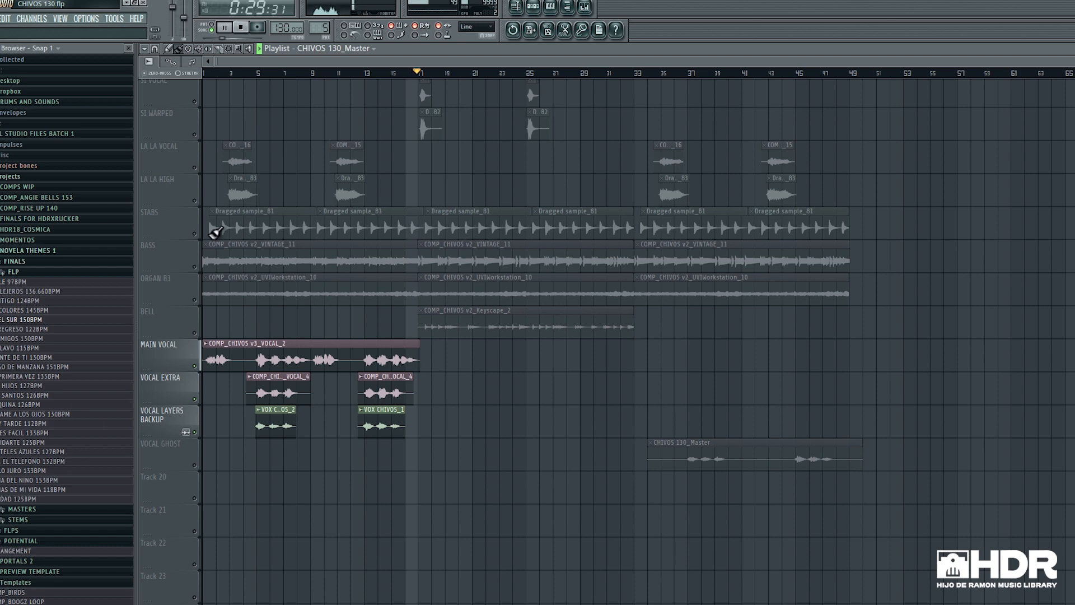
key(space)
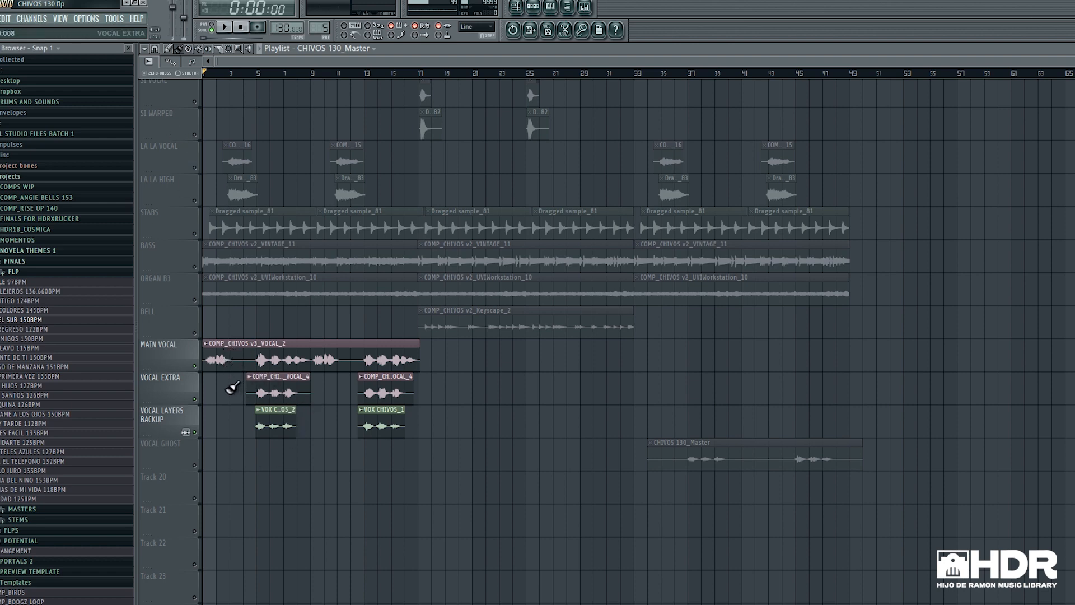
Isolate the LA LA VOCAL and LA LA HIGH tracks and audition them together from the start
click(194, 167)
click(194, 200)
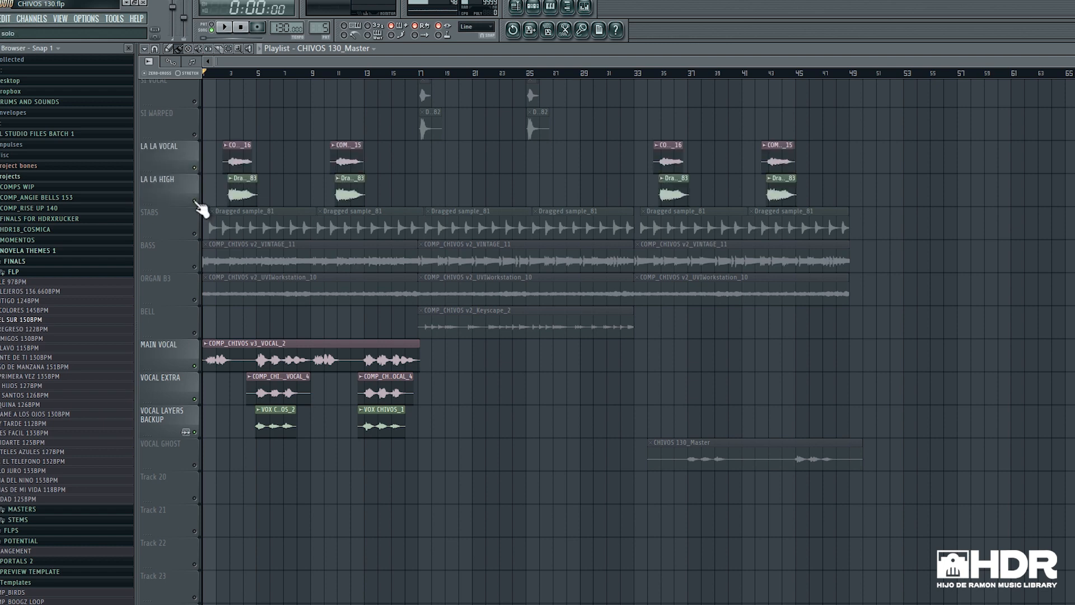
right_click(194, 201)
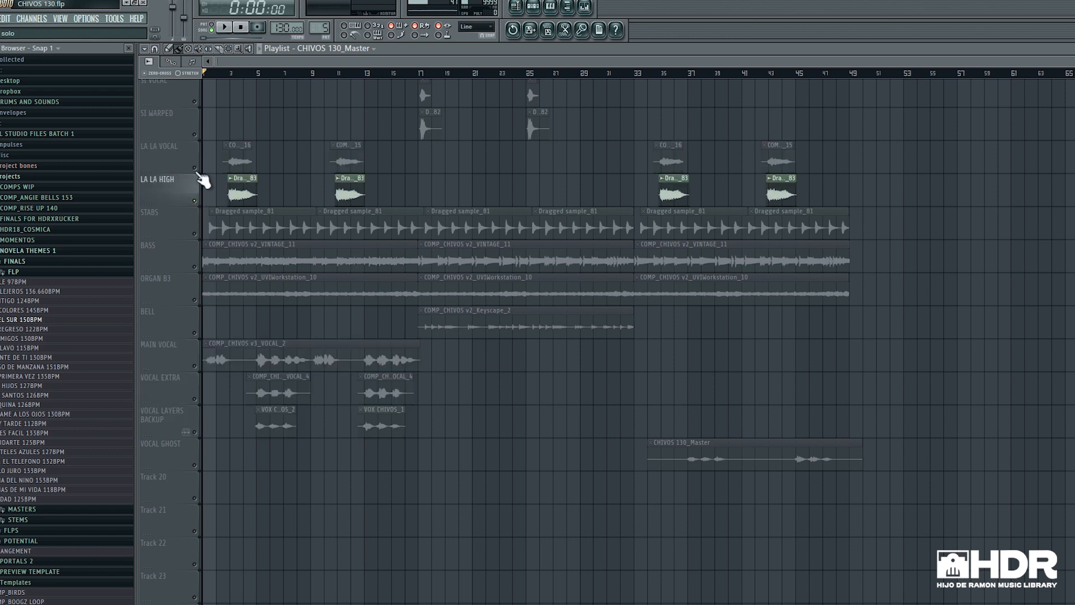
right_click(195, 168)
click(195, 200)
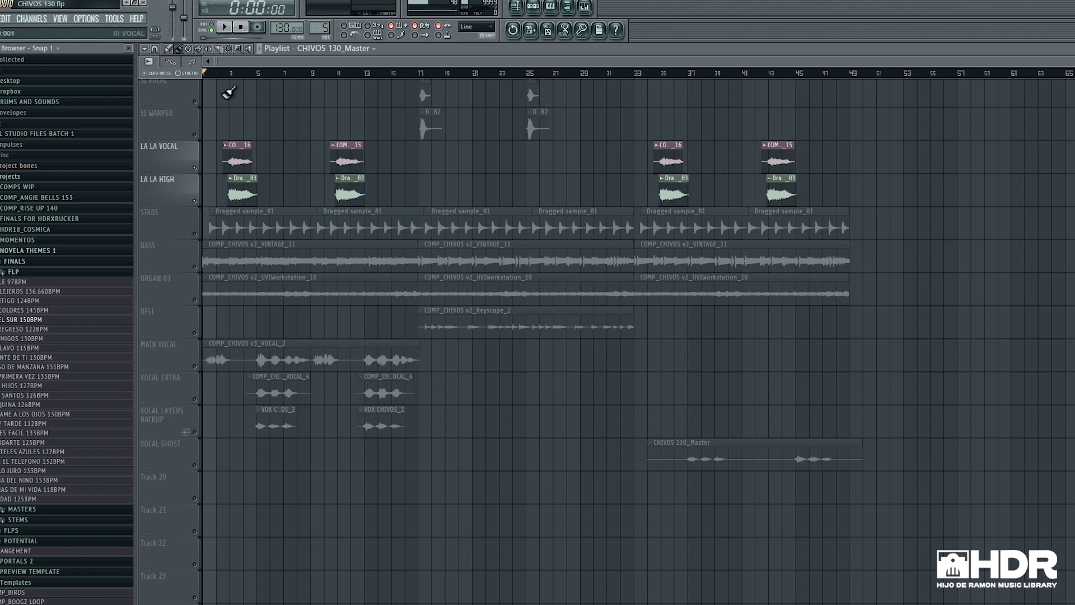
key(space)
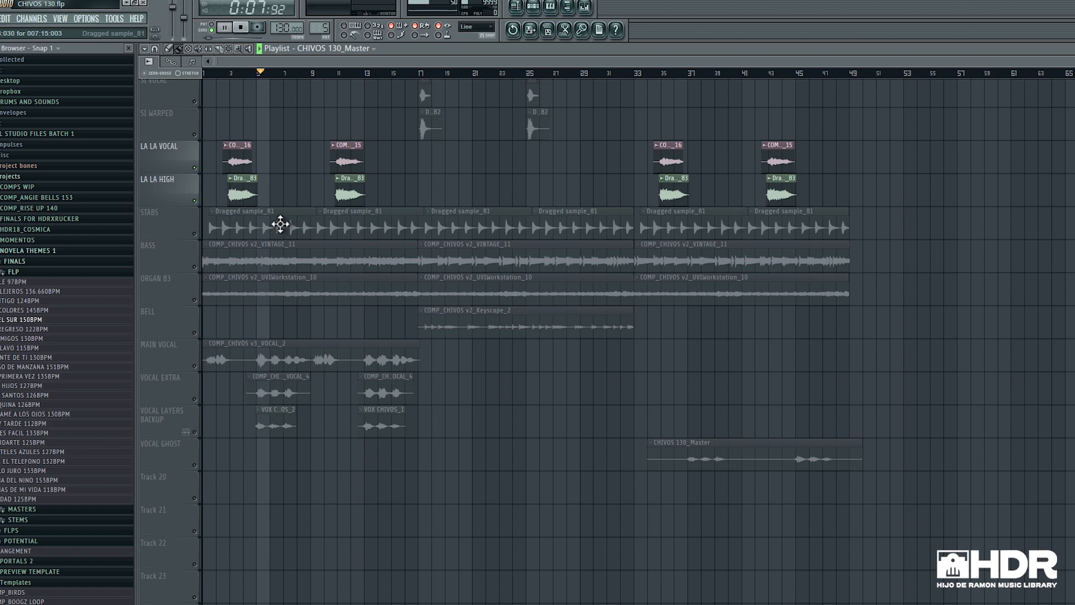
key(space)
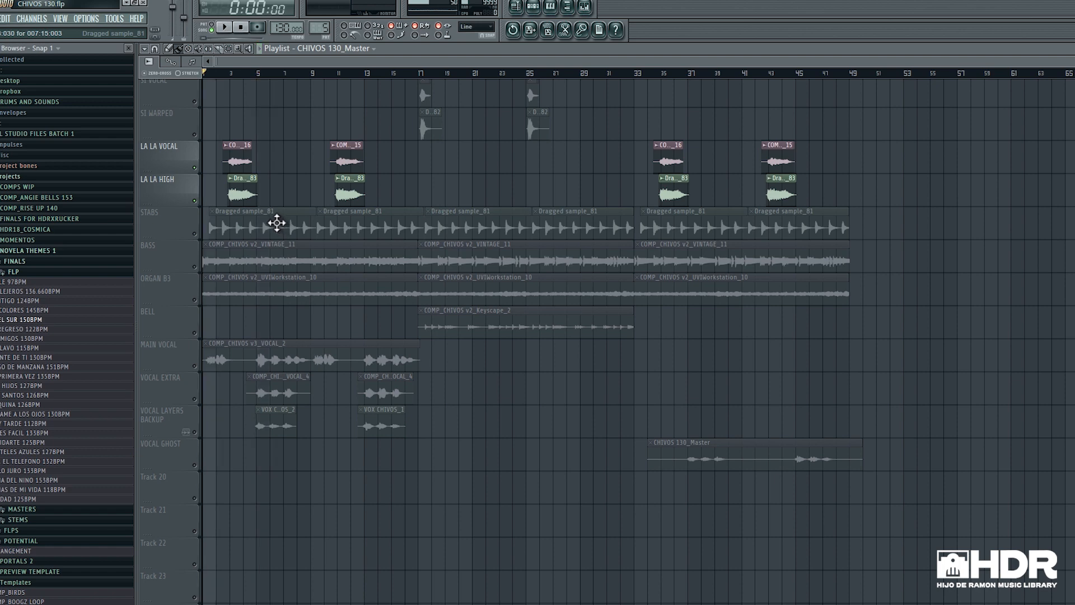
Solo the LA LA VOCAL track and audition its first clip from bar 3
right_click(194, 169)
click(230, 74)
key(space)
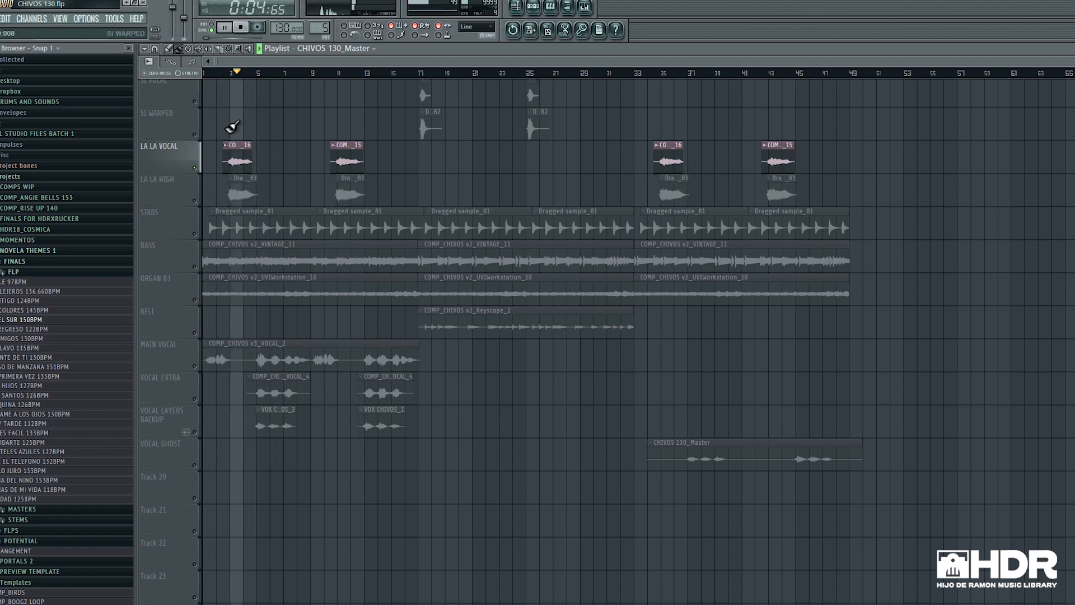
key(space)
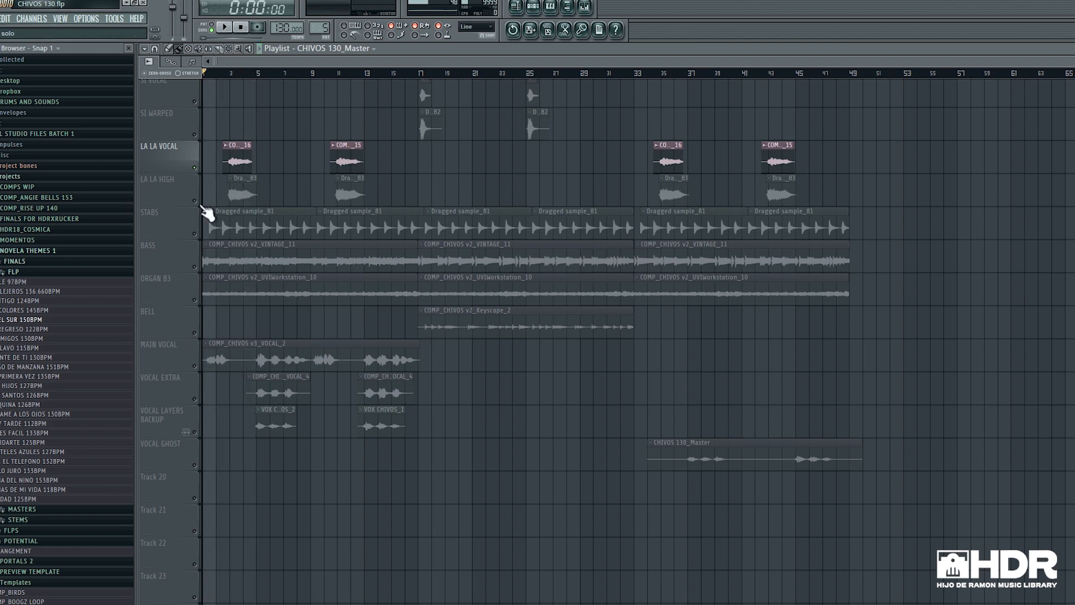
Solo the LA LA HIGH track and audition its first clip from about bar 3
right_click(194, 201)
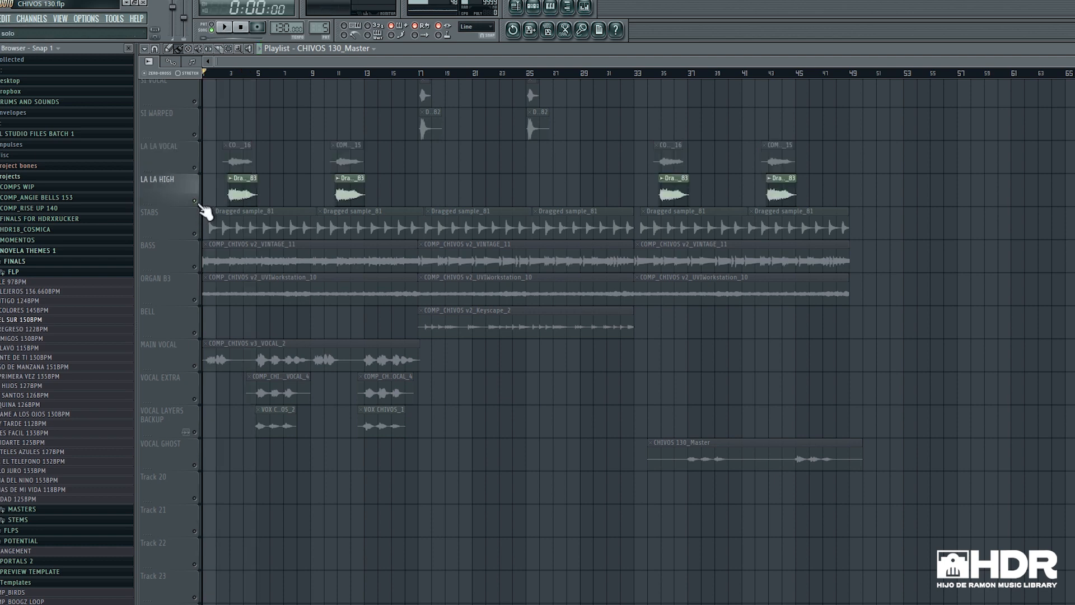
click(233, 74)
key(space)
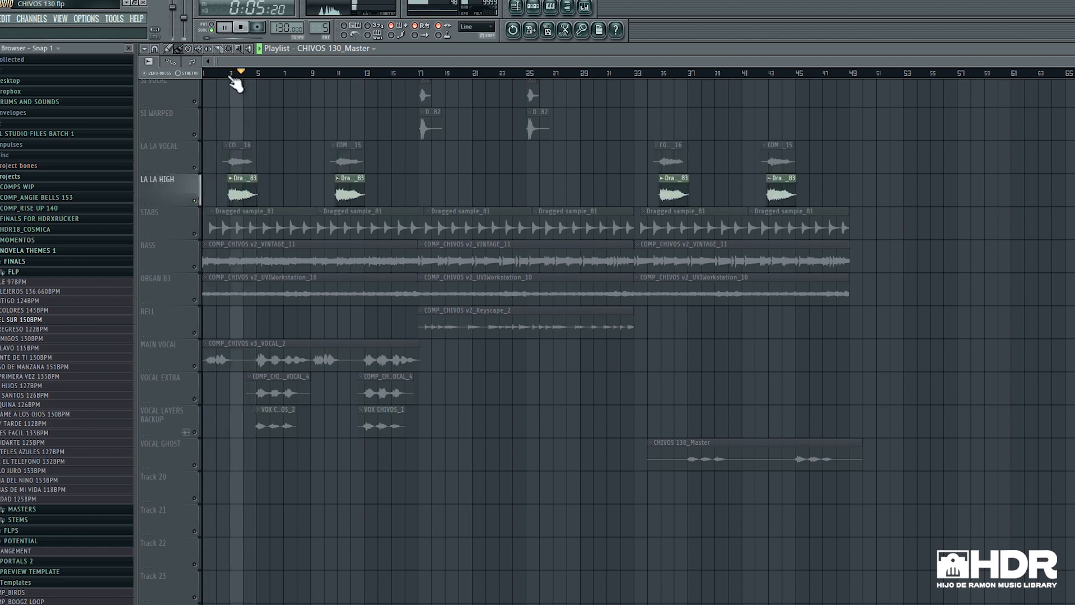
key(space)
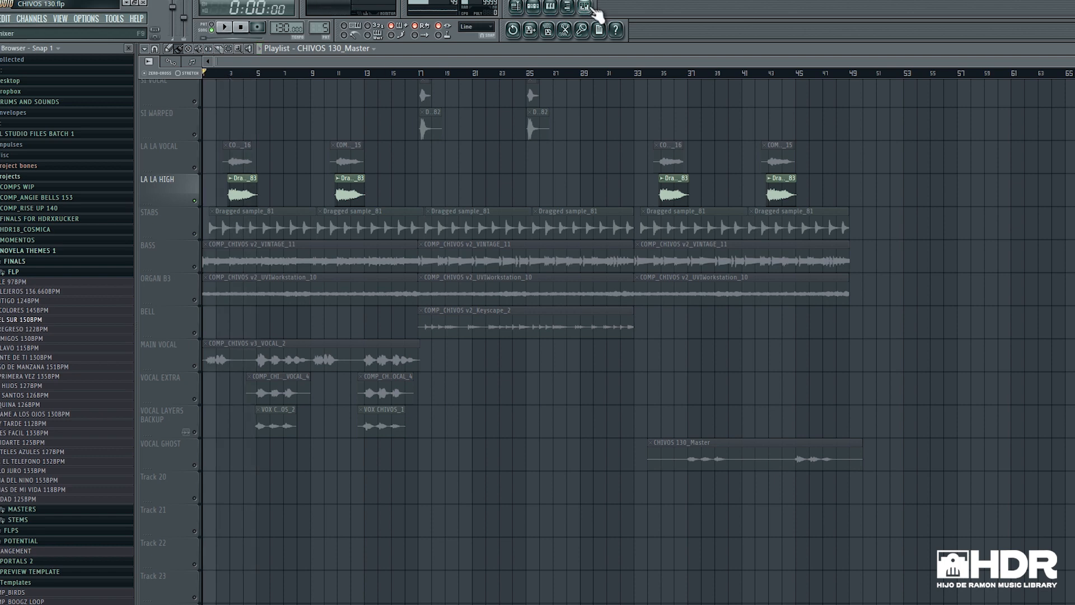
Compare the effect chains of the VOCAL, VOCAL HI, VOCAL LAYERS and CHIVOS 130_Master mixer tracks, and close the mixer
click(592, 7)
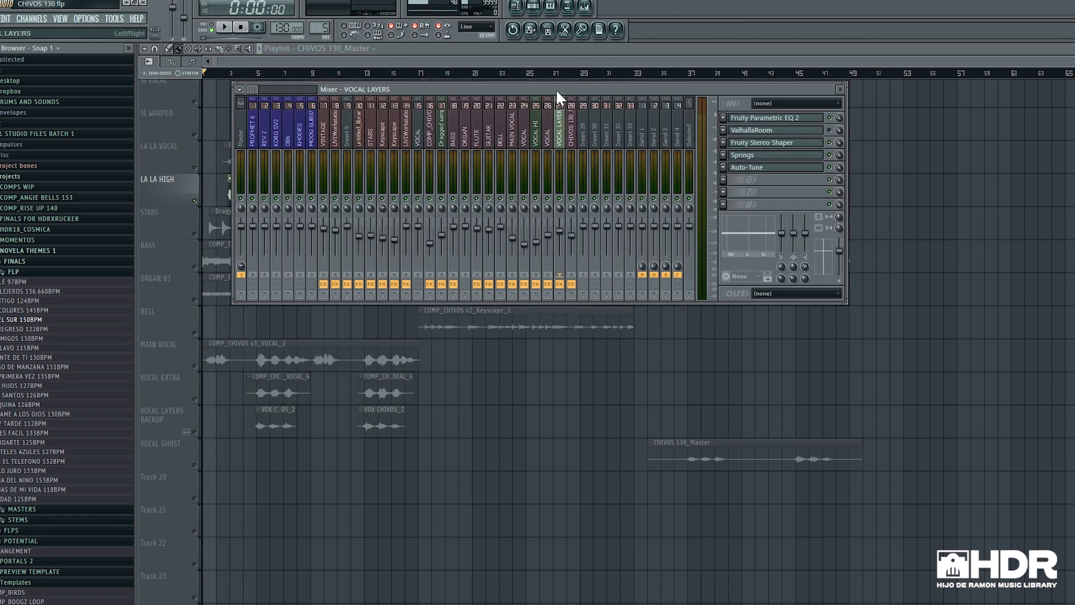
click(549, 147)
click(538, 145)
click(524, 144)
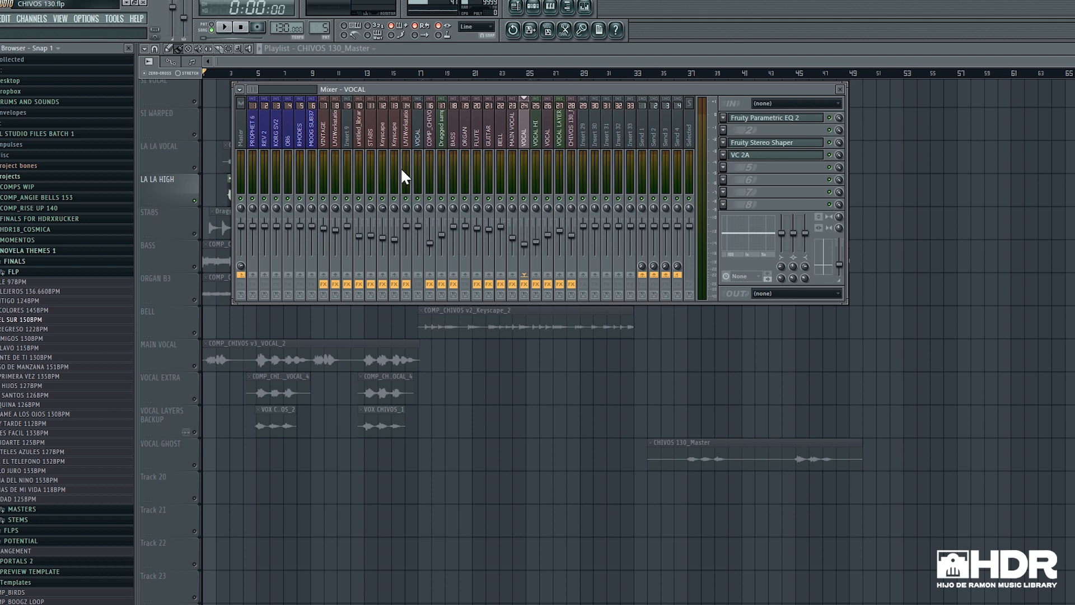
click(536, 147)
click(557, 144)
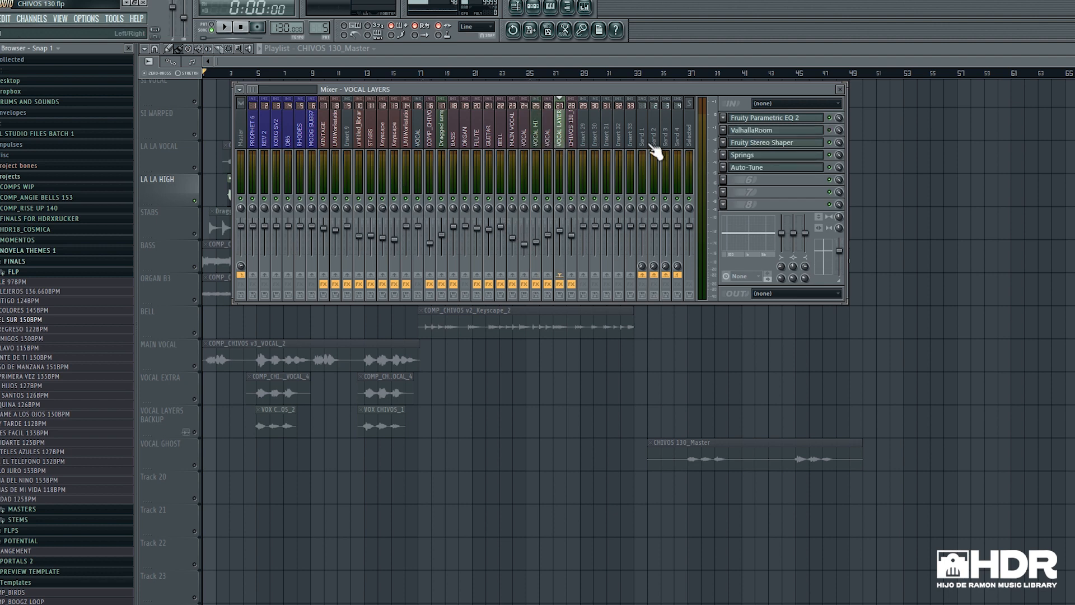
click(571, 143)
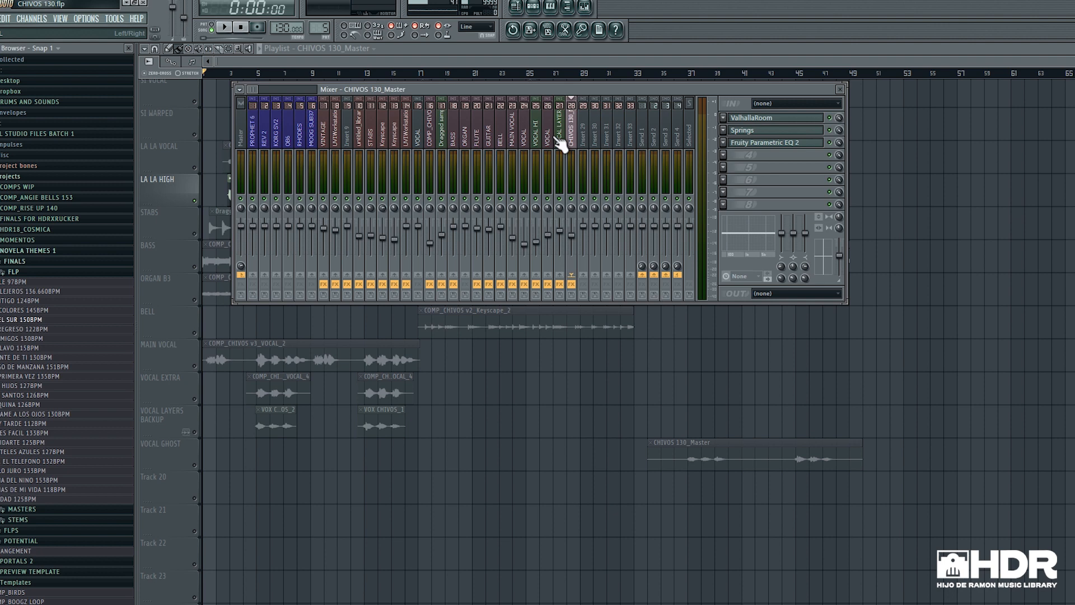
click(547, 141)
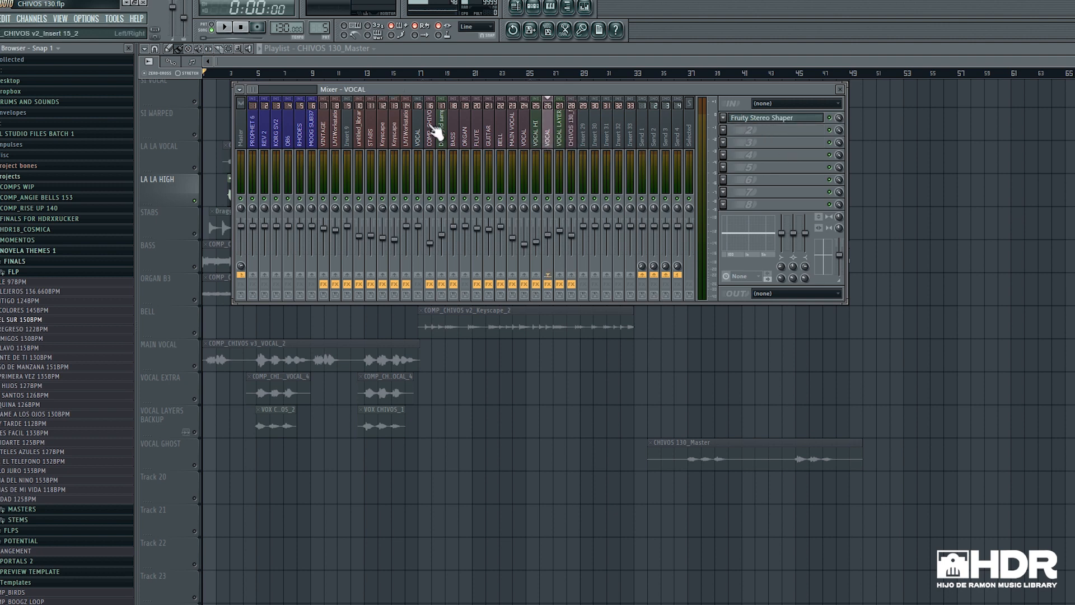
key(F9)
Enable the LA LA VOCAL, MAIN VOCAL, VOCAL EXTRA and VOCAL LAYERS BACKUP tracks alongside LA LA HIGH
click(194, 167)
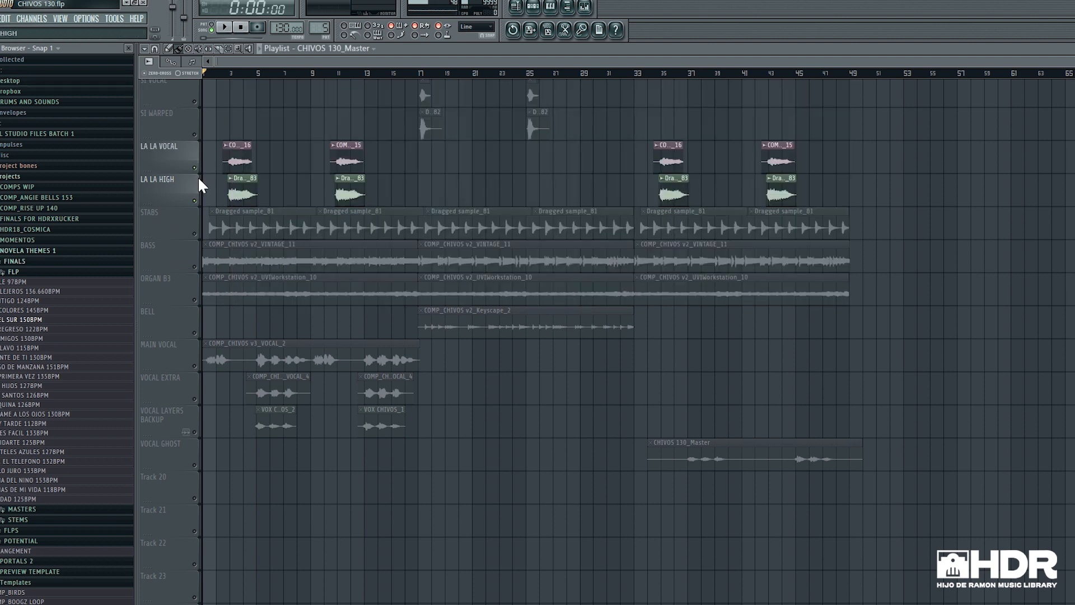
click(194, 366)
click(194, 399)
click(194, 432)
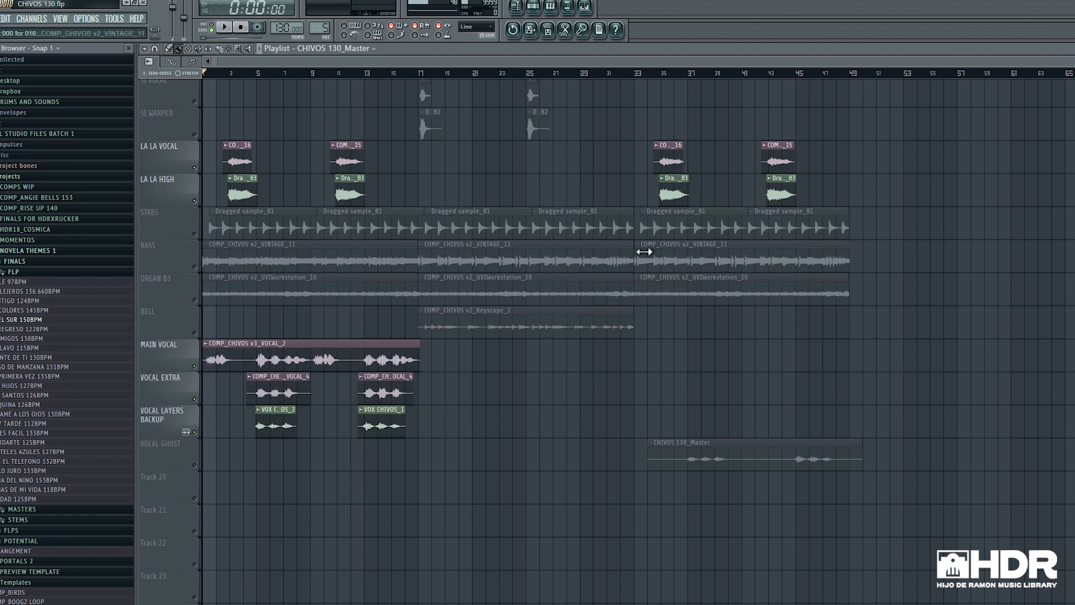
Enable ORGAN B3, BASS and STABS with the vocal tracks and audition the full first section from the start
click(195, 300)
click(195, 266)
click(195, 233)
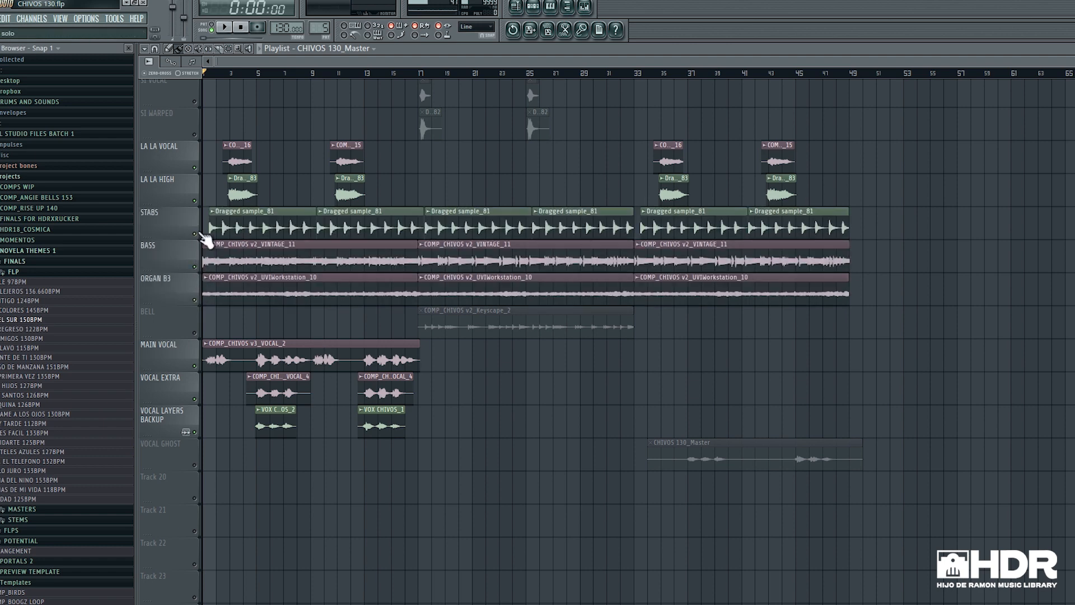
key(space)
scroll(209, 246, up, 2)
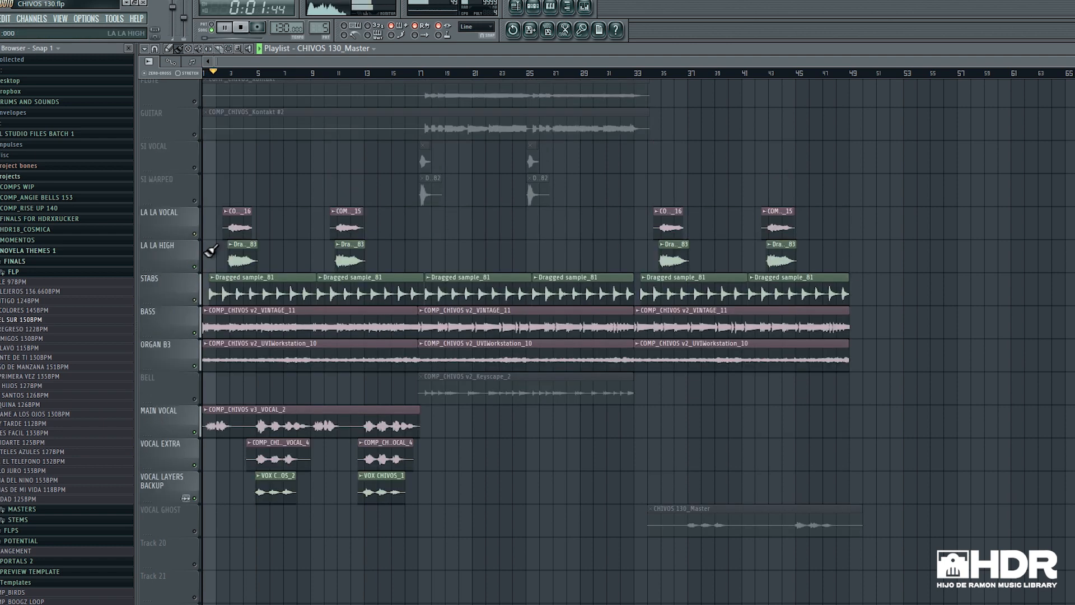
scroll(211, 251, up, 5)
scroll(213, 252, down, 4)
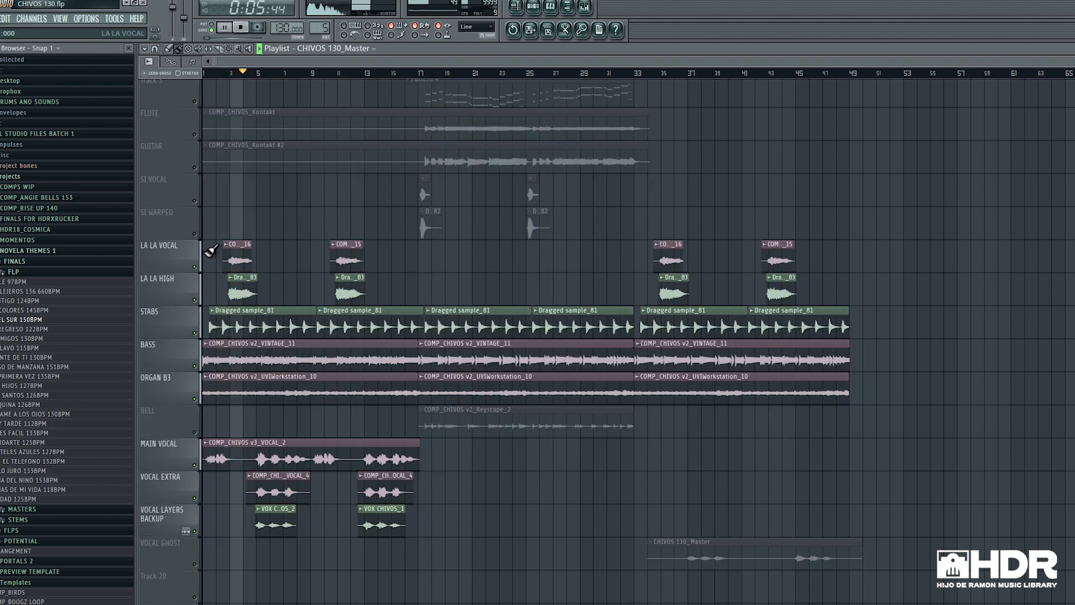
scroll(211, 250, down, 2)
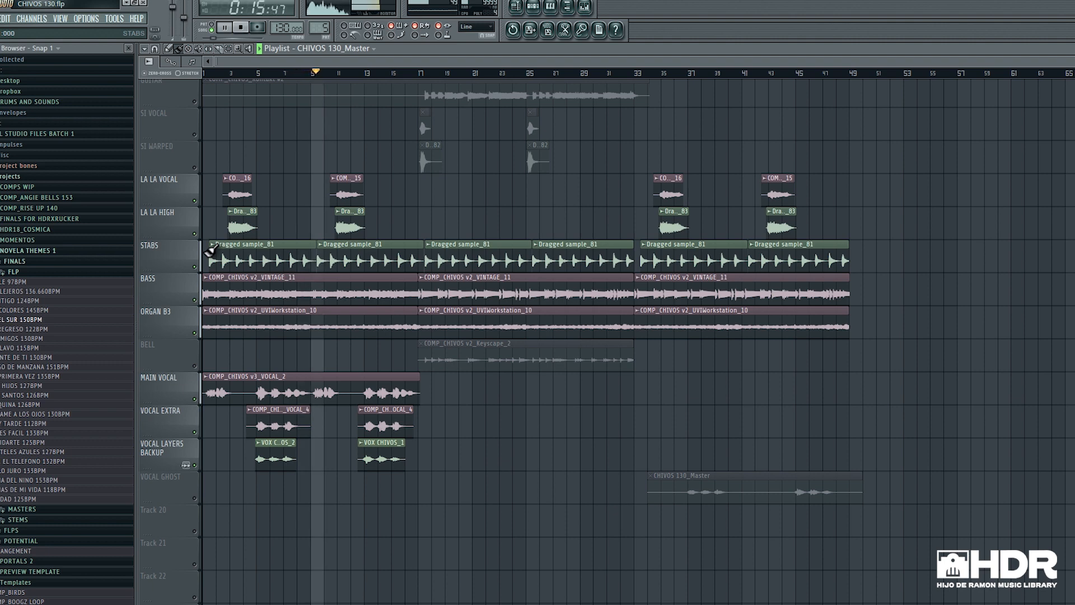
key(space)
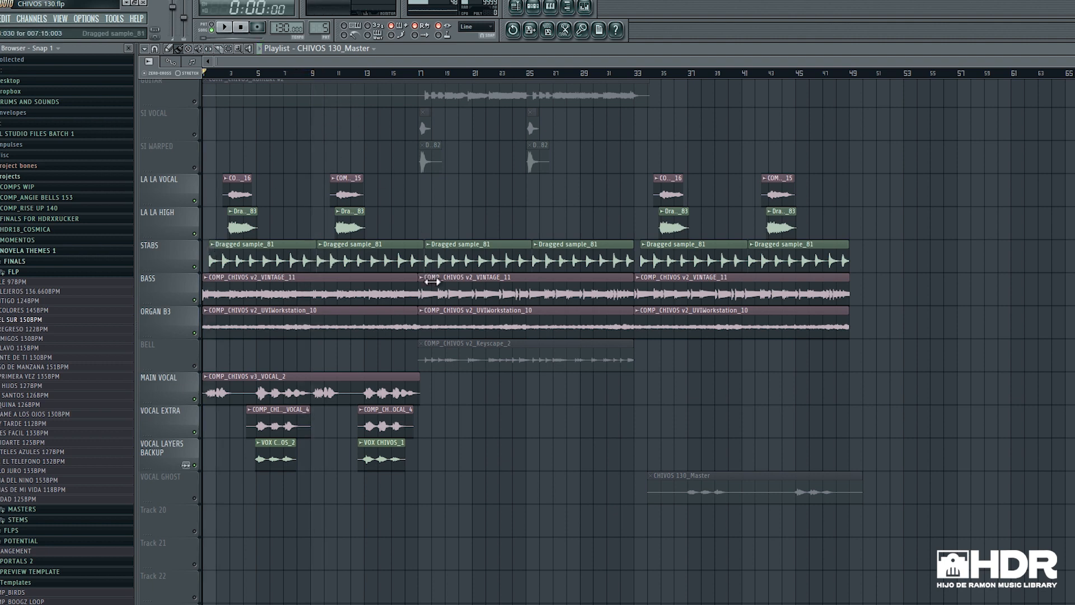
Bring the arrangement's second section, from bar 17 to bar 33, into view and solo the BELL track
scroll(429, 249, up, 4)
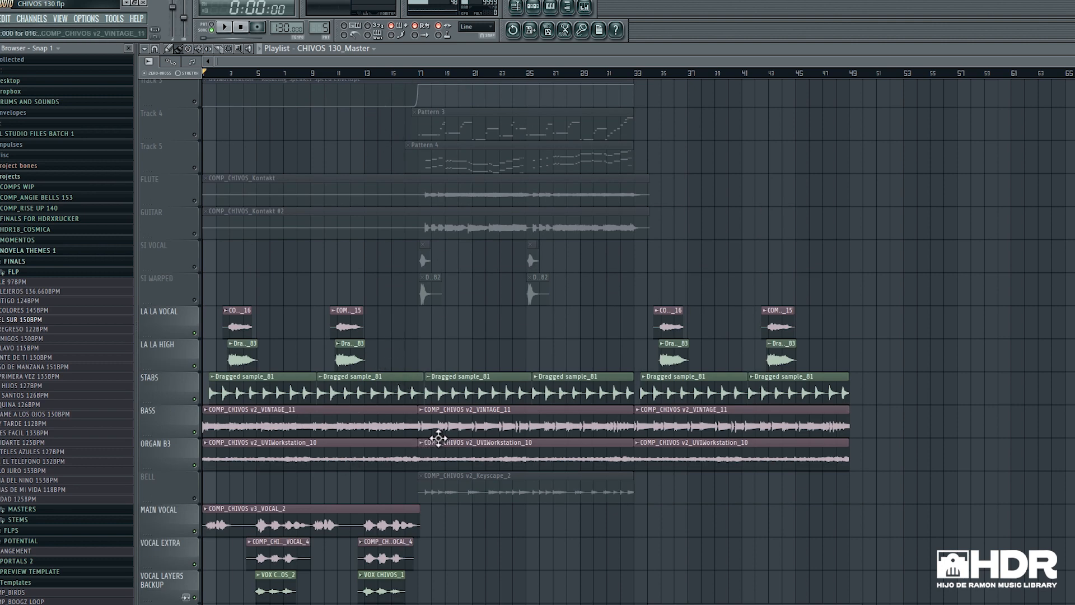
scroll(450, 367, down, 2)
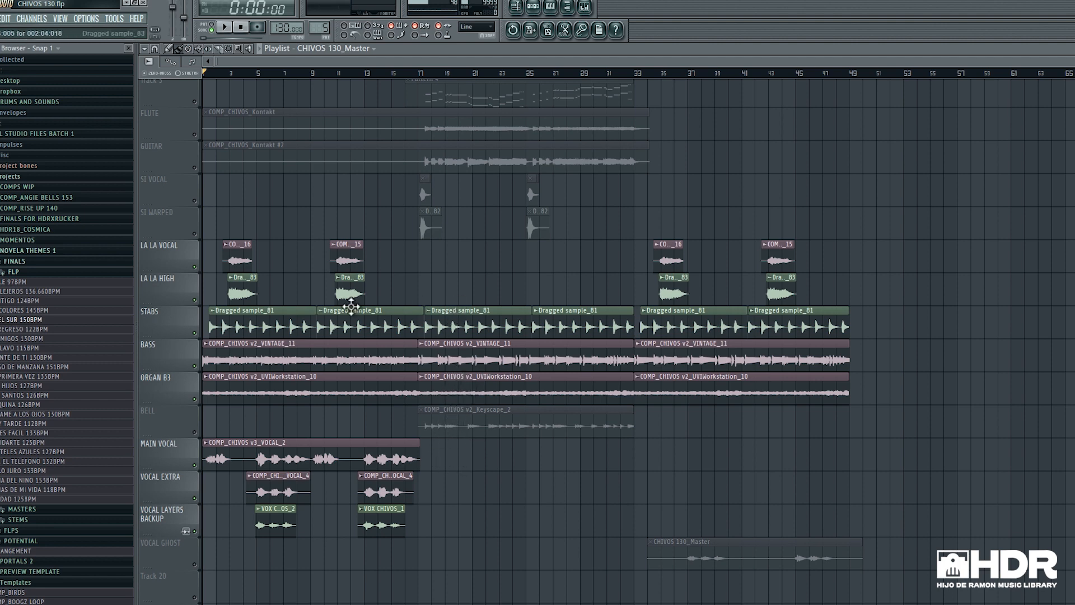
scroll(448, 426, up, 2)
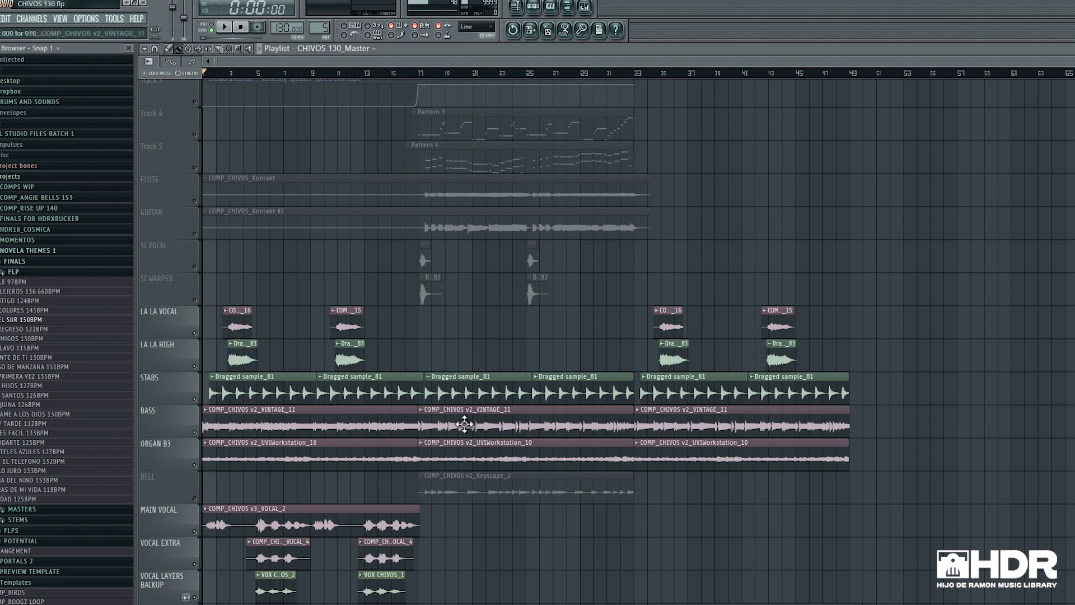
drag(419, 60, 526, 63)
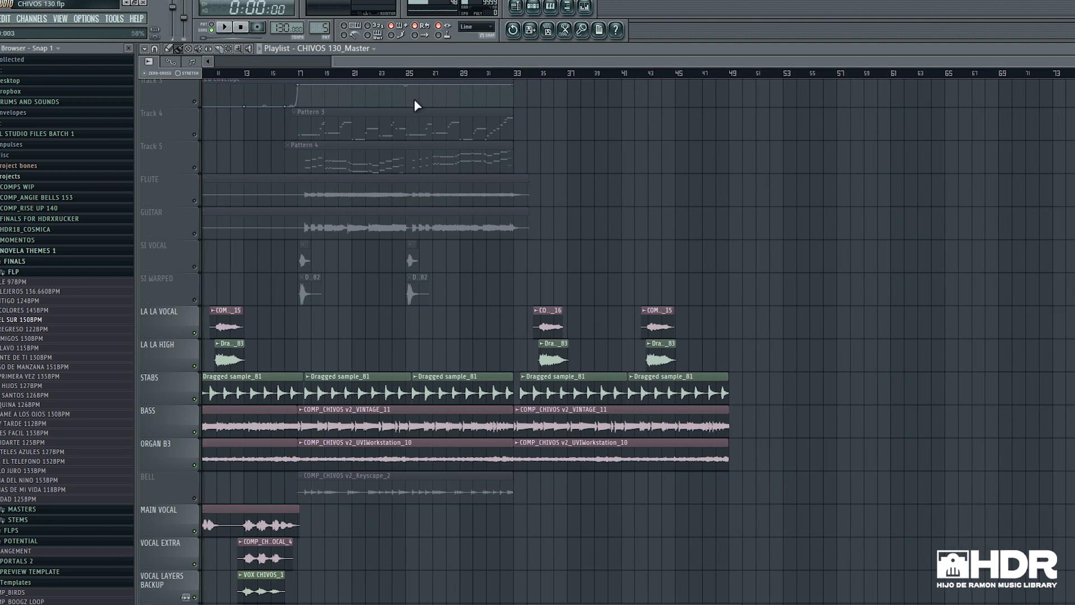
drag(381, 62, 359, 60)
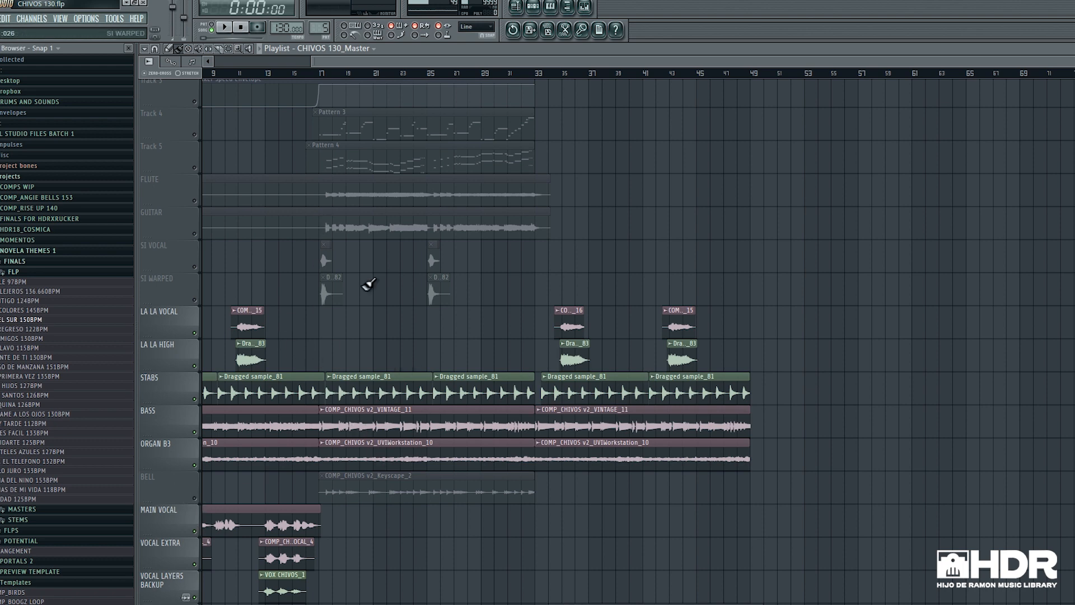
click(194, 497)
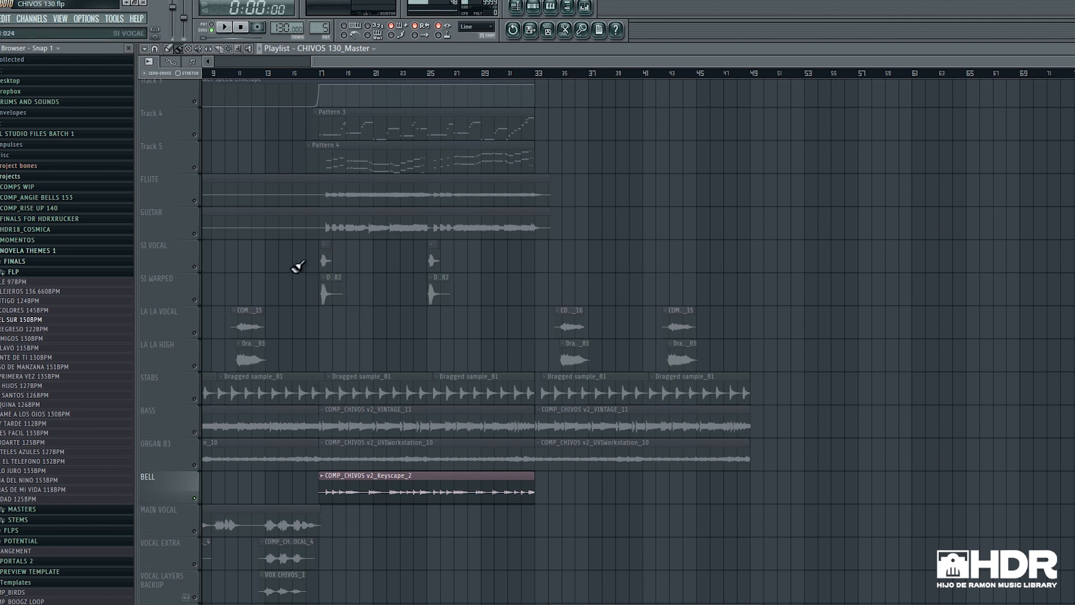
Isolate the SI VOCAL and SI WARPED tracks and place the playback position just before bar 17
click(195, 267)
click(195, 299)
right_click(195, 300)
click(195, 268)
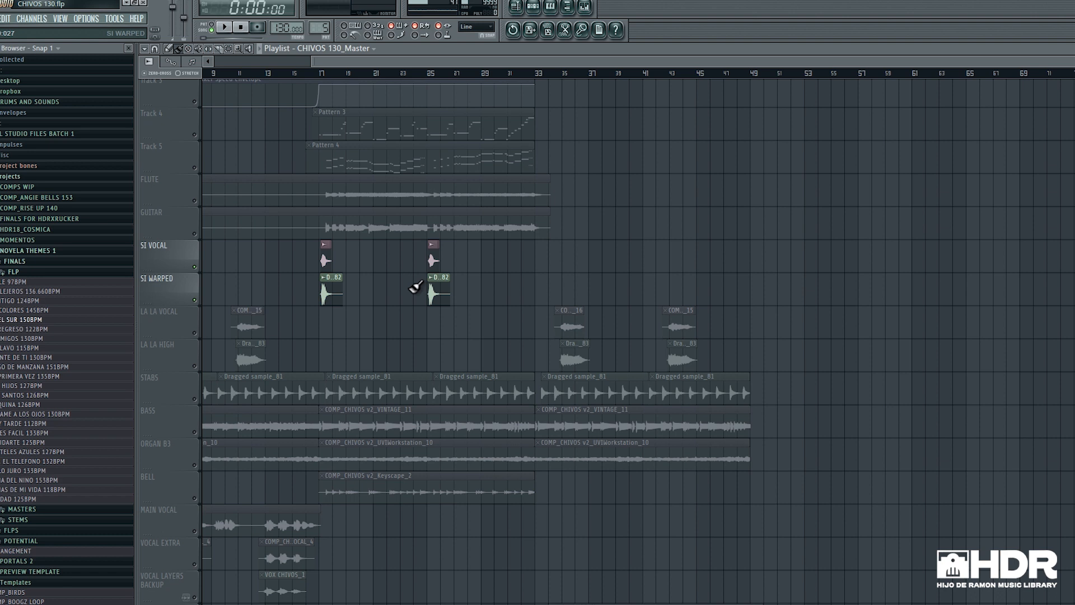
click(311, 75)
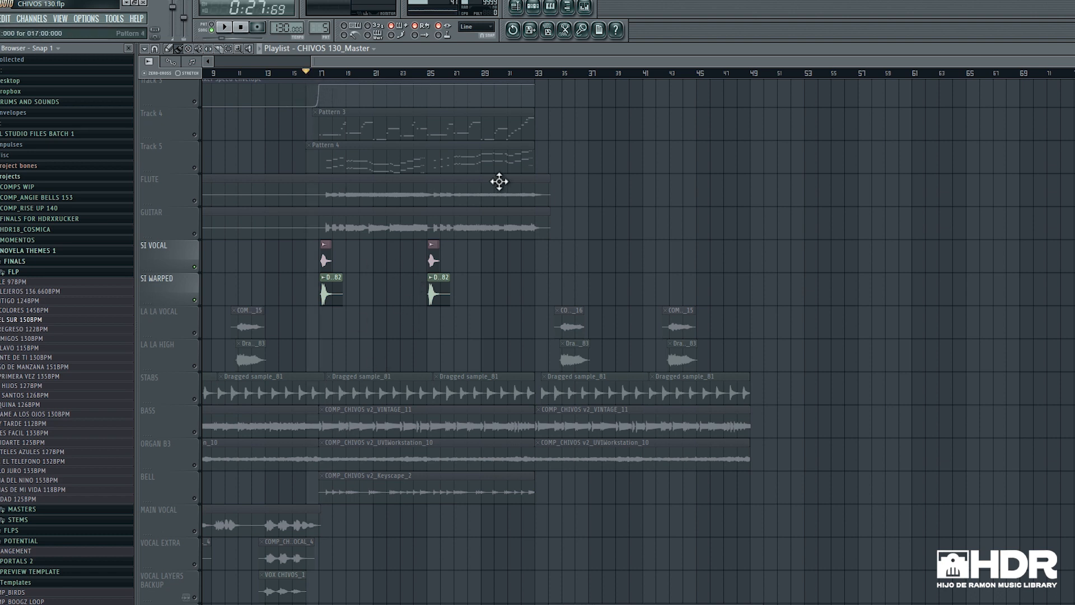
Audition the SI VOCAL and SI WARPED tracks from just before bar 17
key(space)
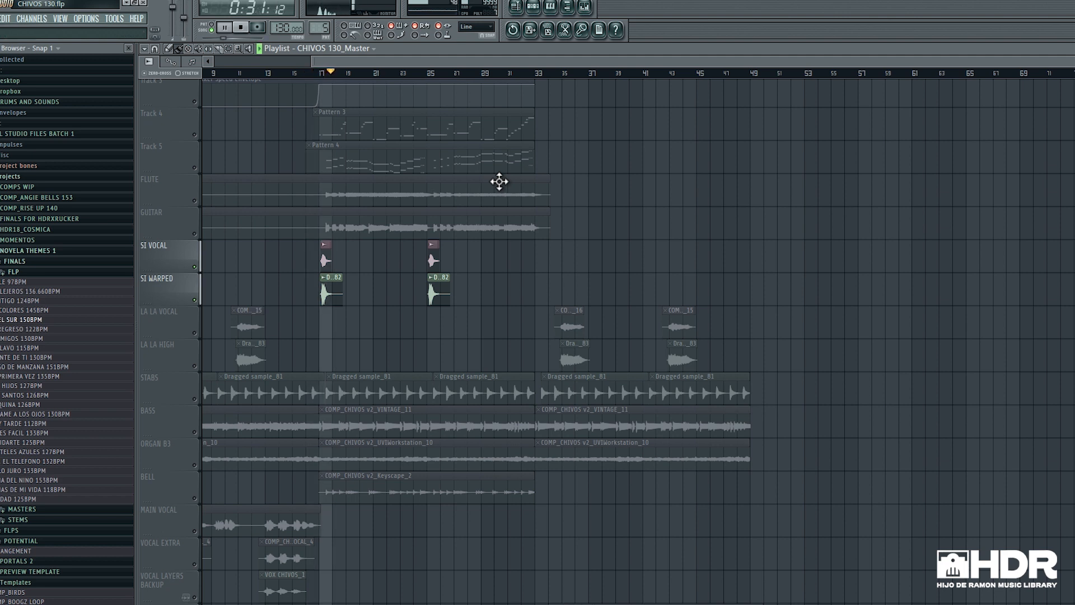
key(space)
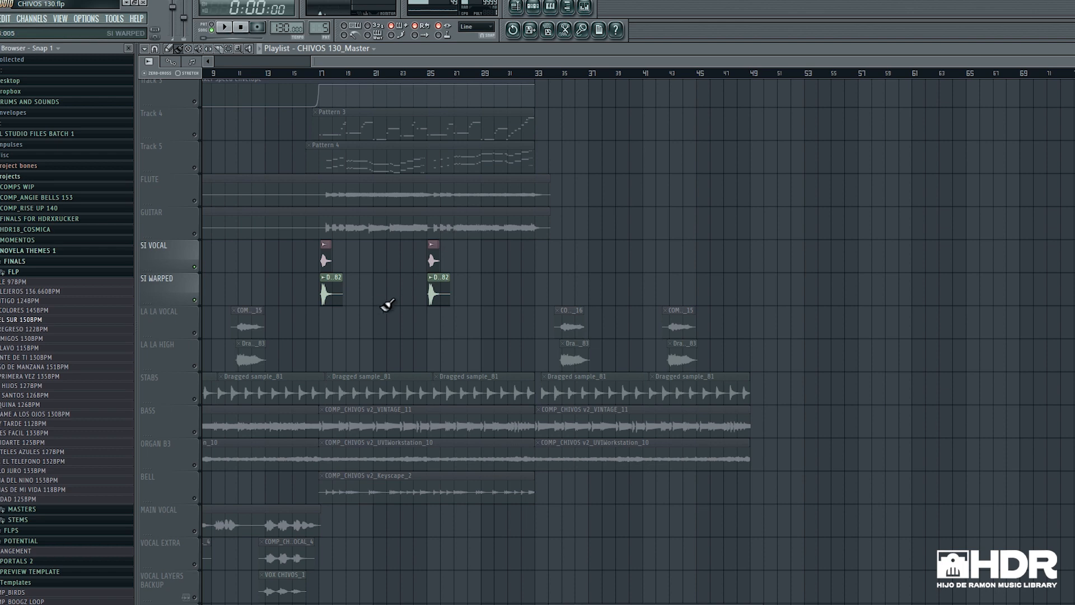
Solo the BELL track and audition it from bar 17
scroll(344, 333, up, 2)
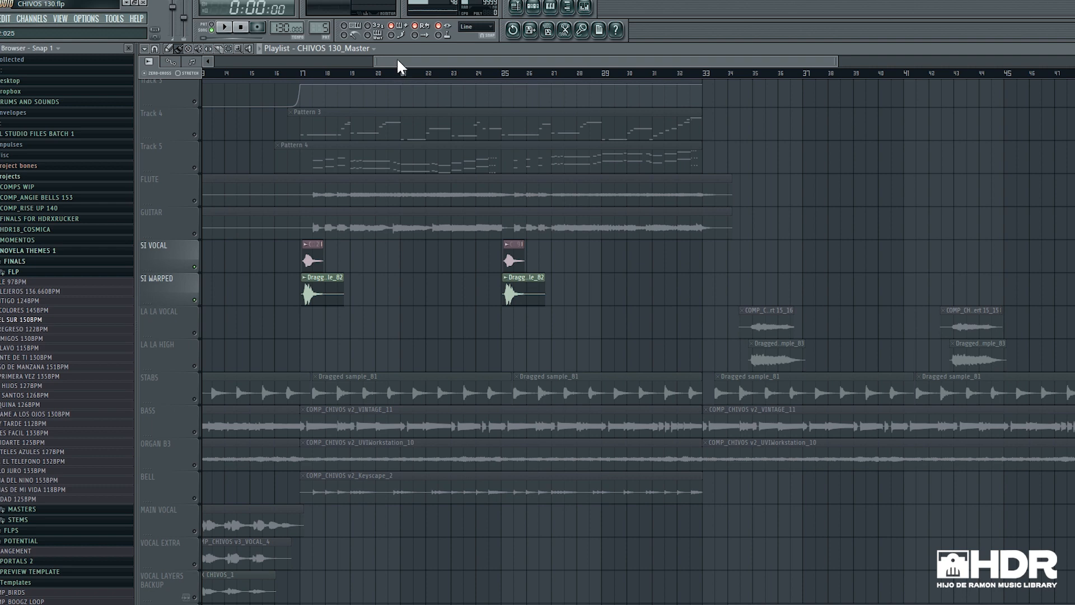
scroll(400, 66, left, 5)
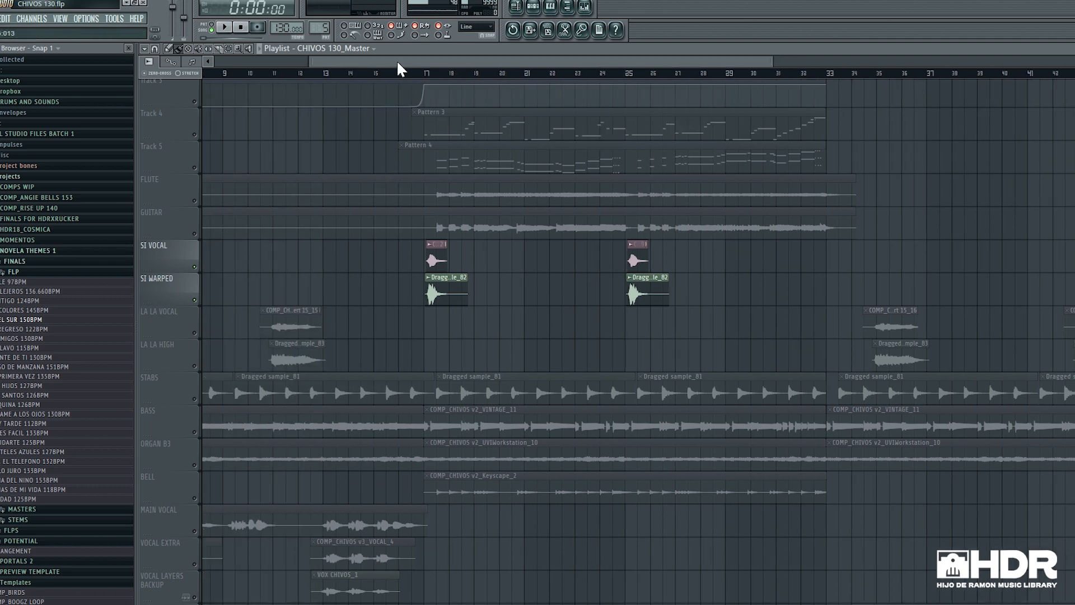
drag(398, 62, 421, 62)
click(196, 499)
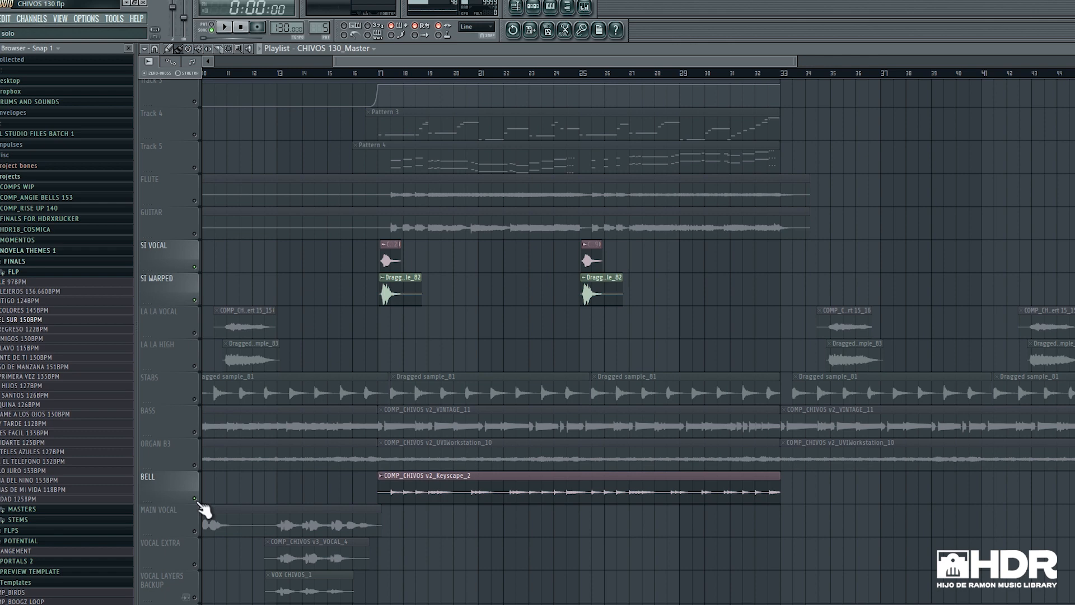
right_click(195, 500)
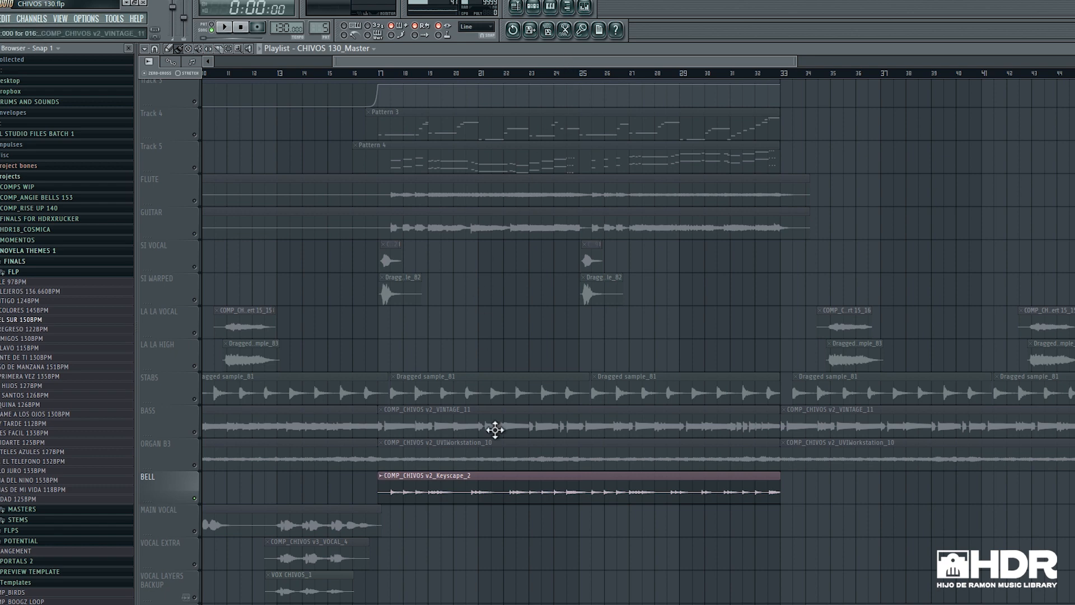
click(379, 75)
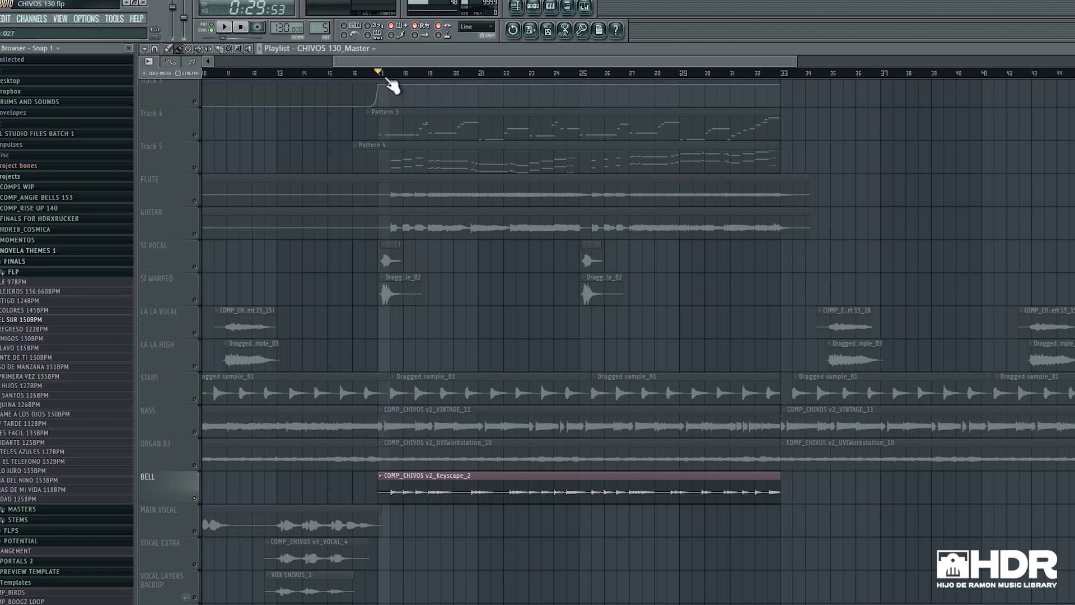
key(space)
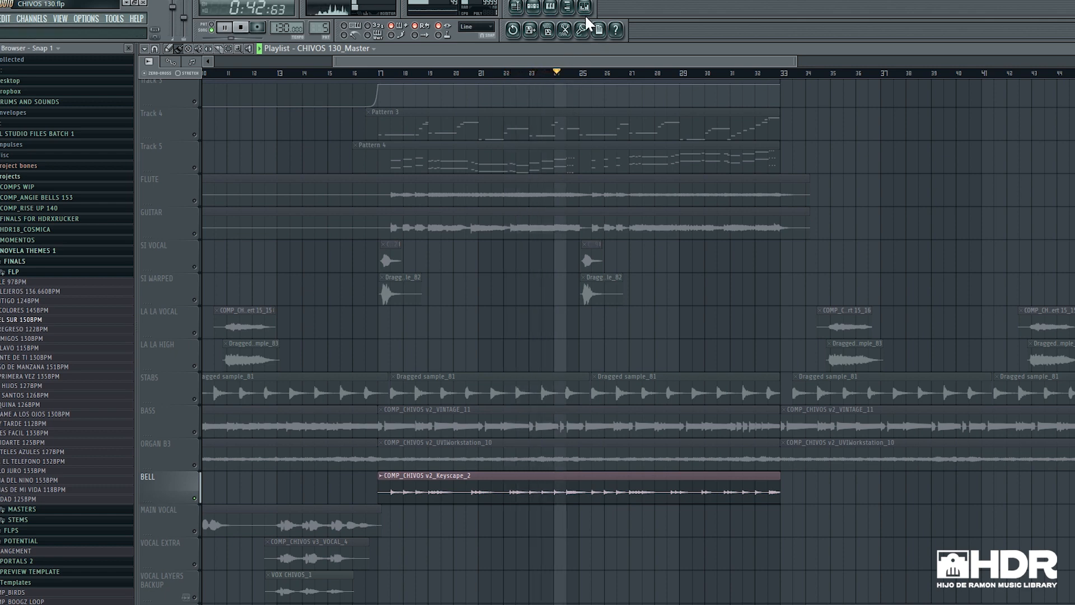
key(space)
Show the Keyscape instrument behind the bell with its Toy Piano - Glock Dry Bells preset, closing it when done
click(536, 9)
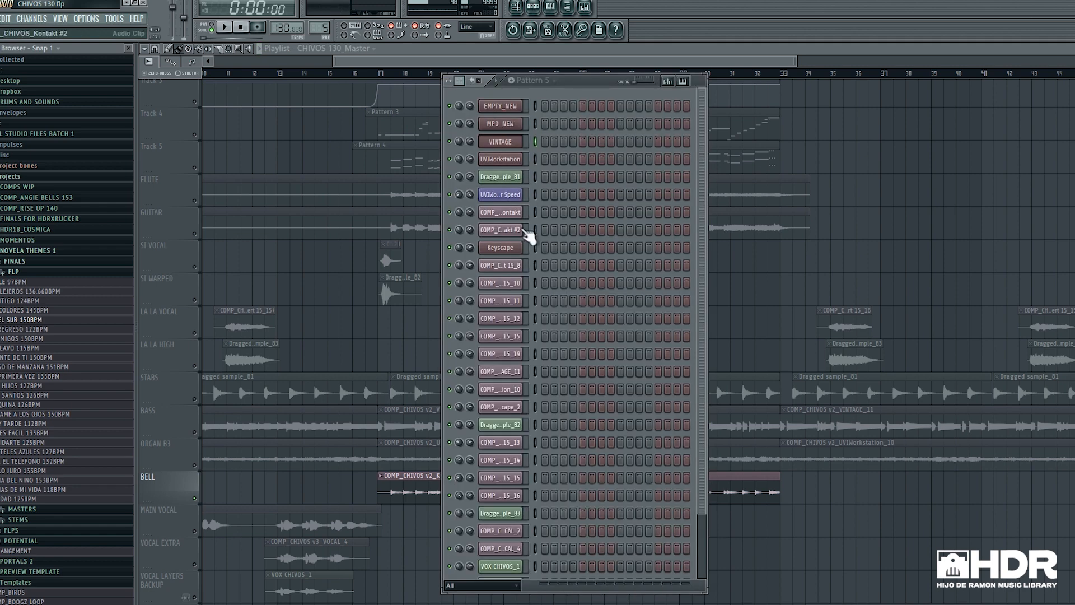
click(500, 248)
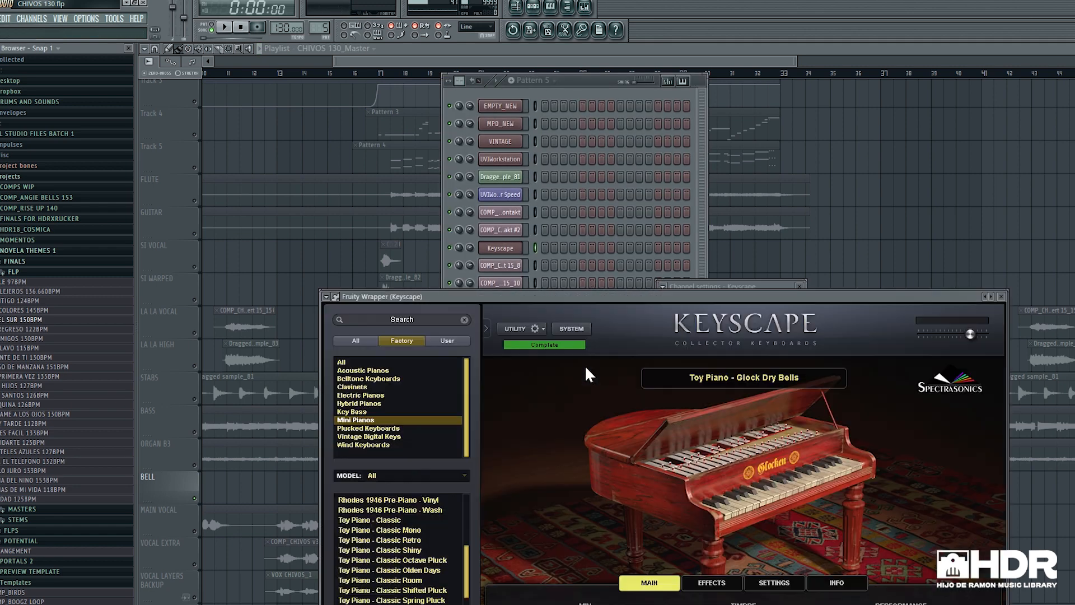
drag(597, 297, 553, 122)
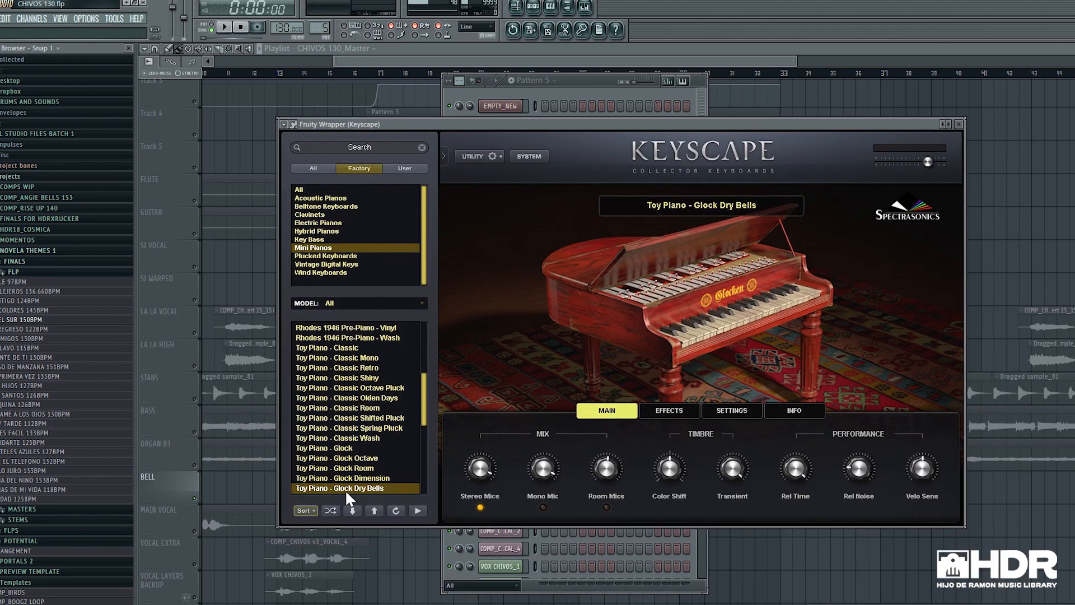
click(630, 49)
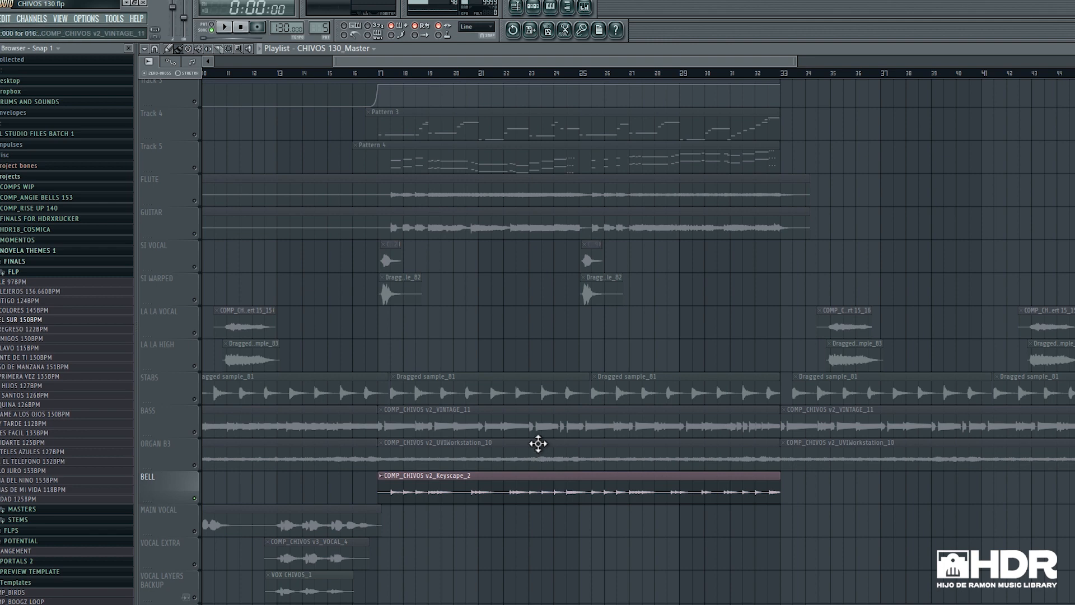
Replay the soloed BELL track from about bar 24
click(558, 78)
key(space)
key(space)
Show the Keyscape mixer track's LM Amplifier LM-662, Reels, ValhallaRoom and VC 2A effects, and close their windows
click(585, 7)
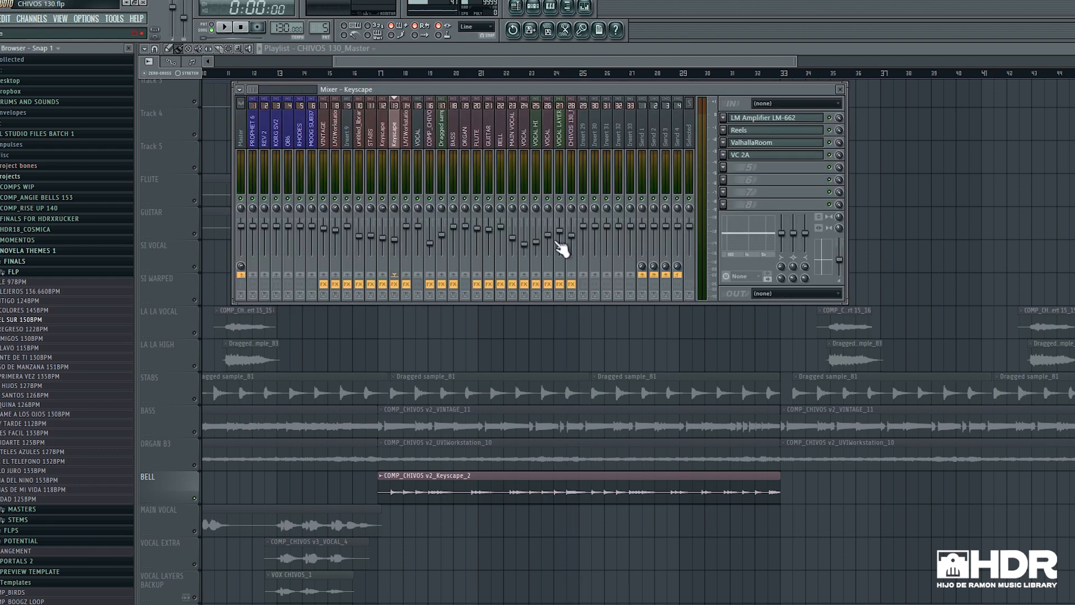
click(765, 118)
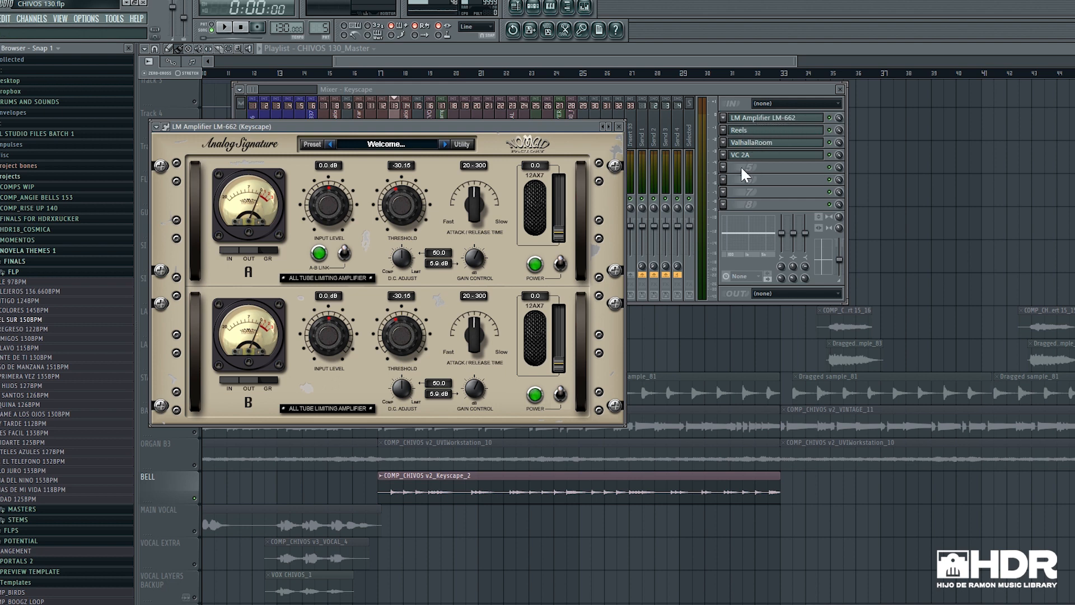
click(753, 129)
click(769, 145)
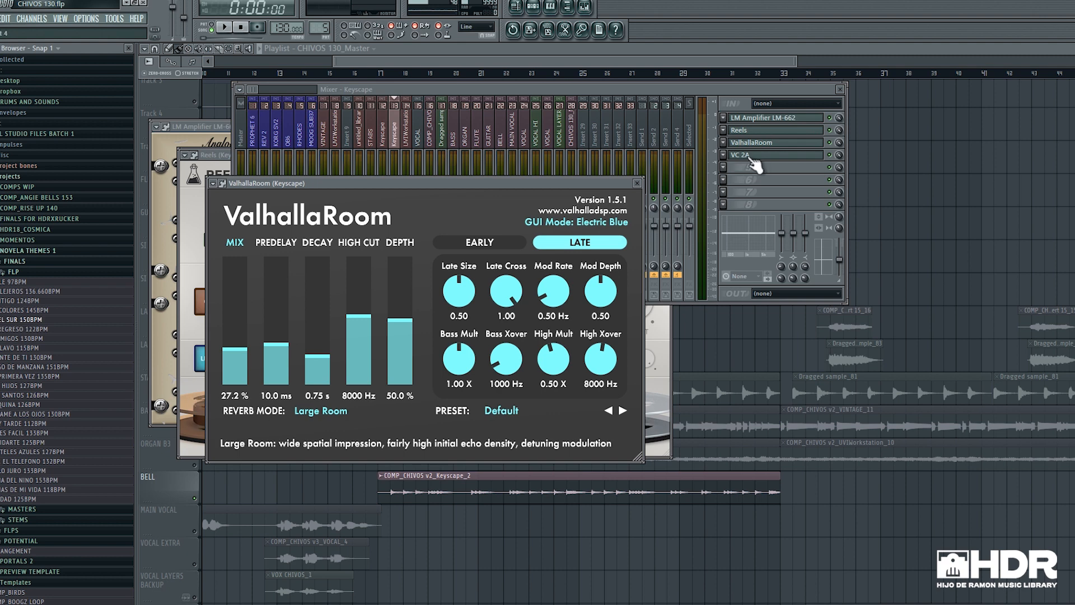
click(750, 158)
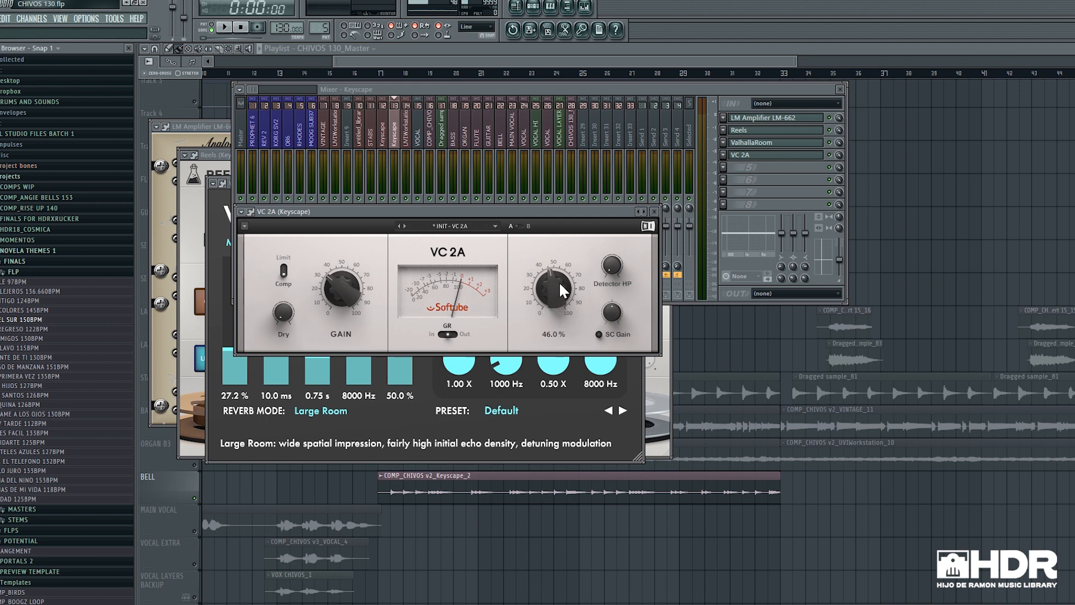
click(654, 212)
key(F12)
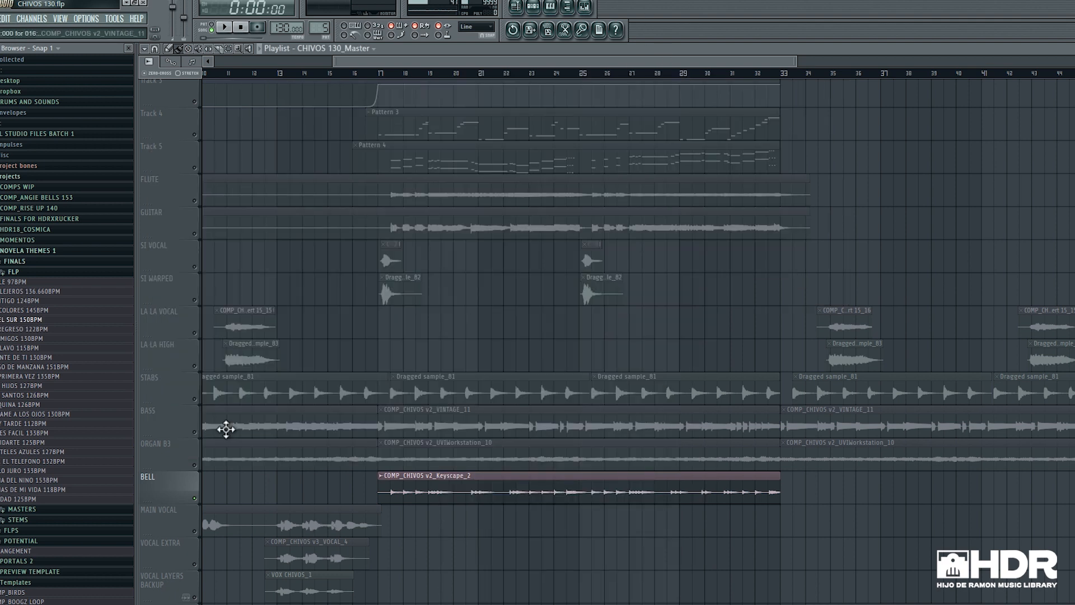
Enable all tracks from SI VOCAL down to VOCAL LAYERS BACKUP and audition the second section from bar 17
drag(199, 270, 201, 585)
click(383, 73)
key(space)
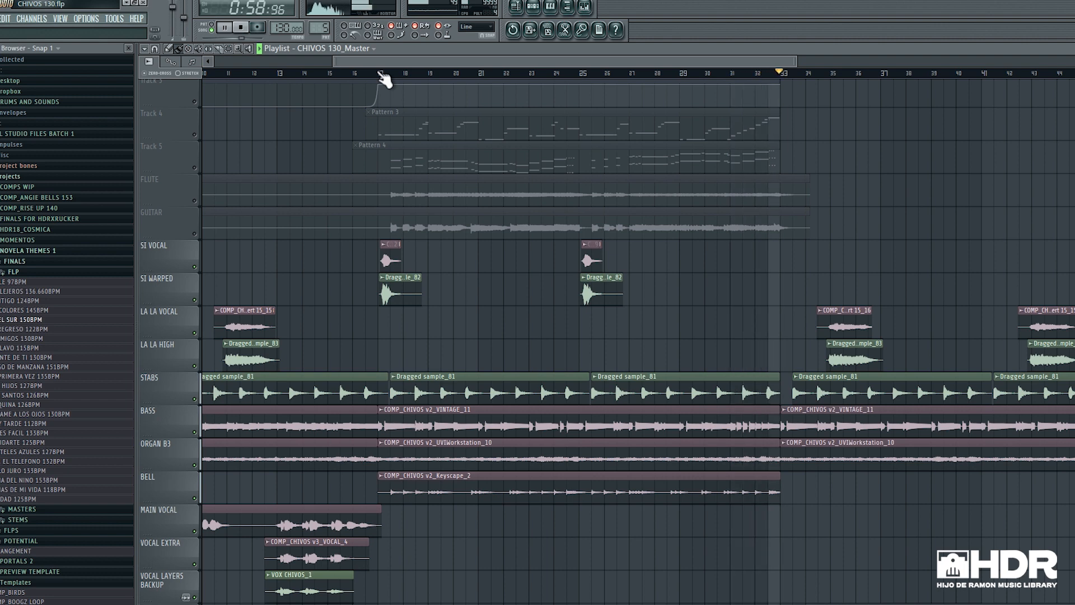
key(space)
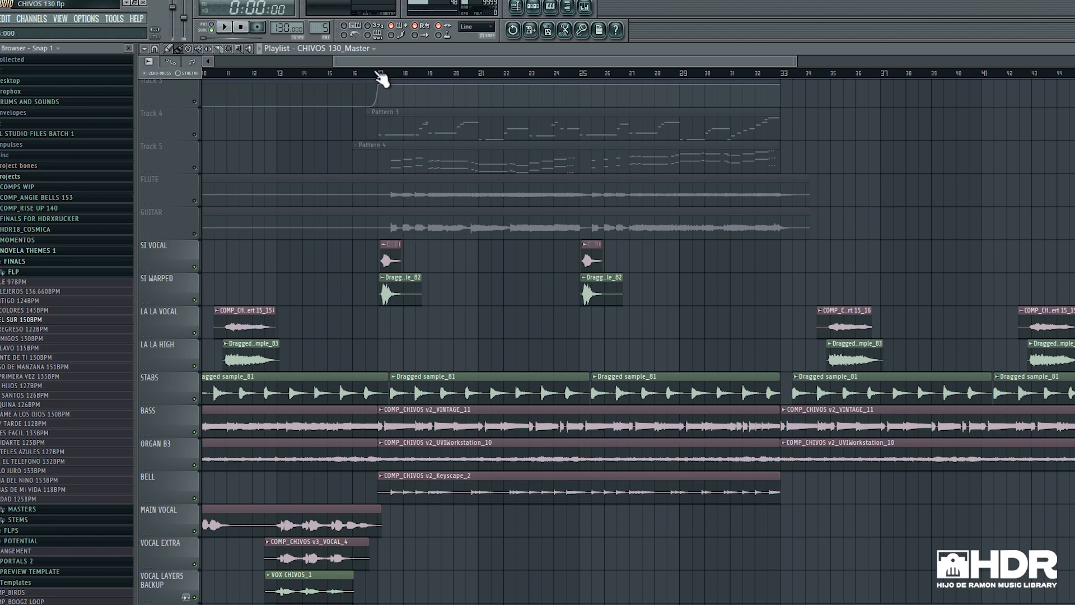
Return the playback position to bar 17 and solo the FLUTE track
click(380, 72)
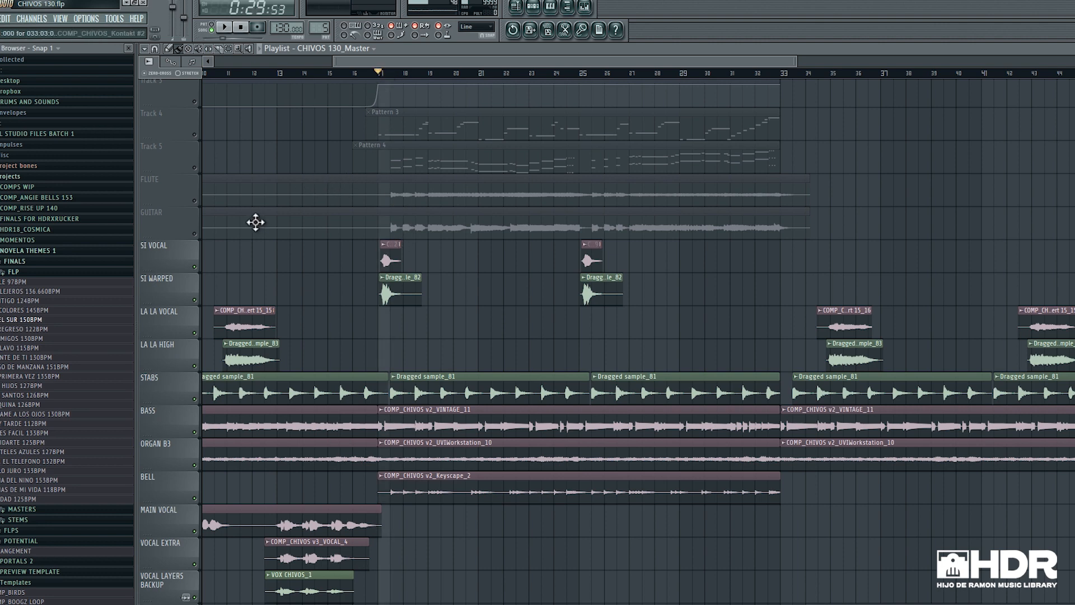
click(191, 204)
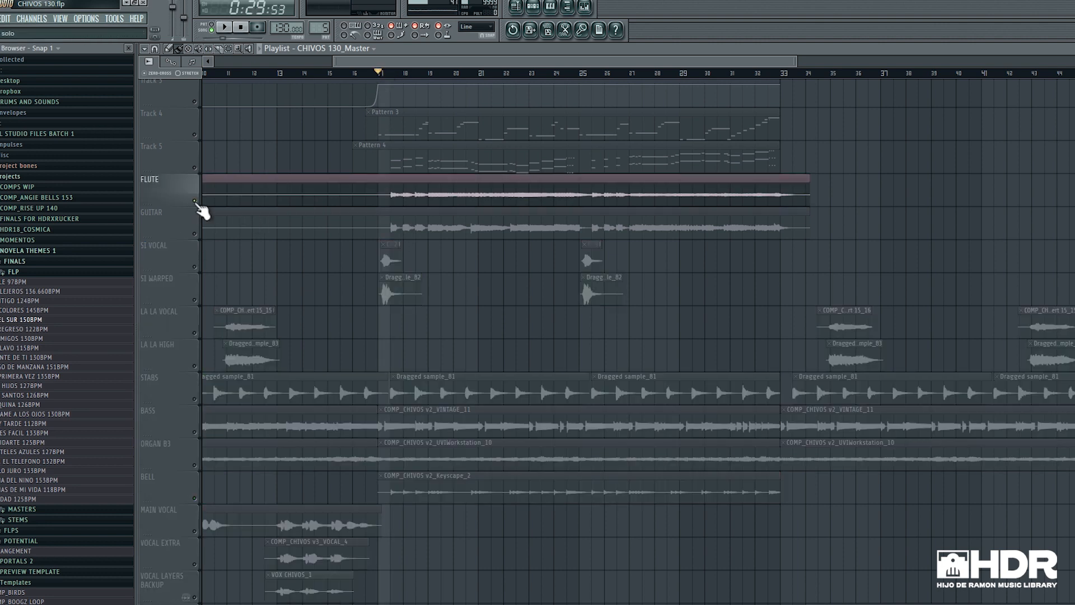
Look through the channel rack and add a Kontakt instrument channel at its end
click(533, 7)
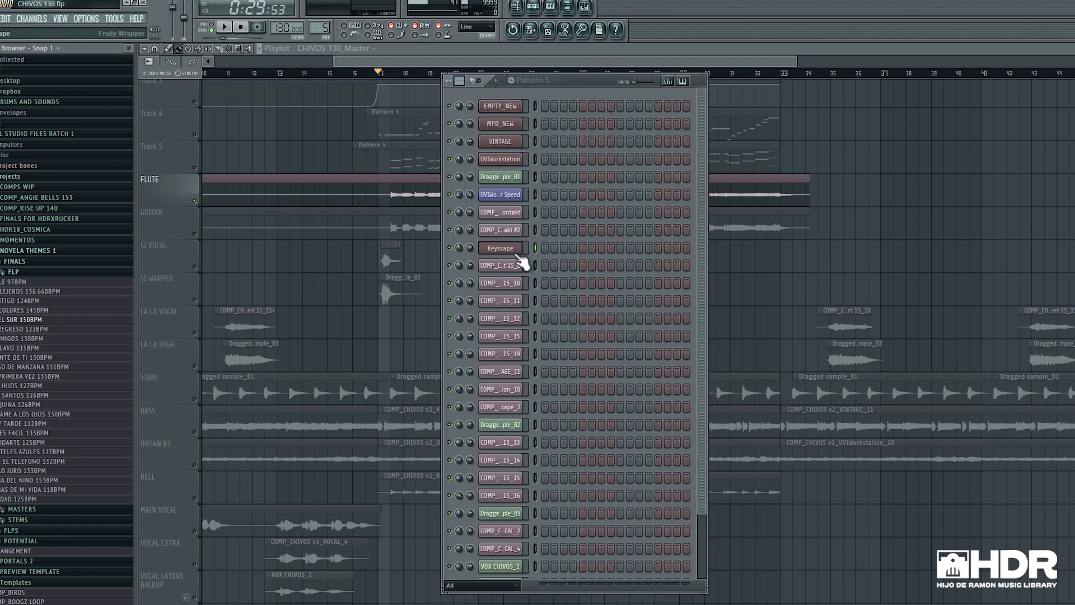
scroll(527, 437, down, 3)
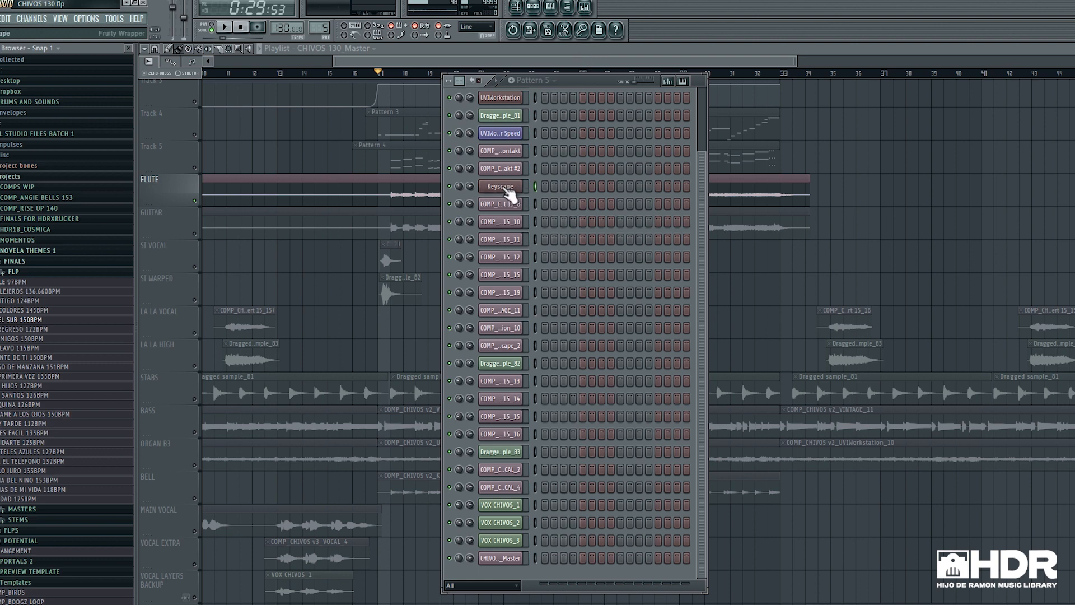
scroll(506, 134, up, 3)
scroll(511, 219, down, 3)
Load Persian Ney from the Kontakt Factory Library's World flutes into the Kontakt rack and close the instrument window
scroll(503, 314, down, 2)
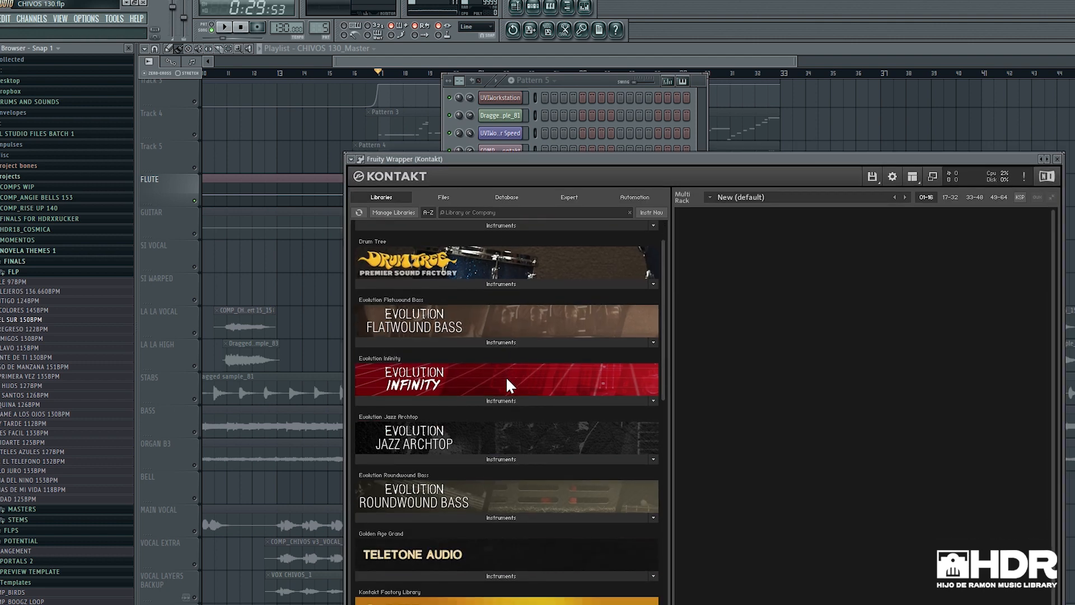
scroll(507, 378, down, 2)
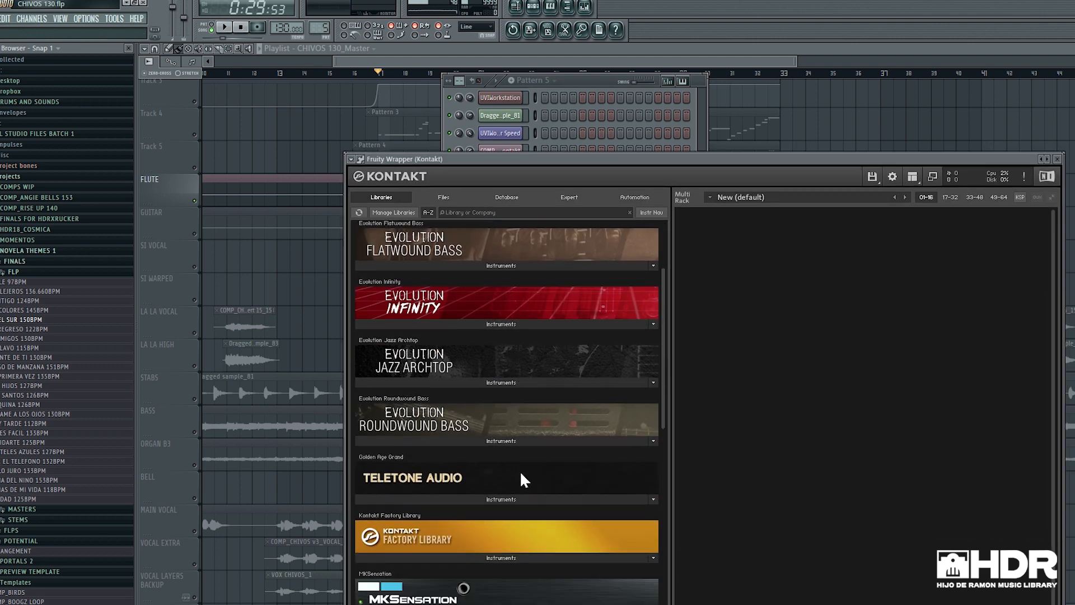
click(481, 557)
click(389, 495)
click(384, 490)
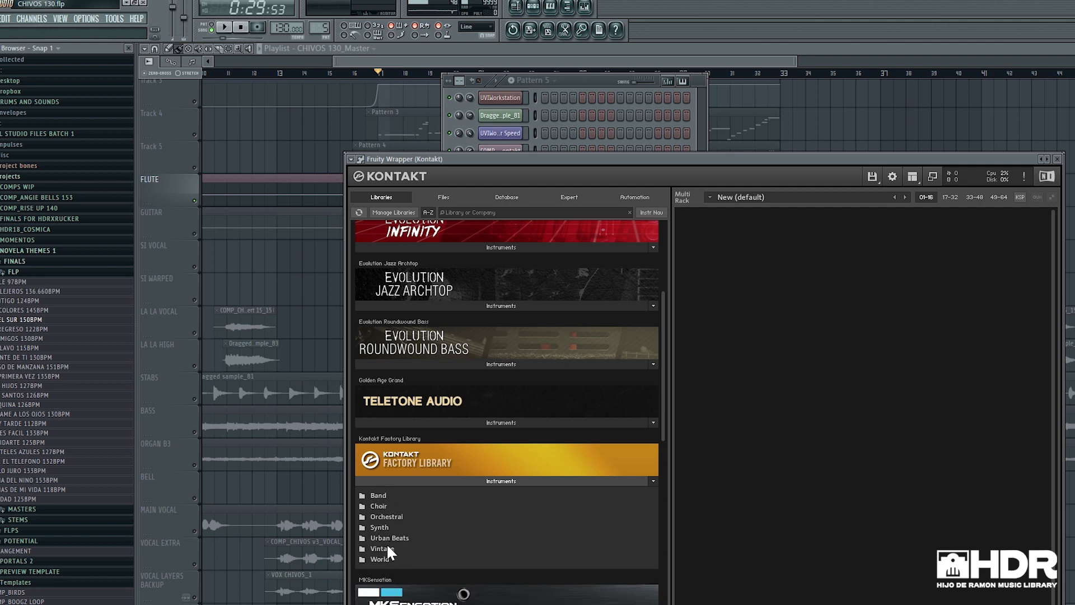
click(387, 559)
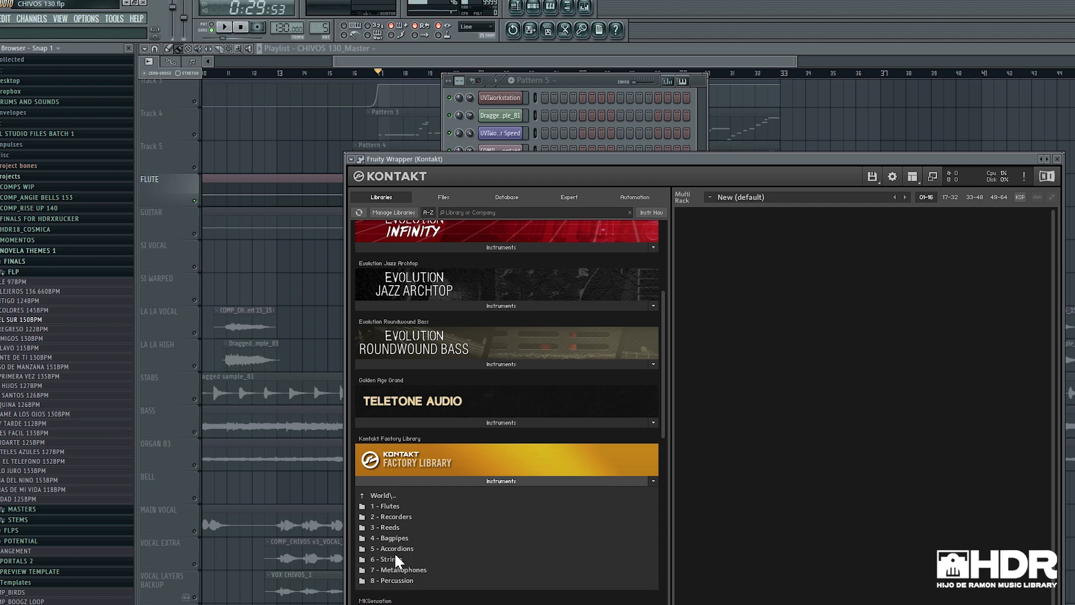
click(390, 504)
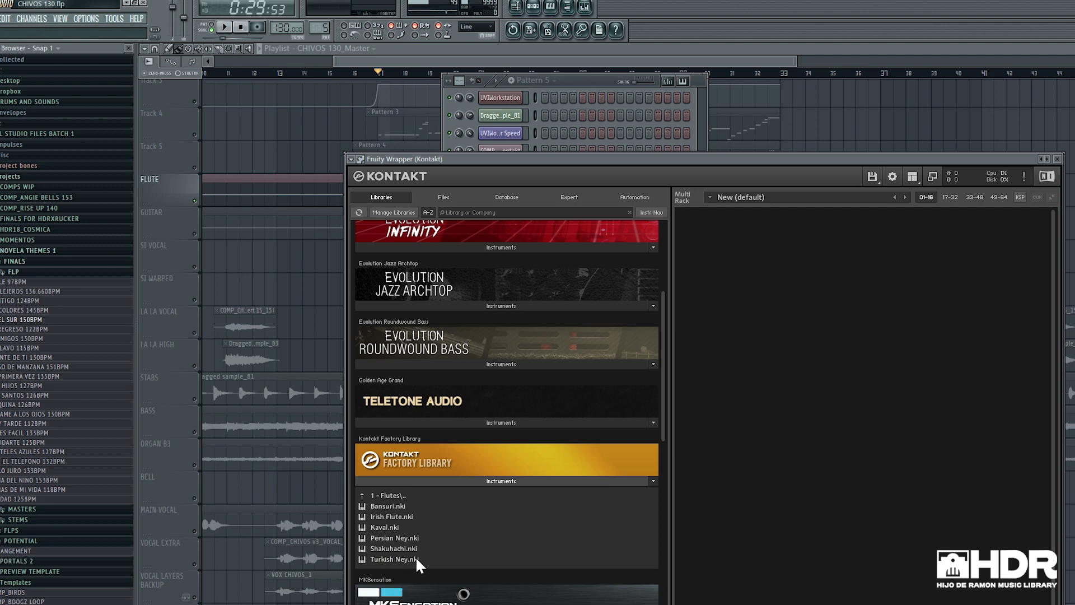
drag(390, 539, 894, 448)
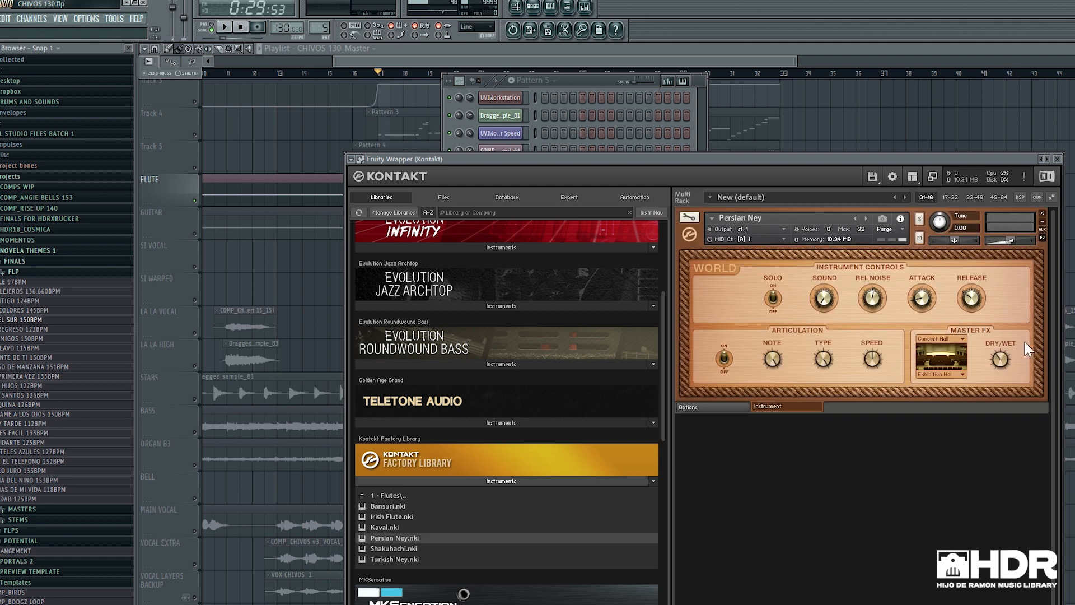
click(1057, 159)
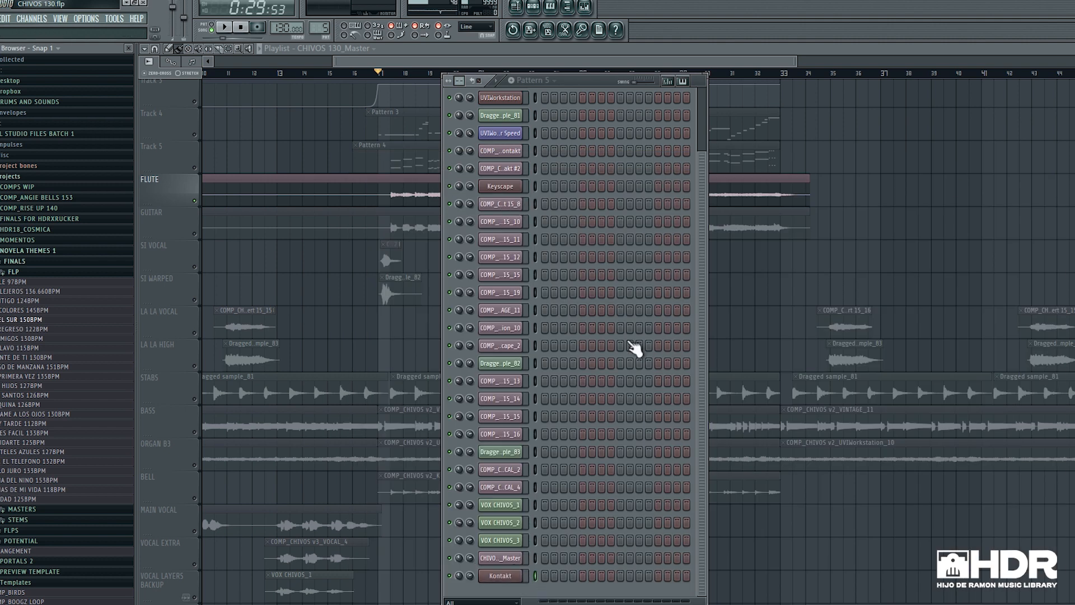
Go back to the playlist and audition the soloed FLUTE track from bar 17
scroll(530, 235, up, 3)
click(400, 63)
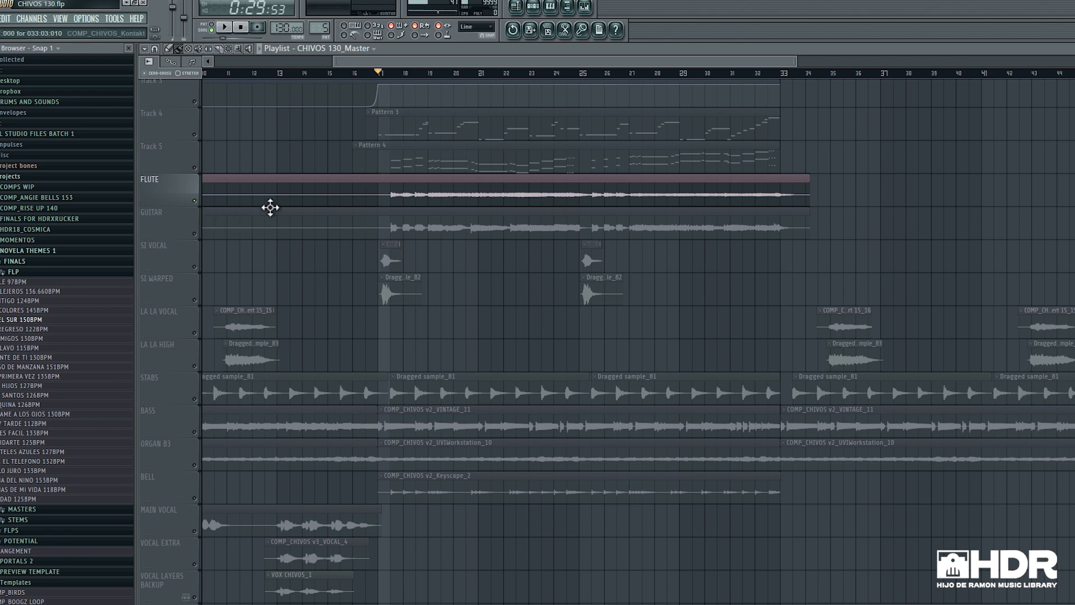
key(space)
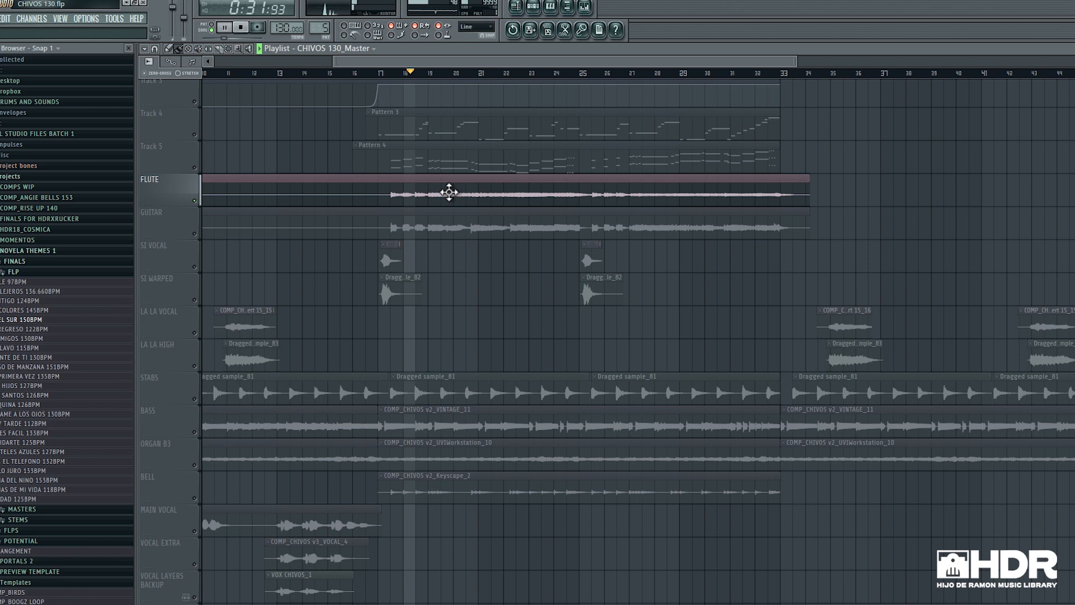
key(space)
Open the FLUTE clip's channel settings and show the effects on its mixer track
click(585, 7)
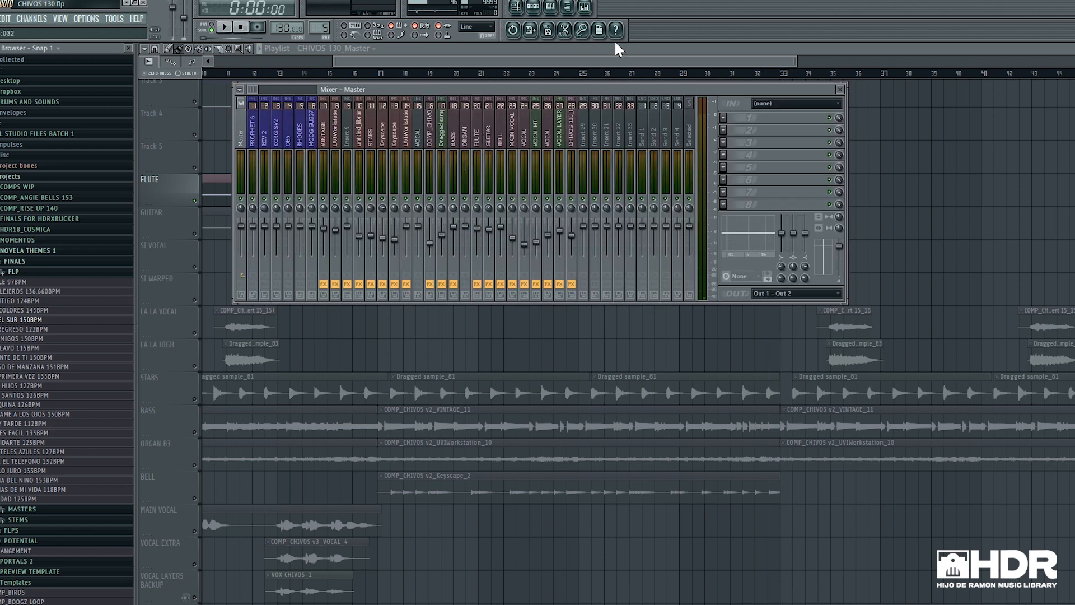
click(650, 53)
double_click(571, 211)
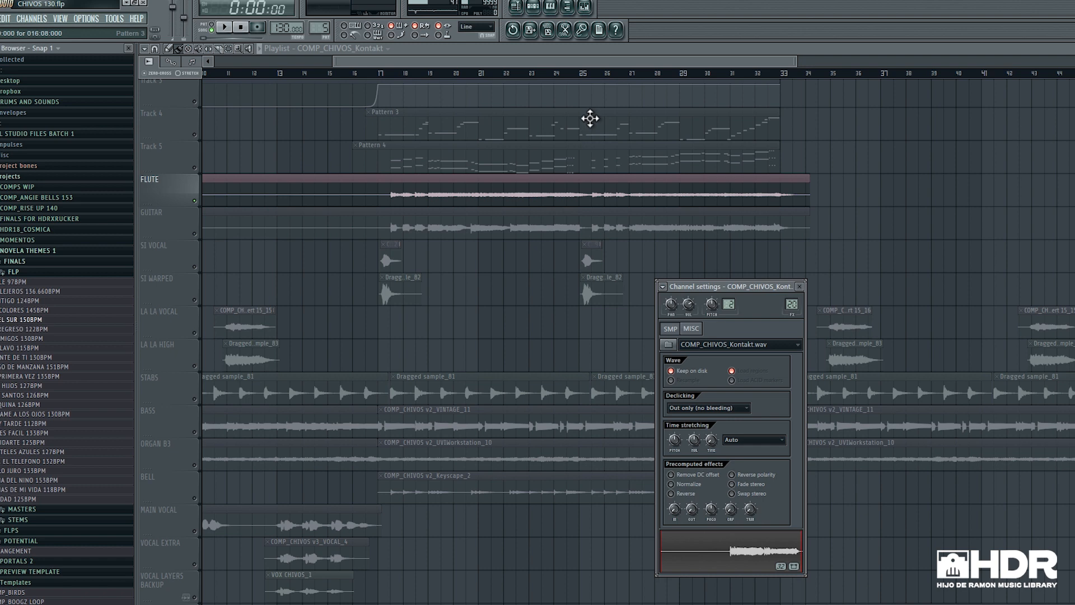
click(585, 6)
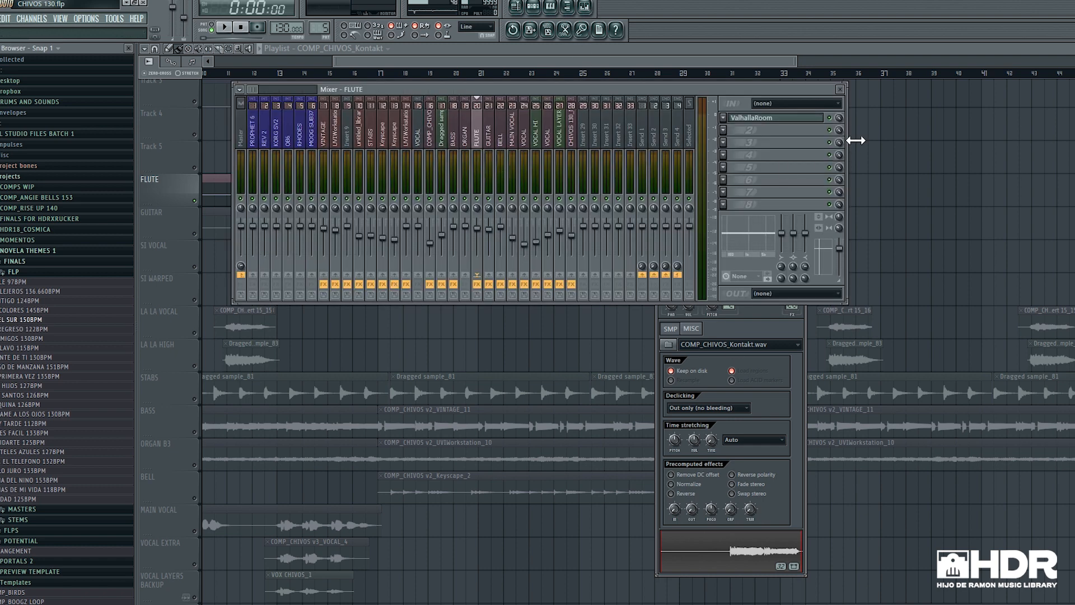
Open the ValhallaRoom reverb on the FLUTE mixer track to show its settings, and leave the mixer
click(818, 119)
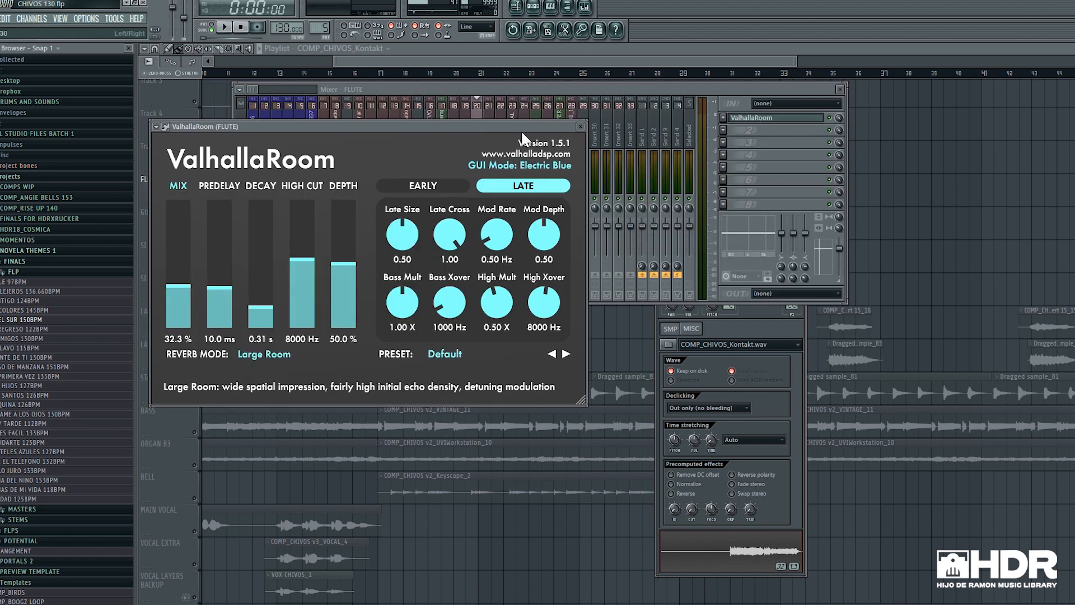
click(615, 45)
click(550, 6)
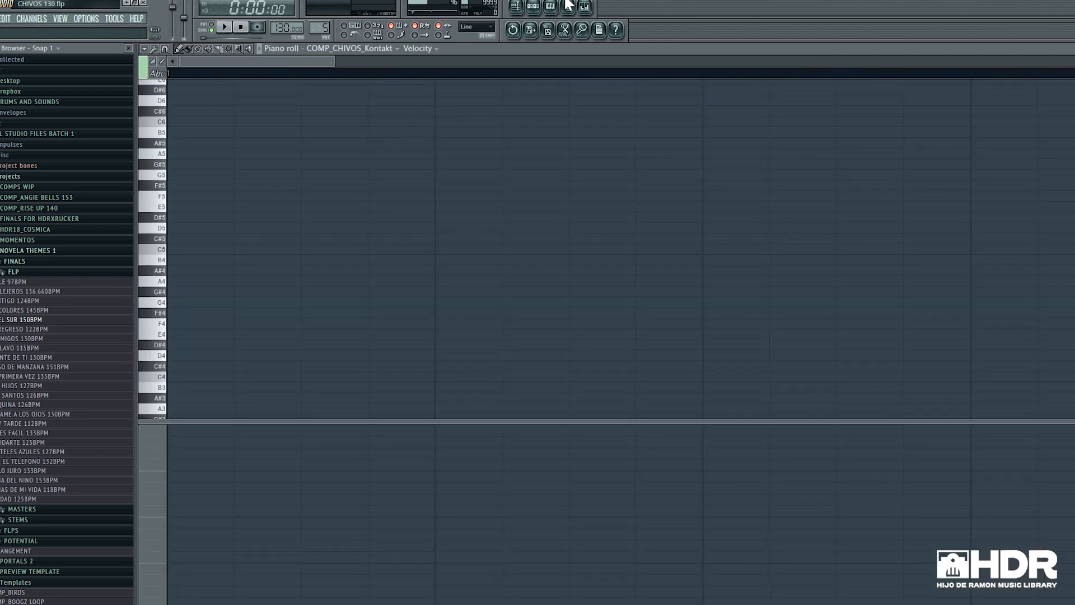
Look through the effects on the mixer tracks from UVIWorkstation to VOCAL
click(584, 7)
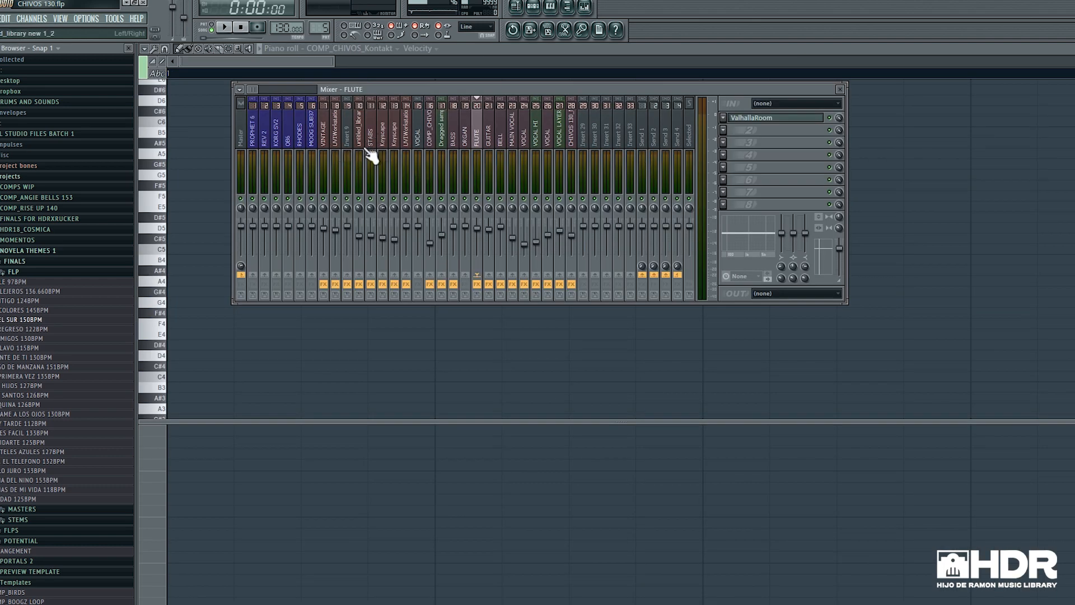
click(336, 147)
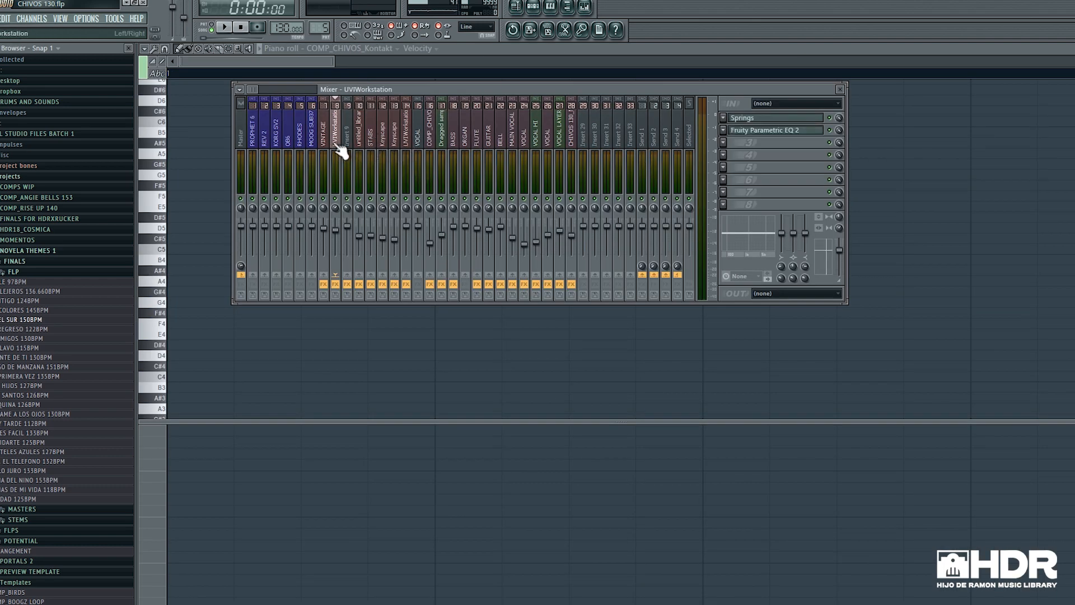
click(395, 147)
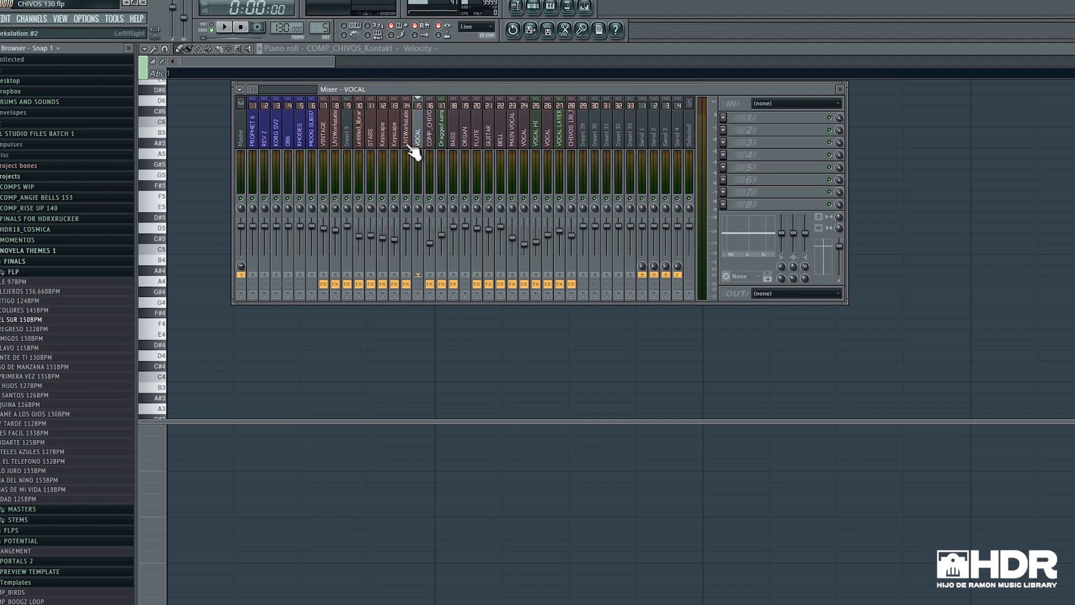
key(Left)
key(Left)
key(Left)
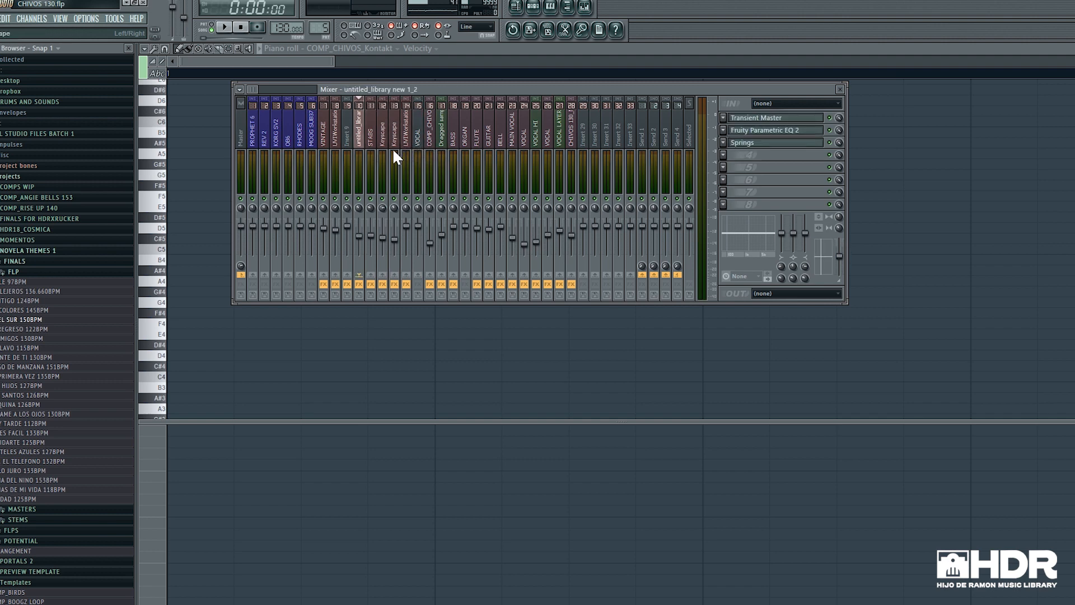
key(Left)
key(Left)
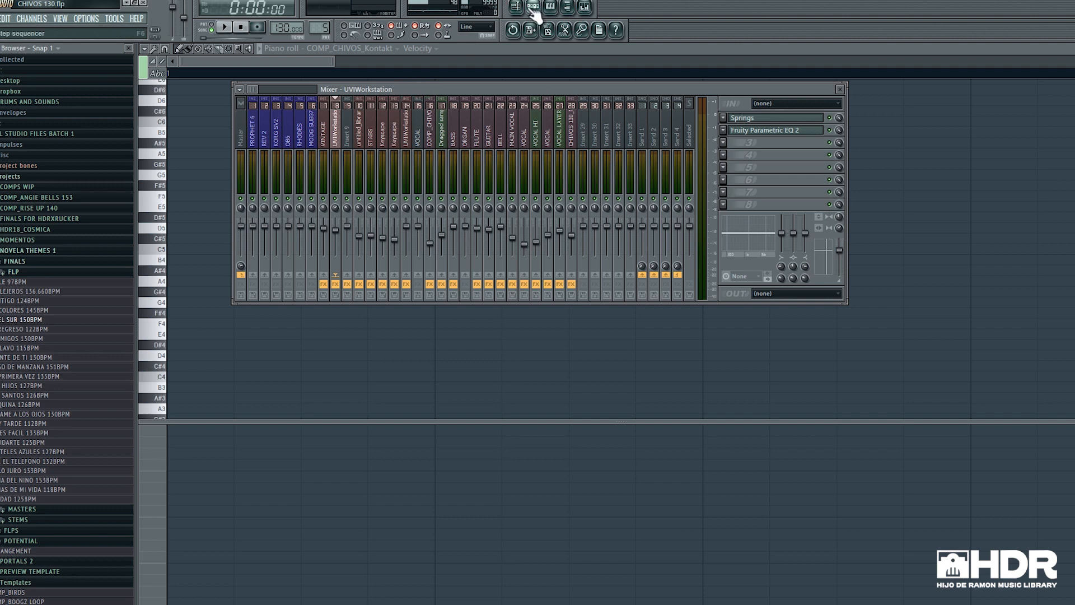
Go back to the playlist, solo the GUITAR track and audition it from bar 17
click(515, 7)
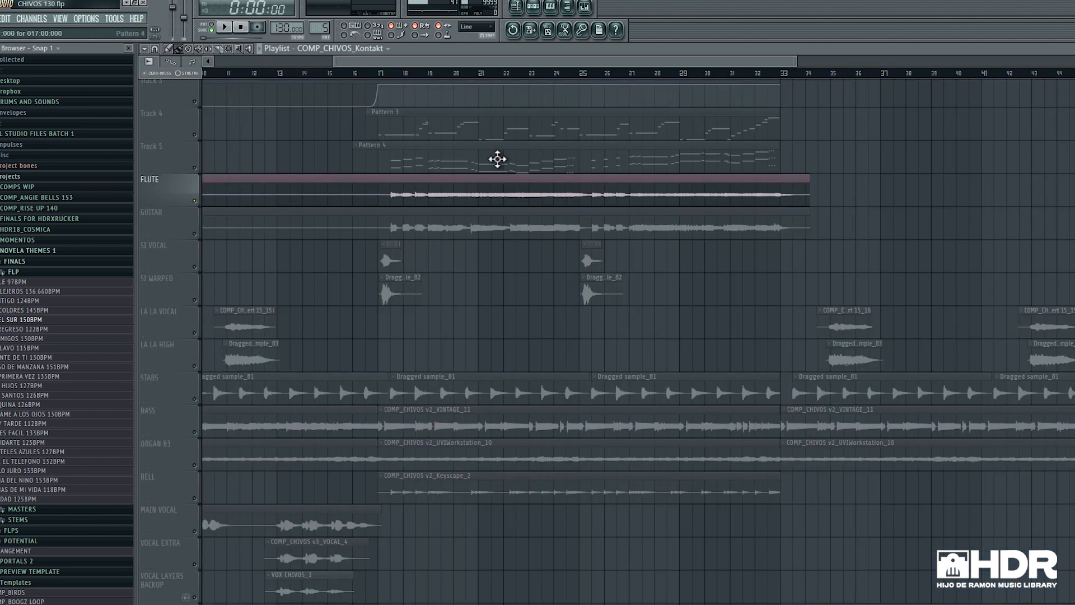
click(200, 238)
click(379, 74)
click(537, 9)
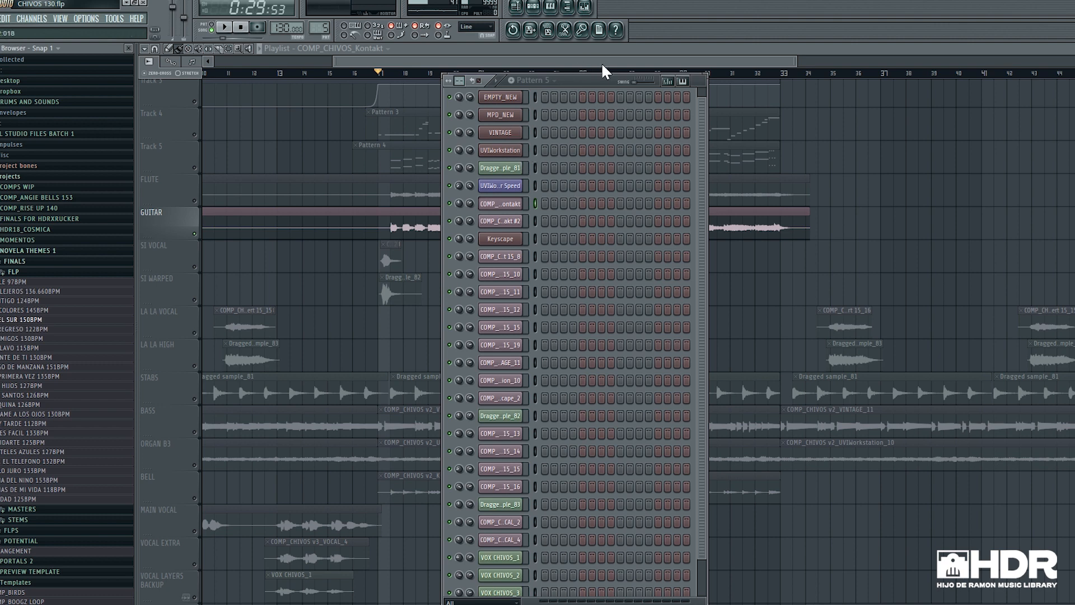
click(588, 8)
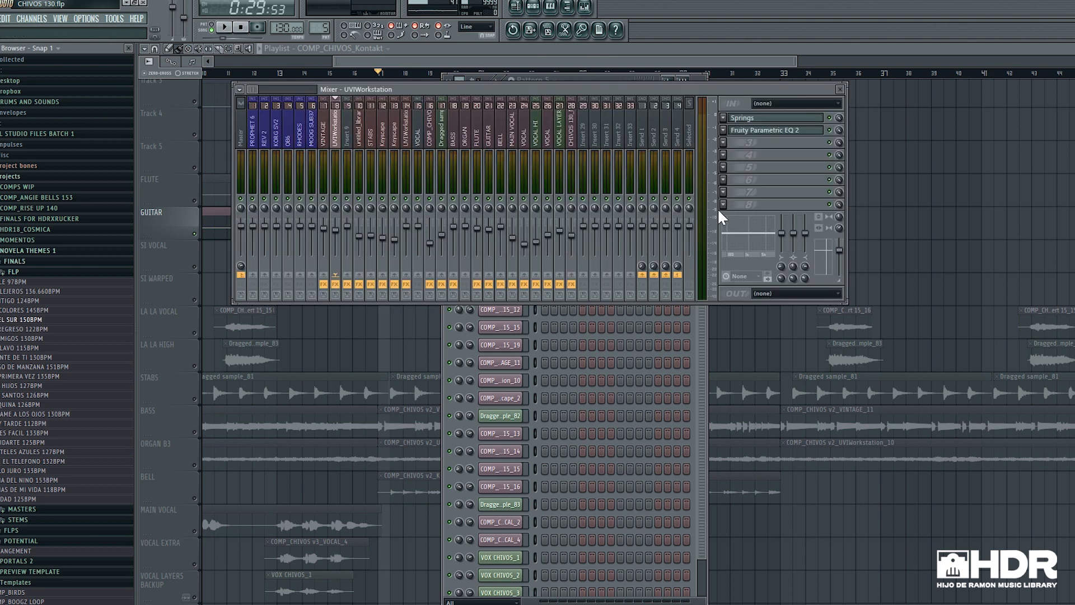
click(509, 52)
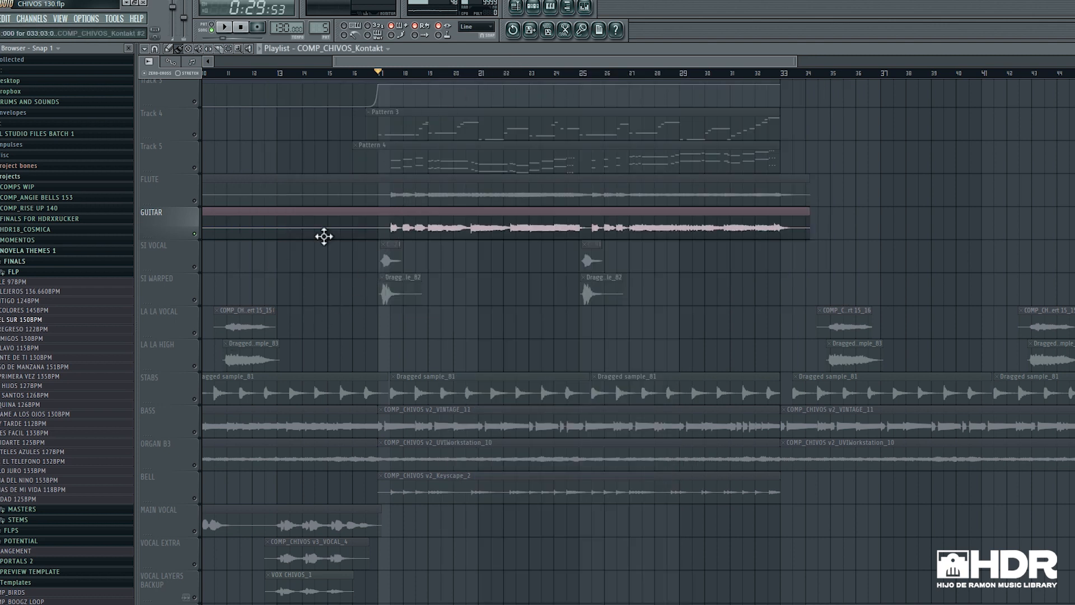
key(space)
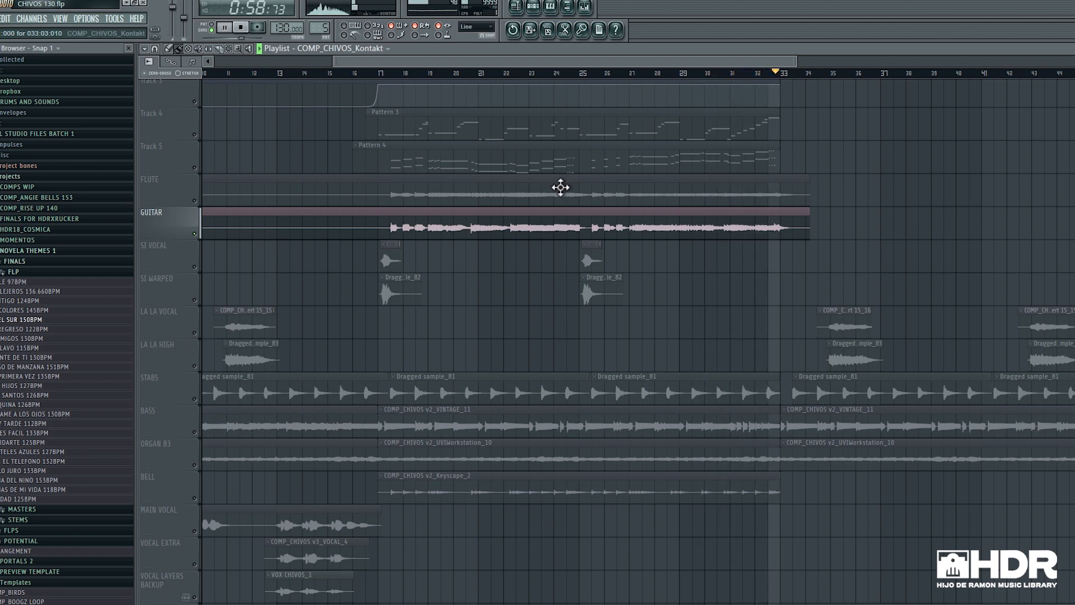
key(space)
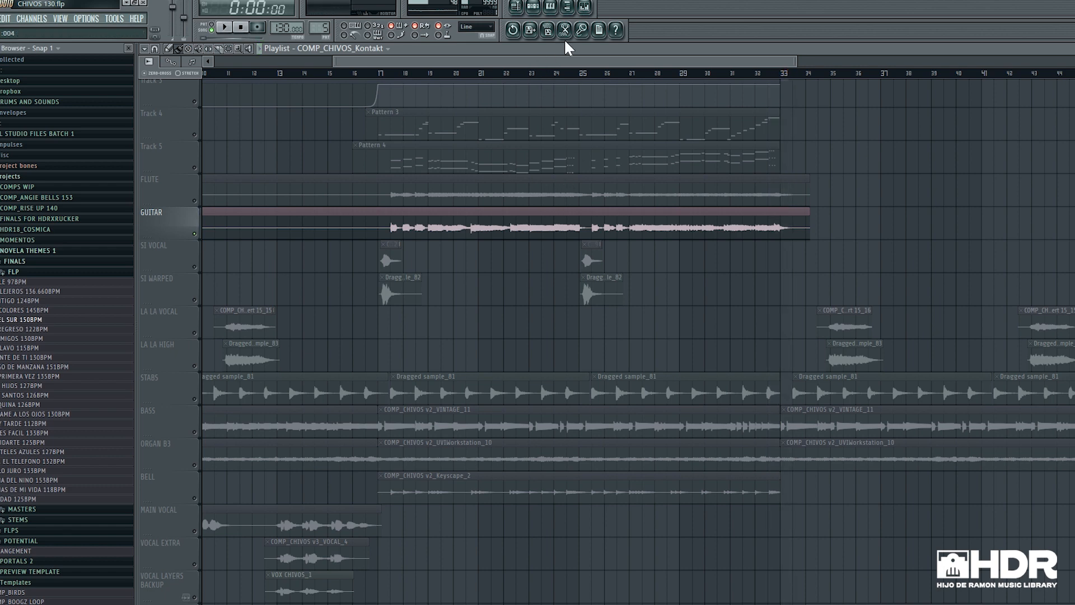
Show the effects on the GUITAR mixer track, opening the Decimort bit crusher, and return to the playlist
click(584, 7)
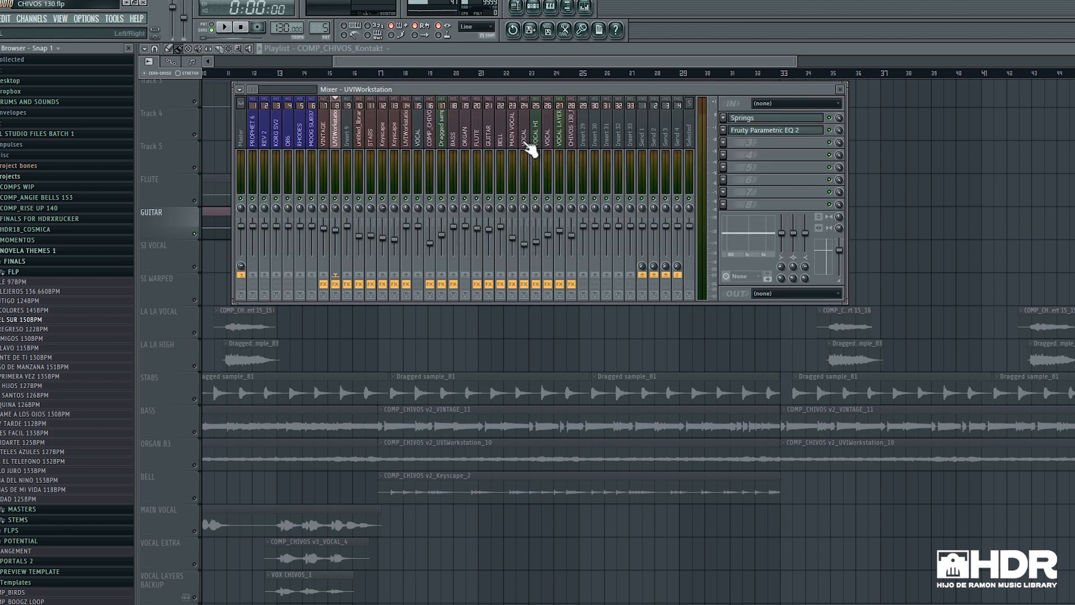
click(504, 147)
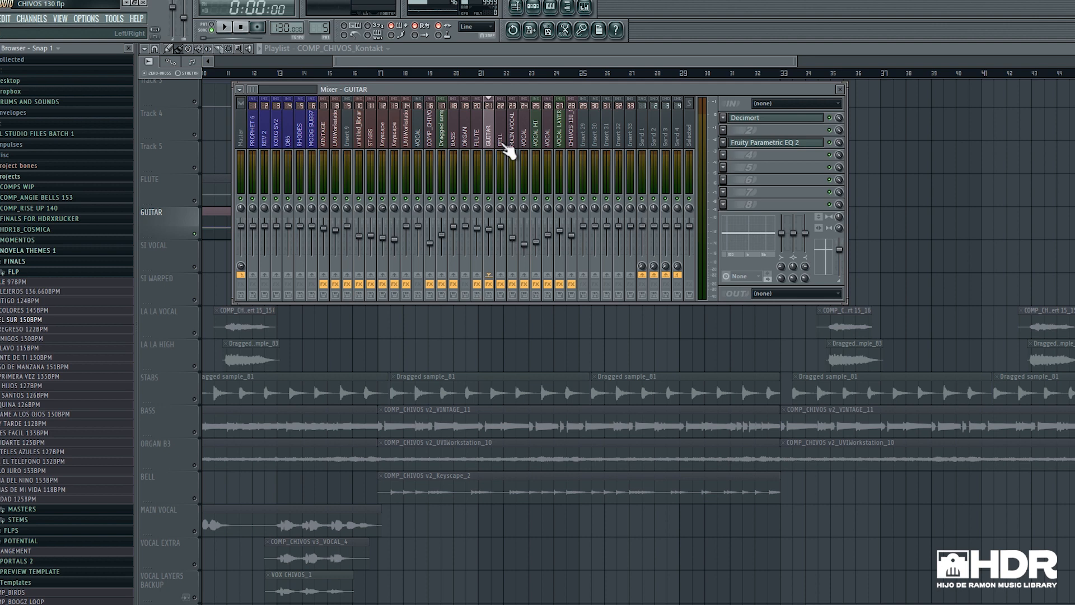
click(758, 122)
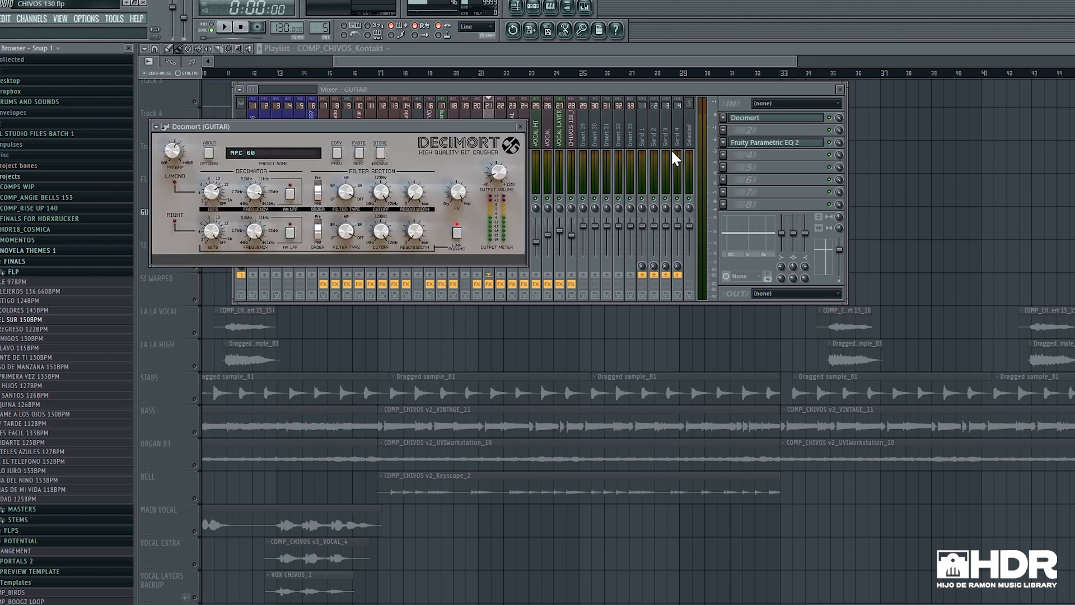
click(510, 66)
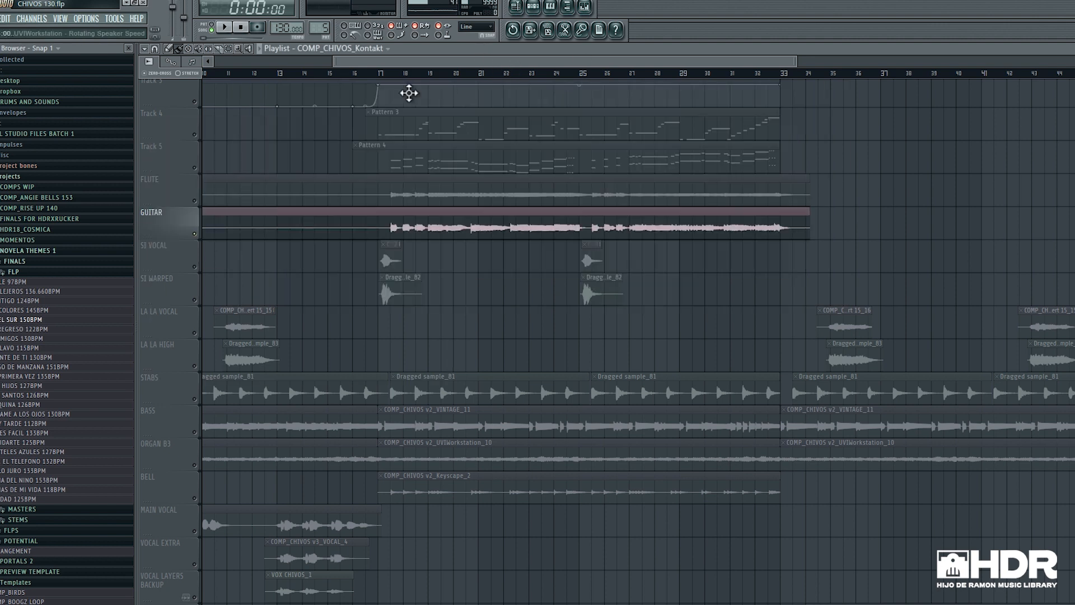
Audition the soloed guitar from bar 17 with its mixer effects in view, and reopen Decimort
click(380, 72)
click(585, 8)
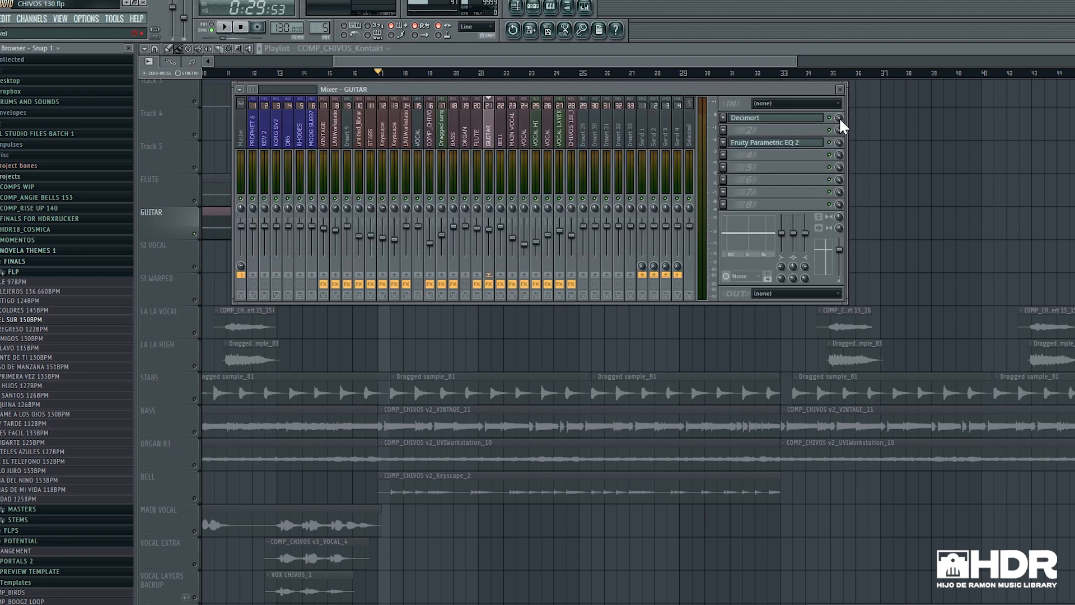
key(space)
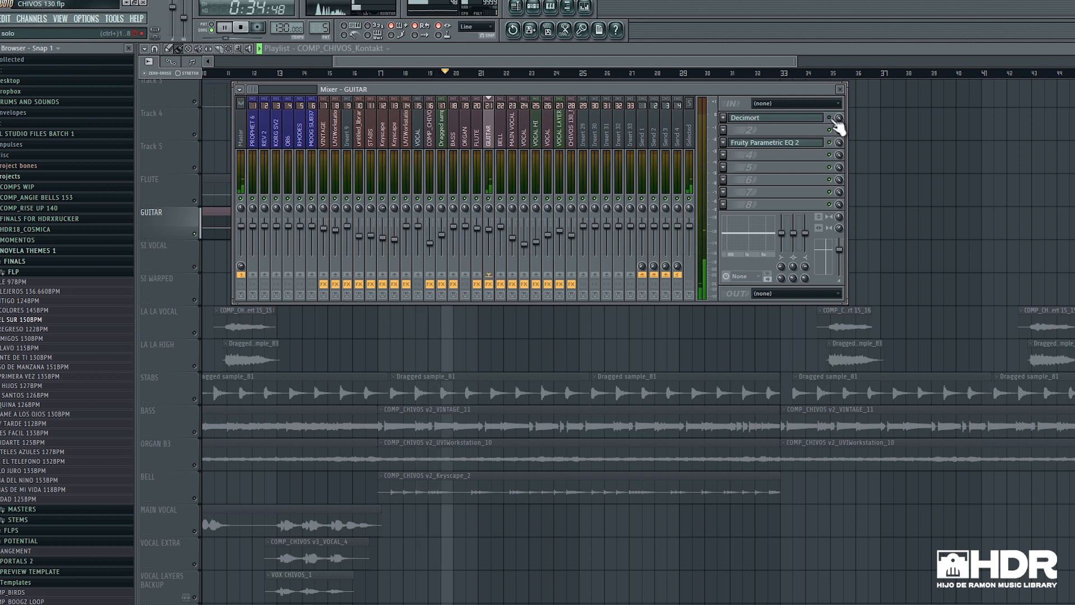
key(space)
click(776, 119)
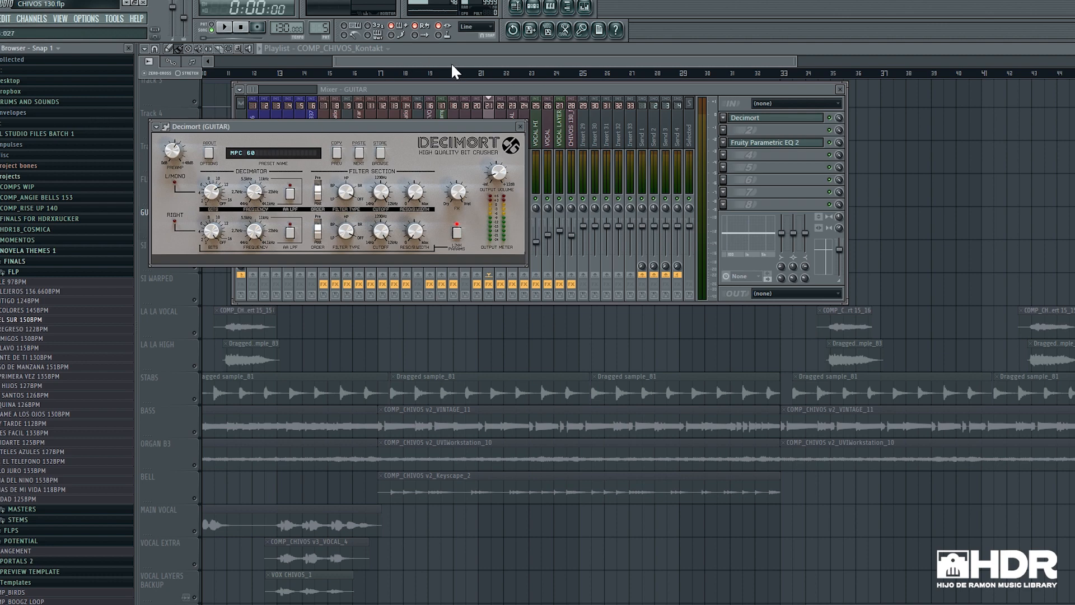
Close the plugin and mixer windows, take the GUITAR track out of solo and play the full mix from bar 17
key(F12)
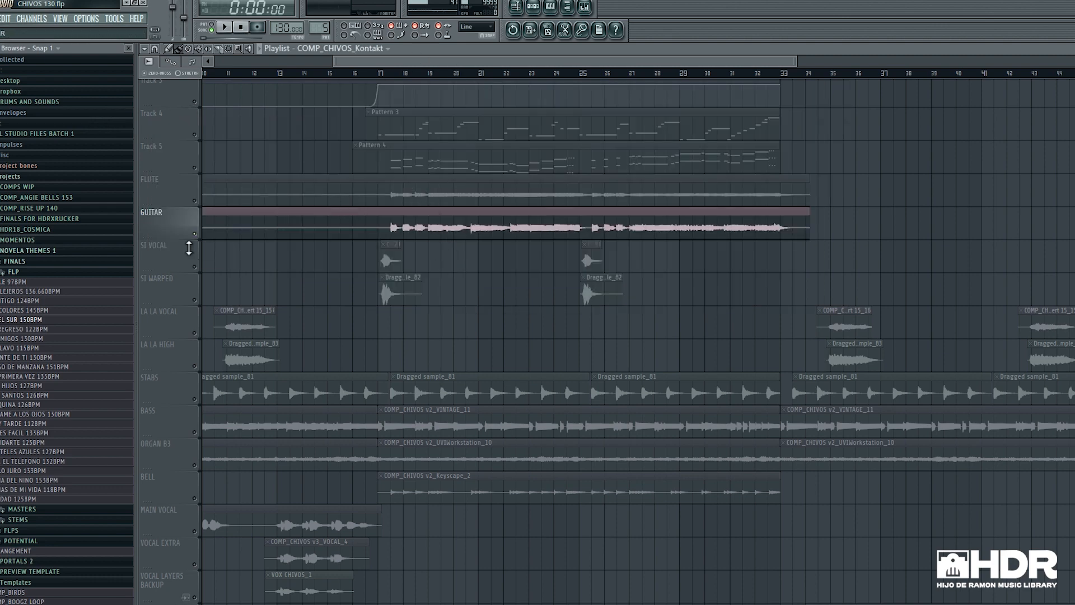
right_click(195, 201)
right_click(195, 201)
scroll(536, 322, down, 5)
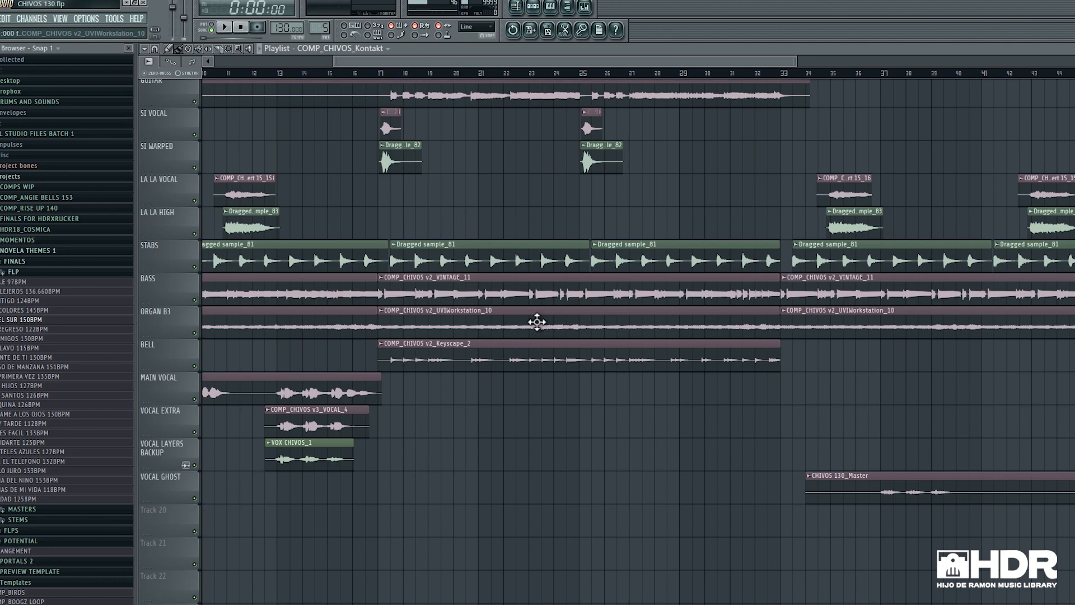
scroll(521, 337, up, 5)
click(384, 73)
key(space)
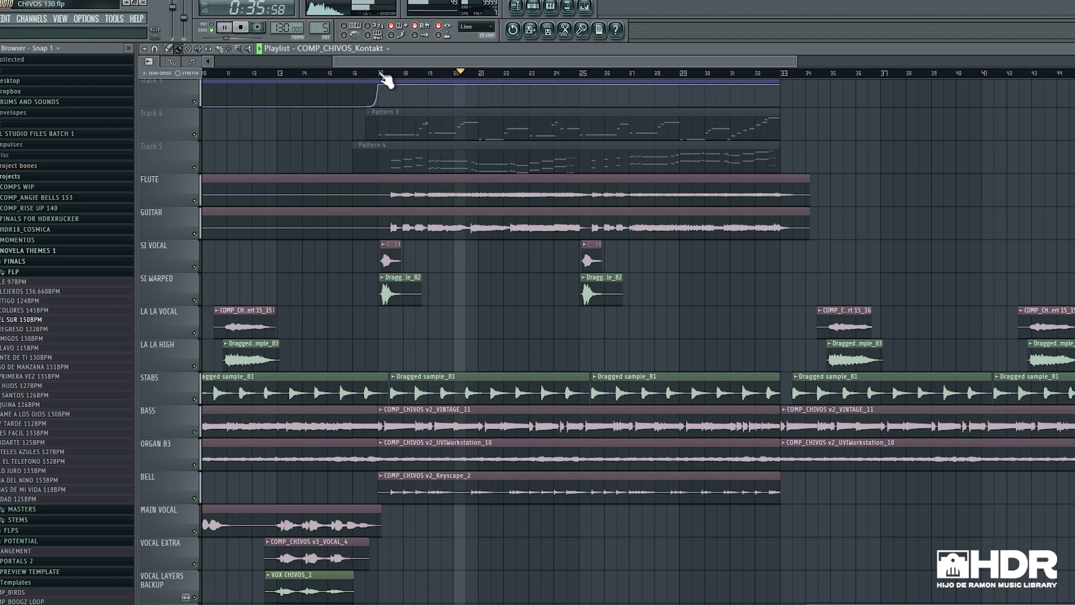
Look over all the tracks of the whole arrangement while the second section plays, and stop playback
scroll(475, 204, up, 2)
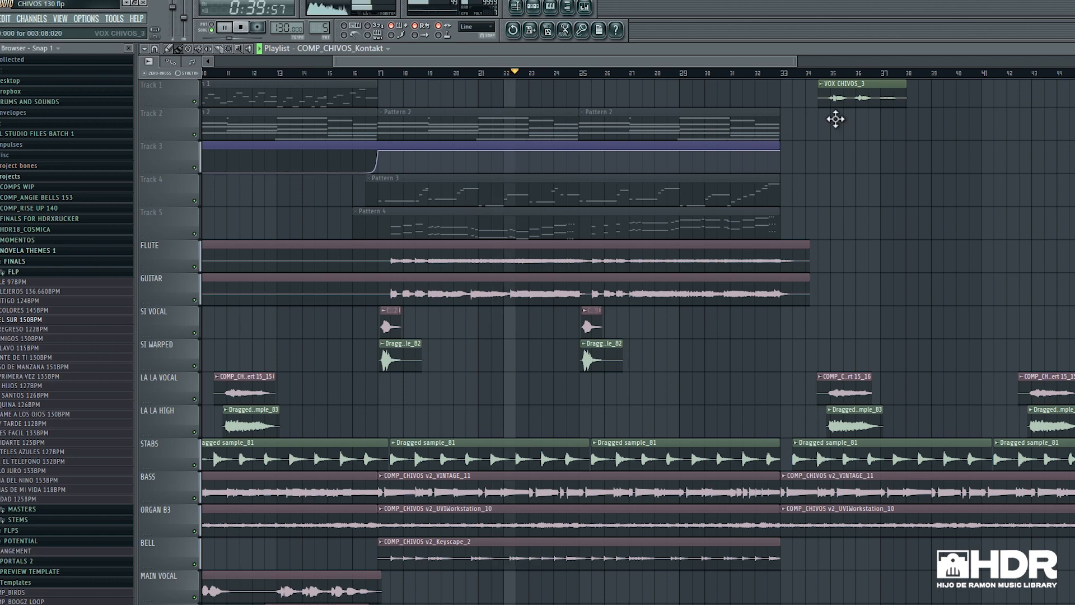
scroll(850, 164, down, 1)
scroll(850, 164, down, 1)
scroll(828, 185, up, 2)
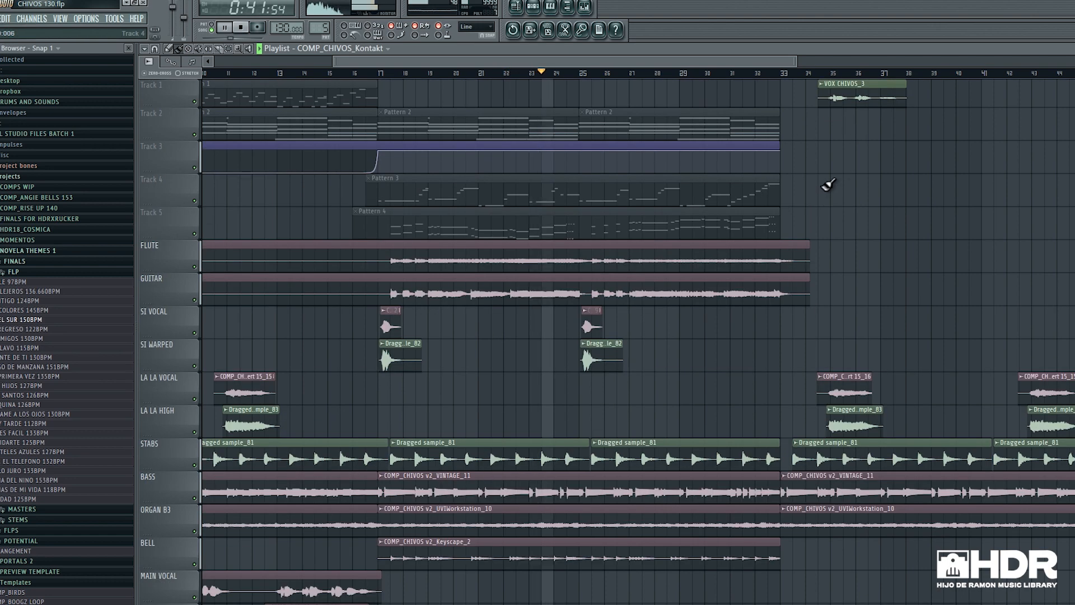
scroll(816, 163, down, 3)
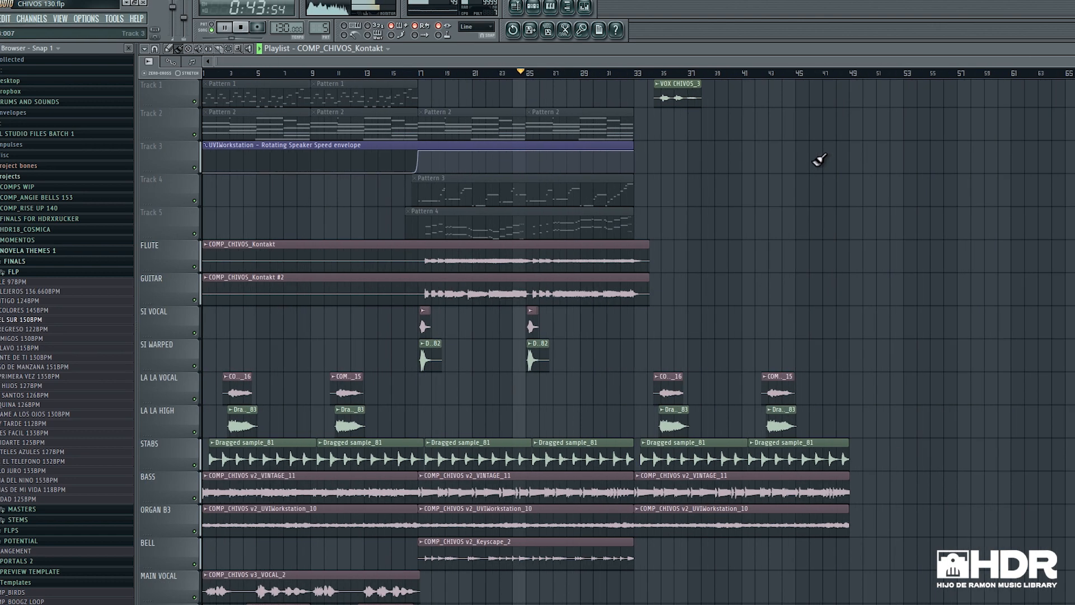
scroll(729, 226, down, 1)
scroll(728, 227, down, 3)
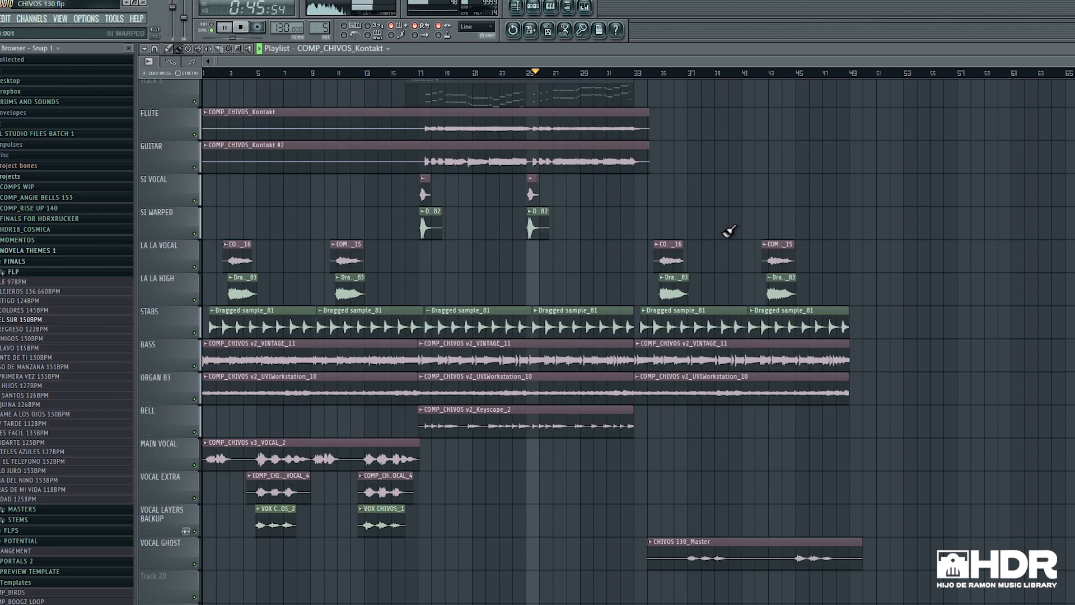
scroll(758, 117, up, 4)
scroll(677, 122, down, 4)
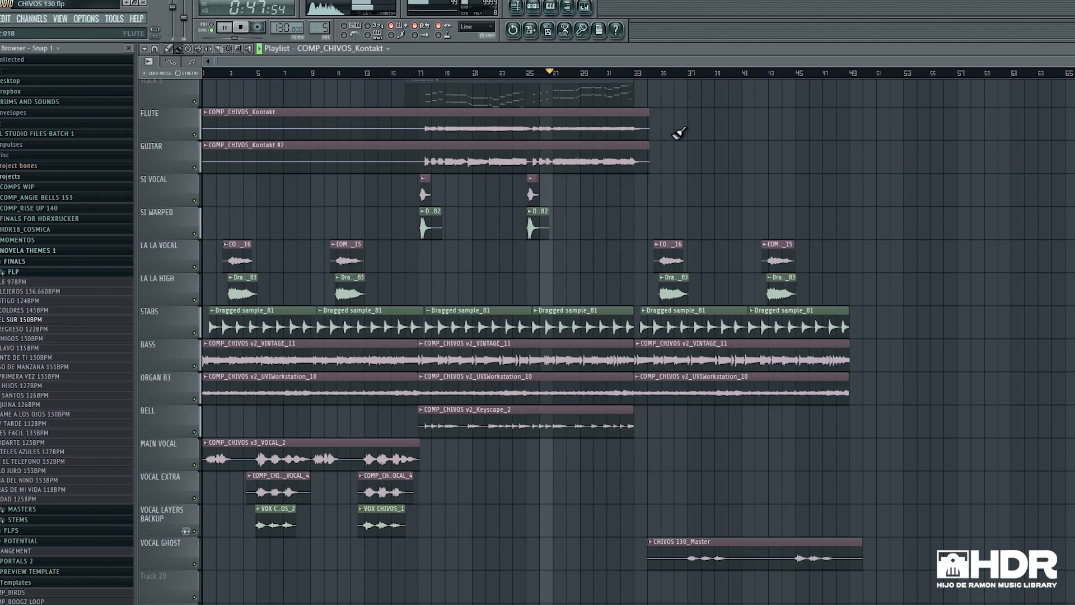
scroll(679, 132, up, 4)
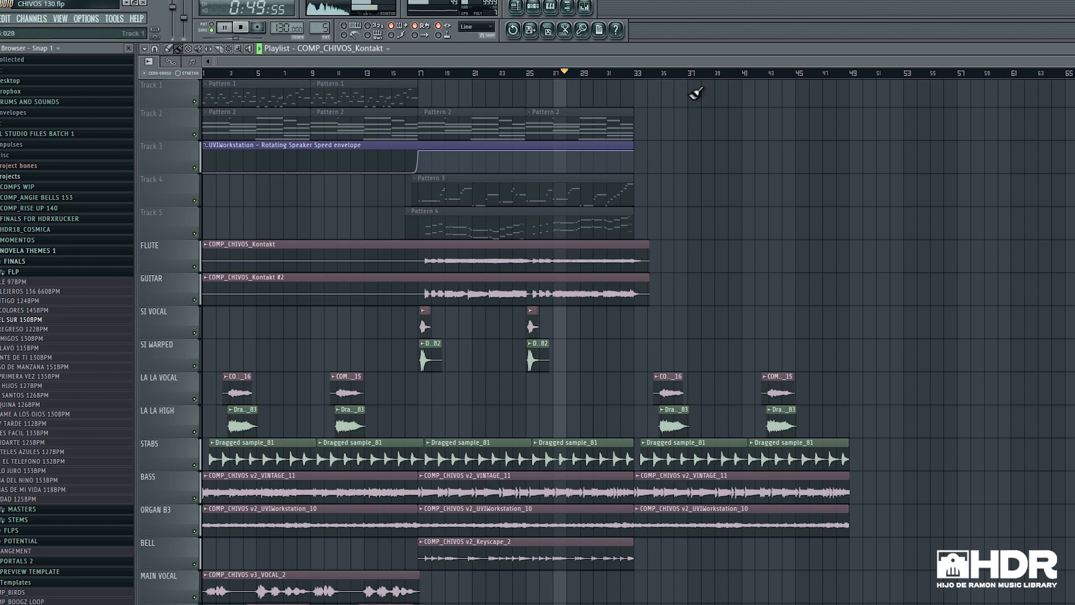
scroll(697, 99, down, 3)
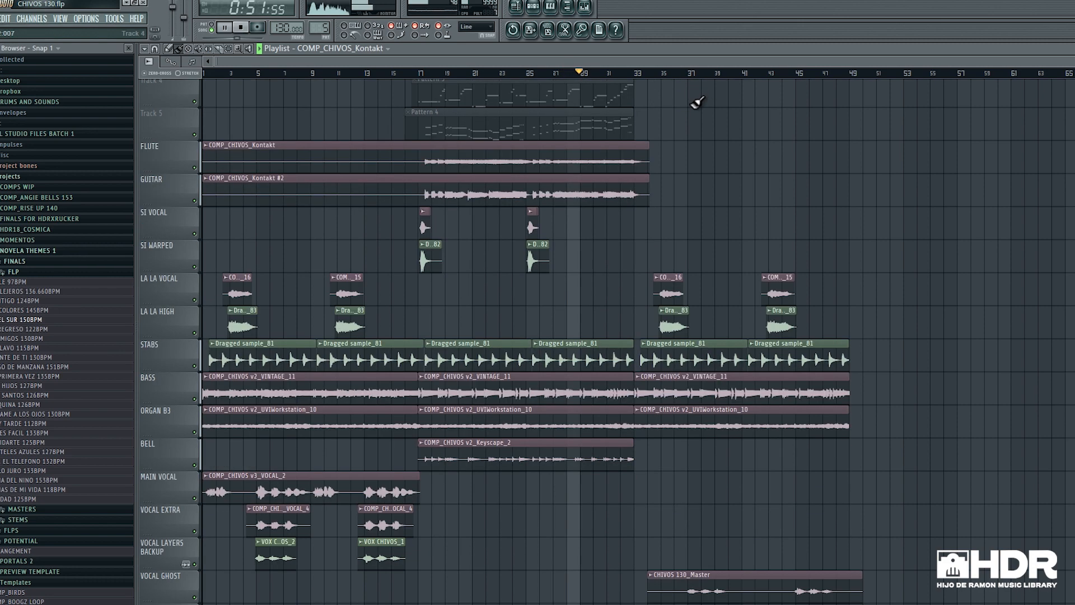
scroll(697, 101, down, 4)
scroll(657, 272, up, 7)
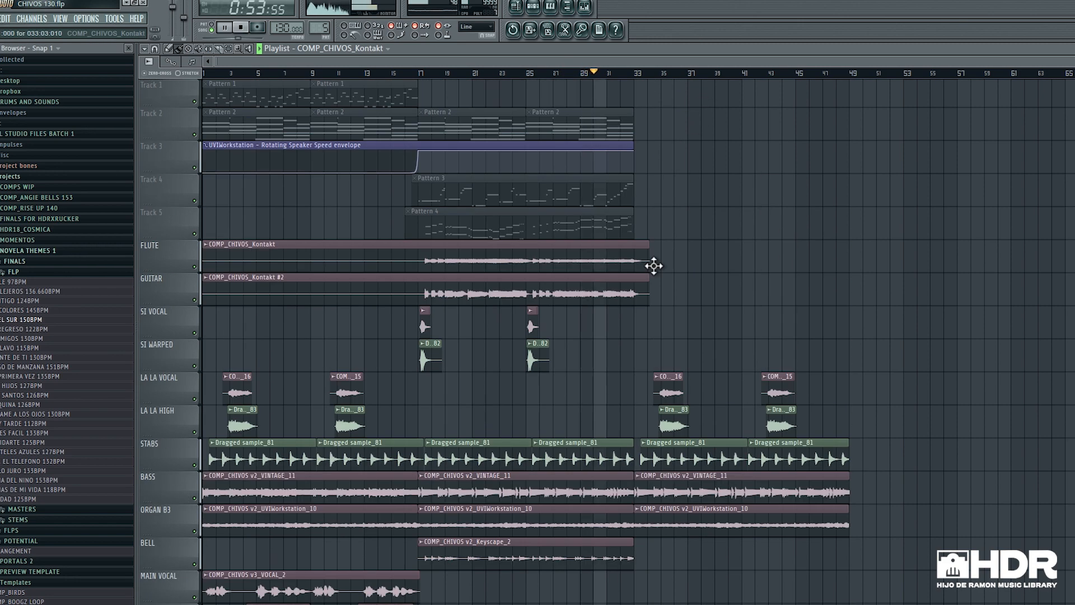
scroll(653, 266, down, 4)
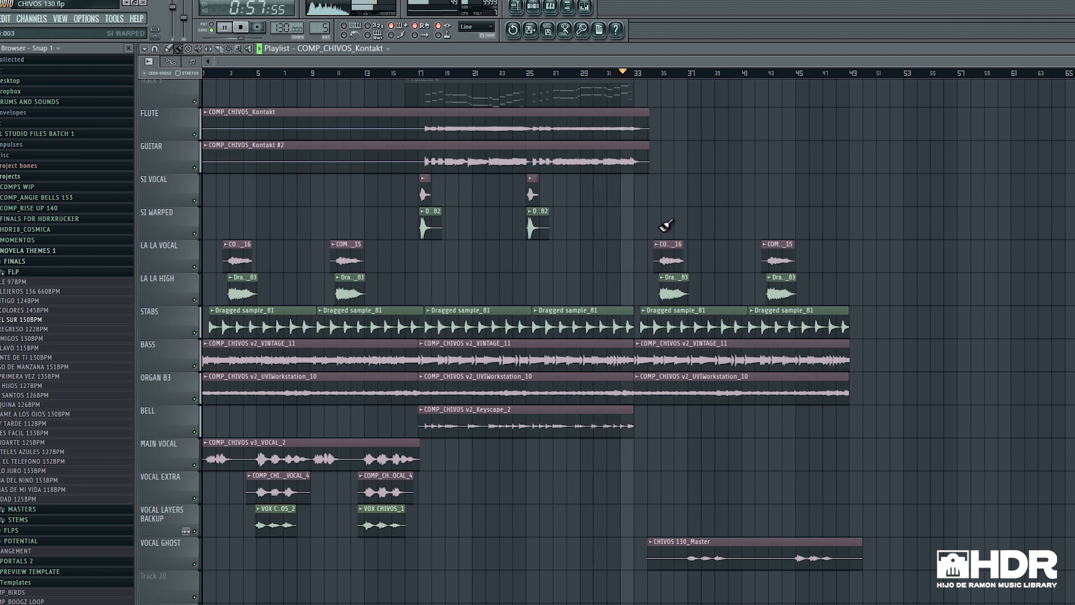
key(space)
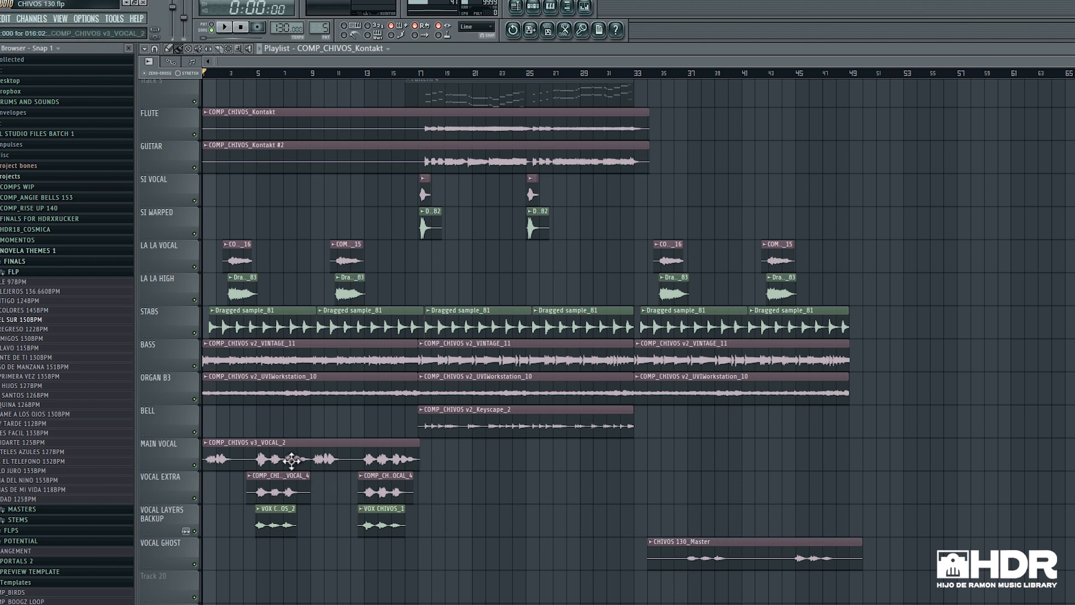
Play the full mix from bar 33 to audition the third section
click(636, 75)
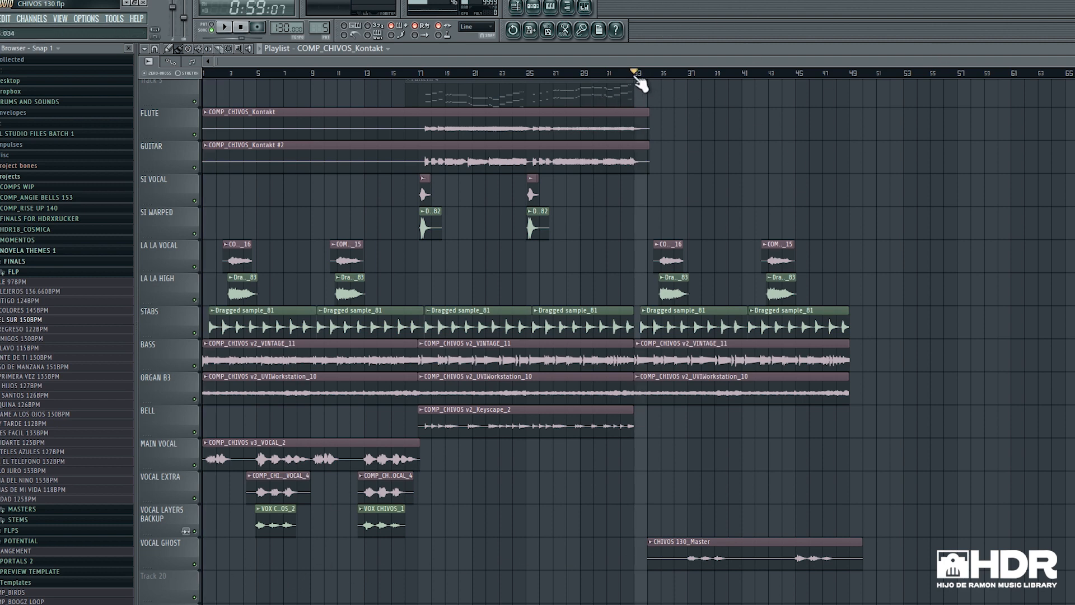
key(space)
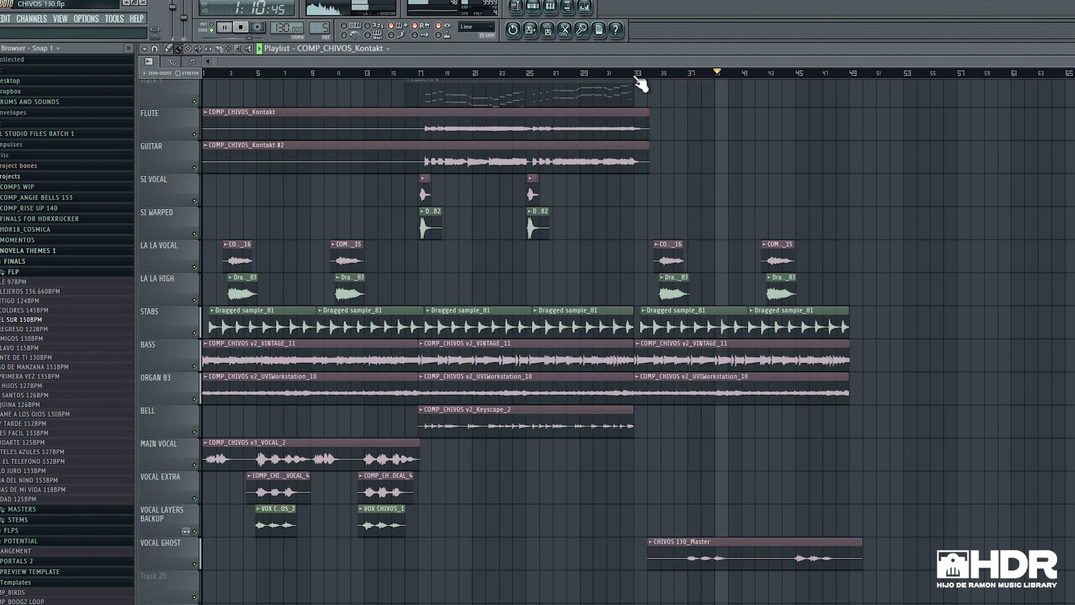
Stop playback, audition the VOCAL GHOST track in solo from about bar 36, and bring all tracks back into the mix
key(space)
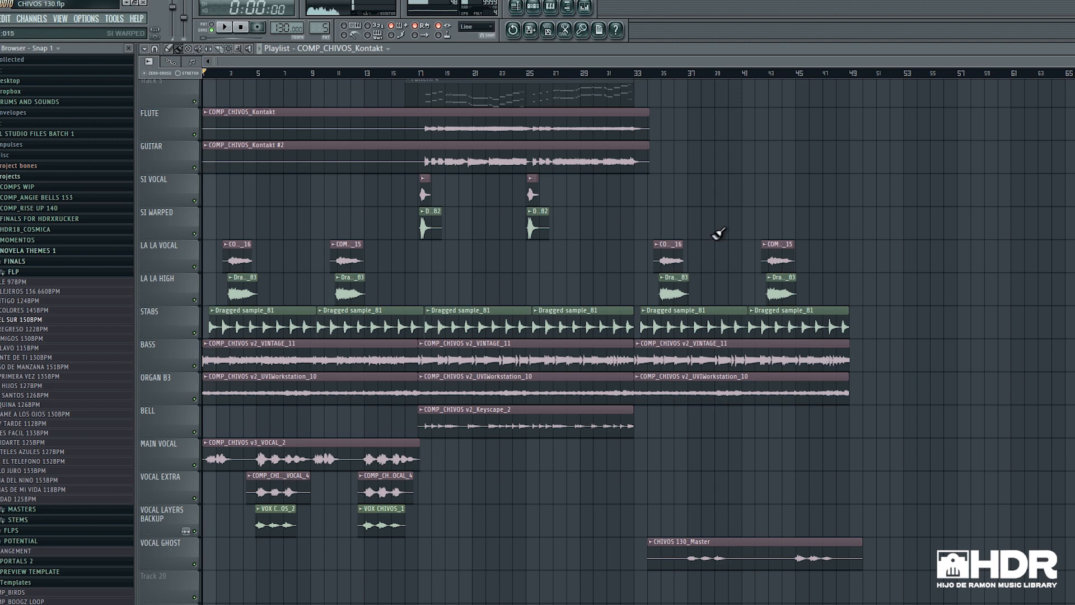
right_click(195, 564)
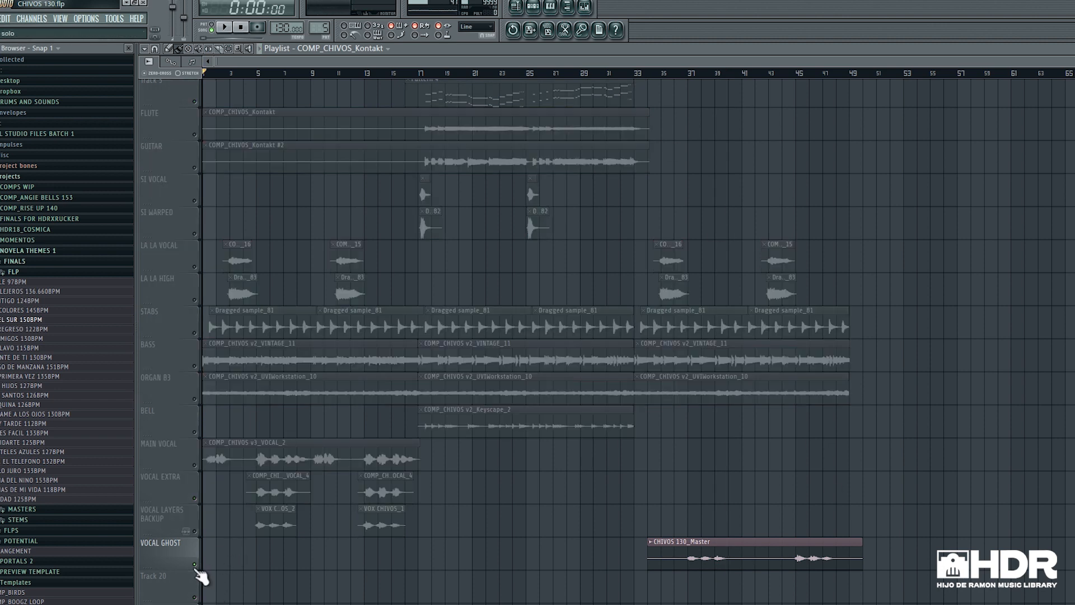
click(689, 73)
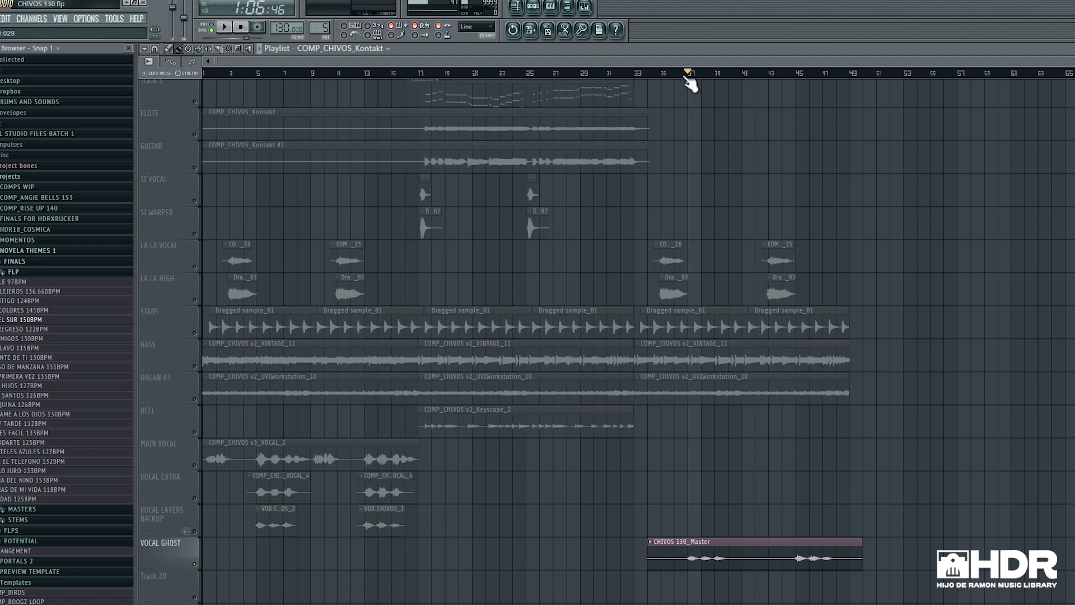
click(682, 73)
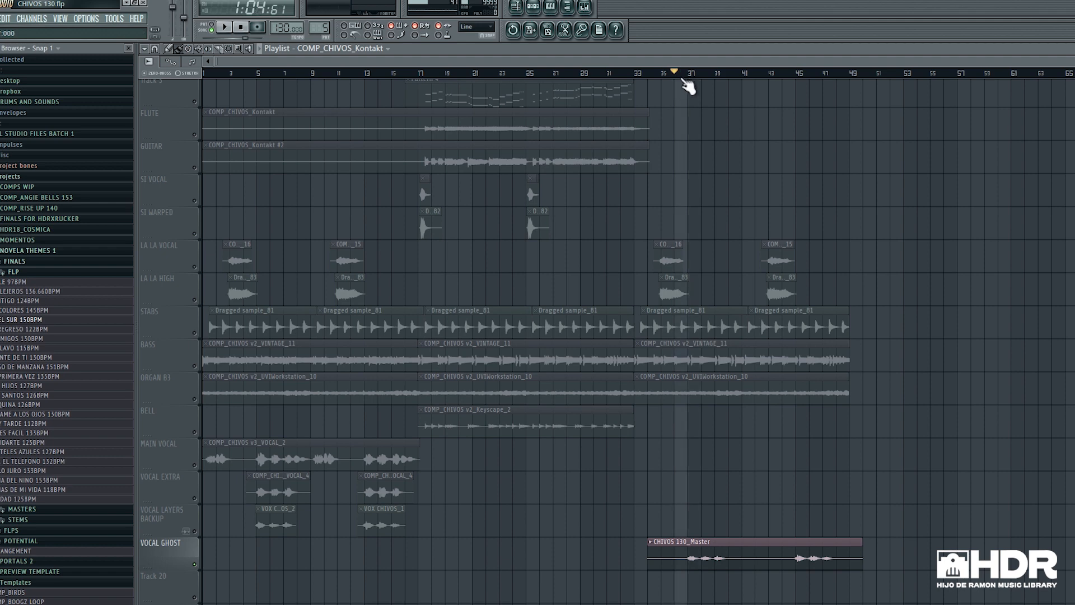
key(space)
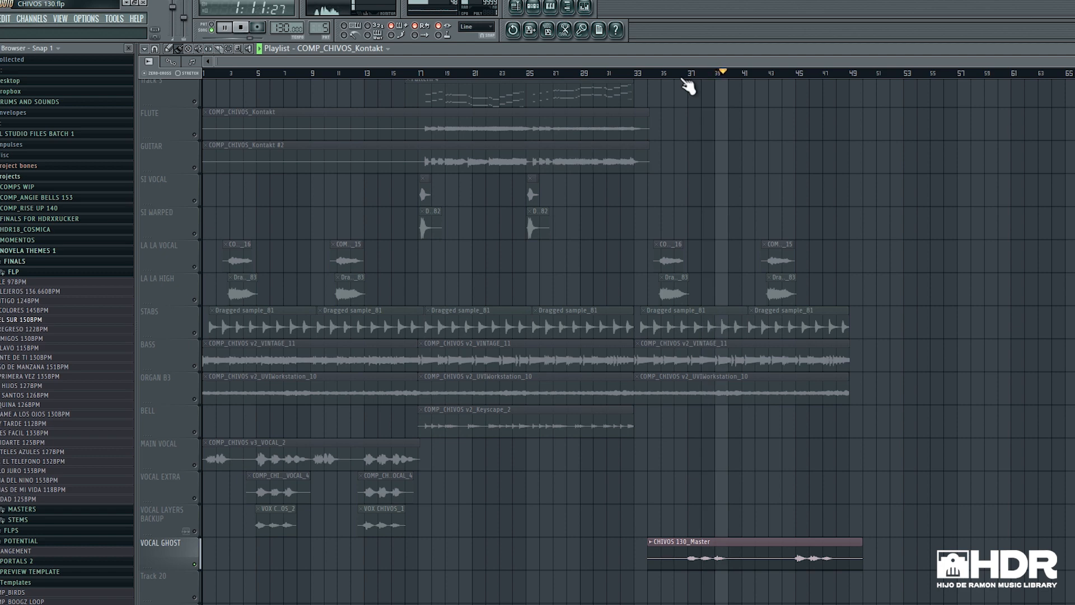
key(space)
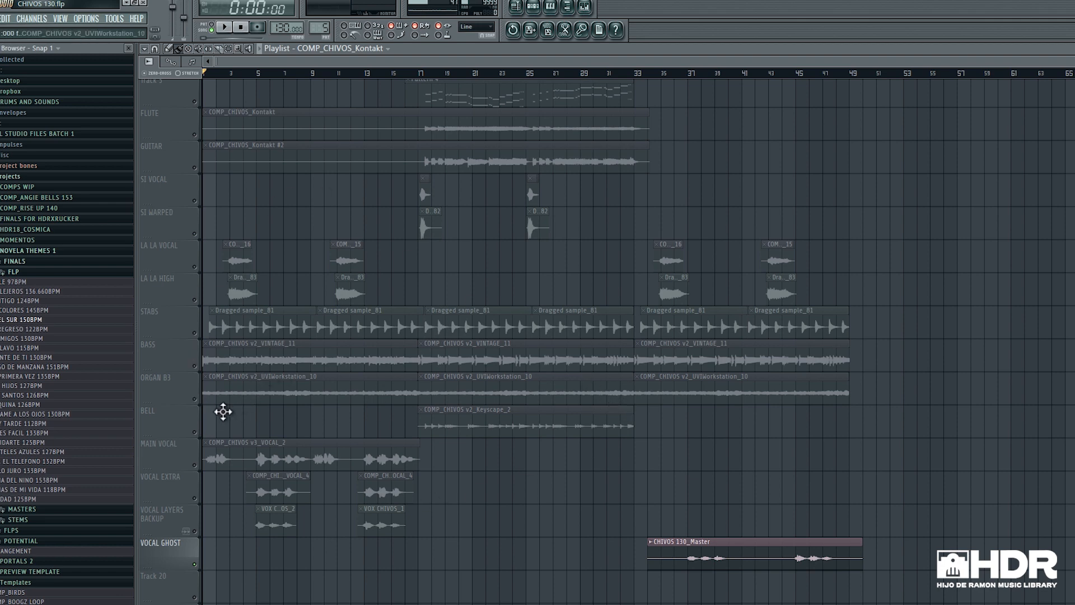
right_click(194, 400)
Slice the FLUTE and GUITAR clips just before bar 17 and delete their silent opening parts
scroll(659, 290, up, 4)
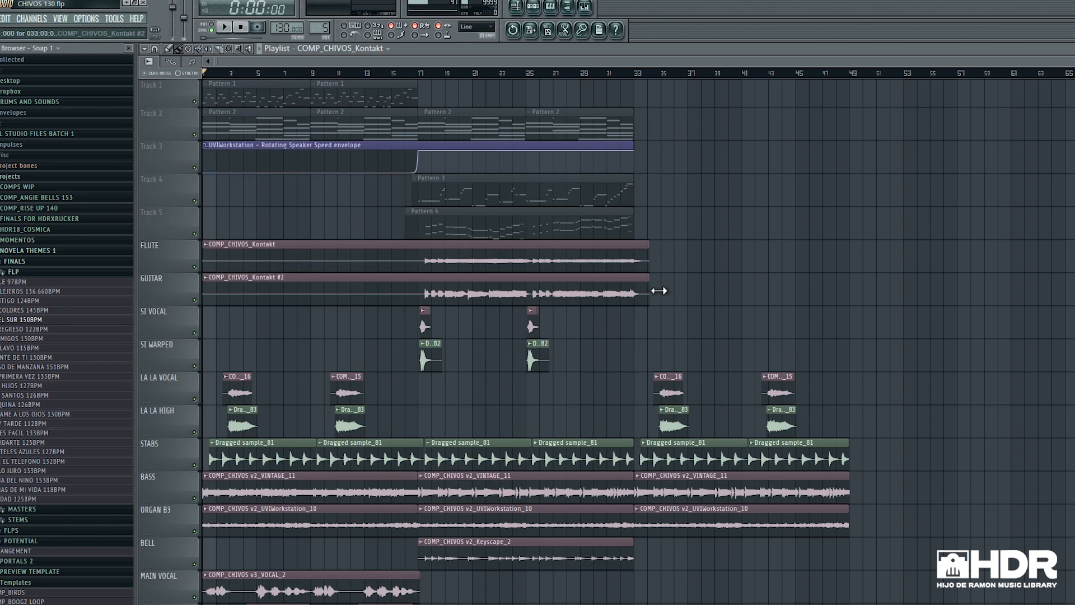
scroll(655, 325, down, 5)
scroll(649, 363, up, 5)
scroll(645, 356, down, 6)
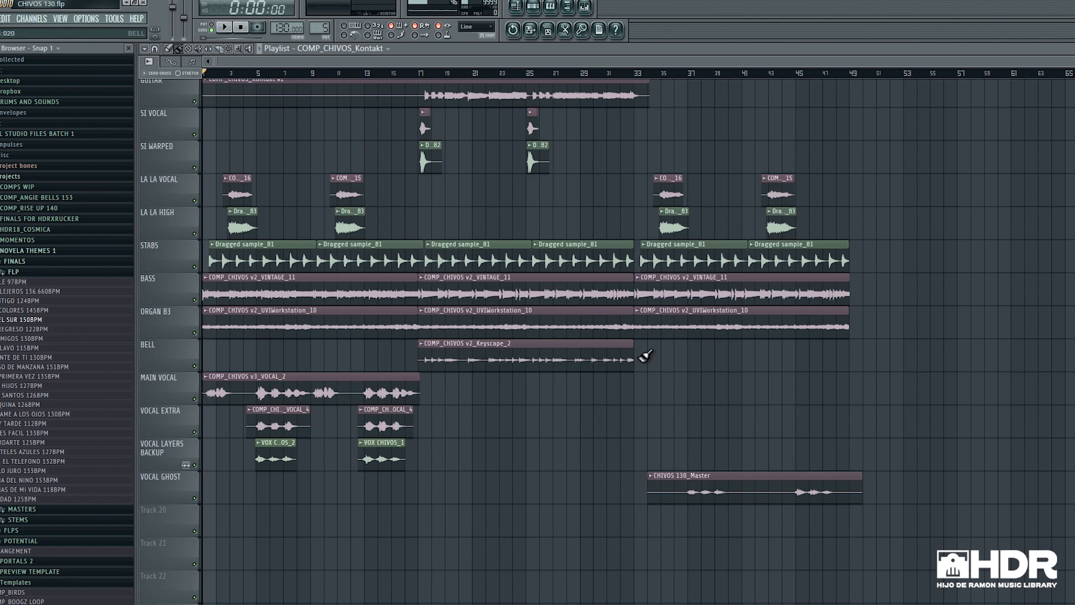
scroll(644, 359, up, 1)
scroll(650, 375, up, 3)
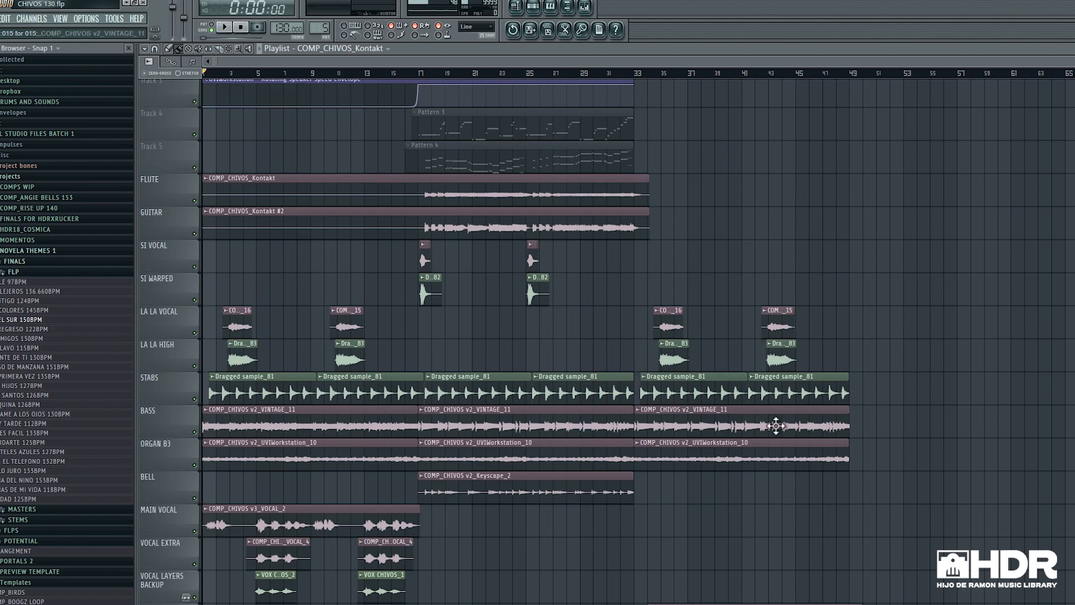
click(220, 51)
drag(412, 171, 415, 243)
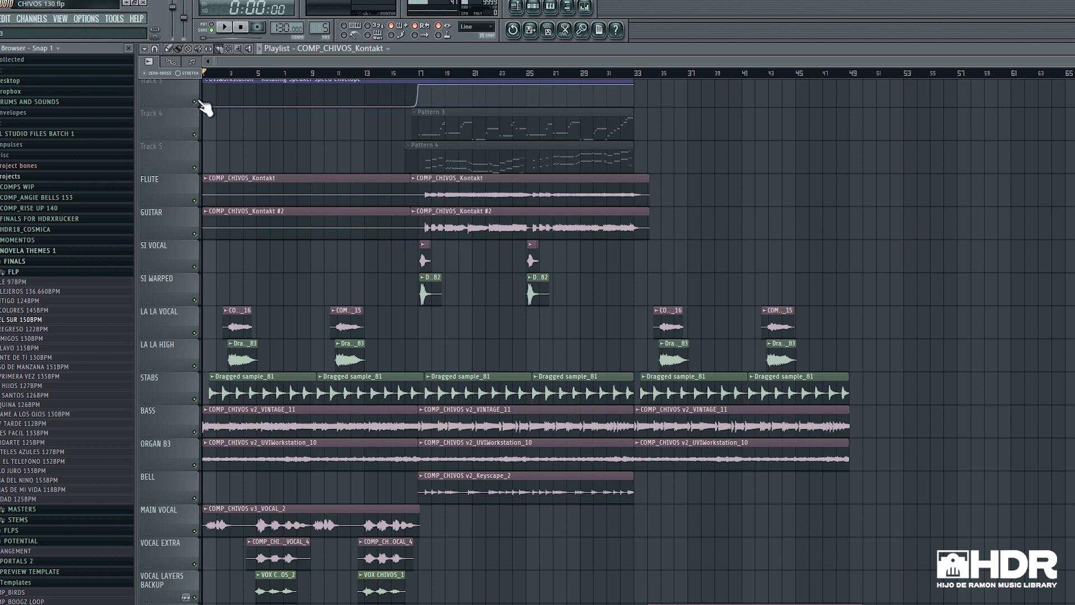
click(169, 51)
right_click(350, 179)
right_click(356, 215)
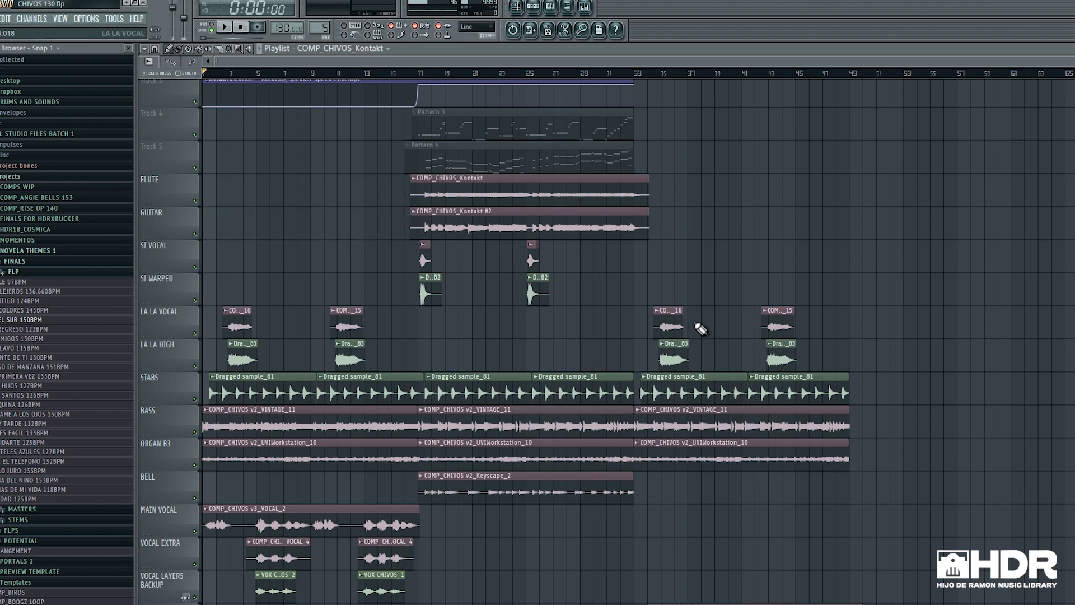
scroll(552, 408, down, 4)
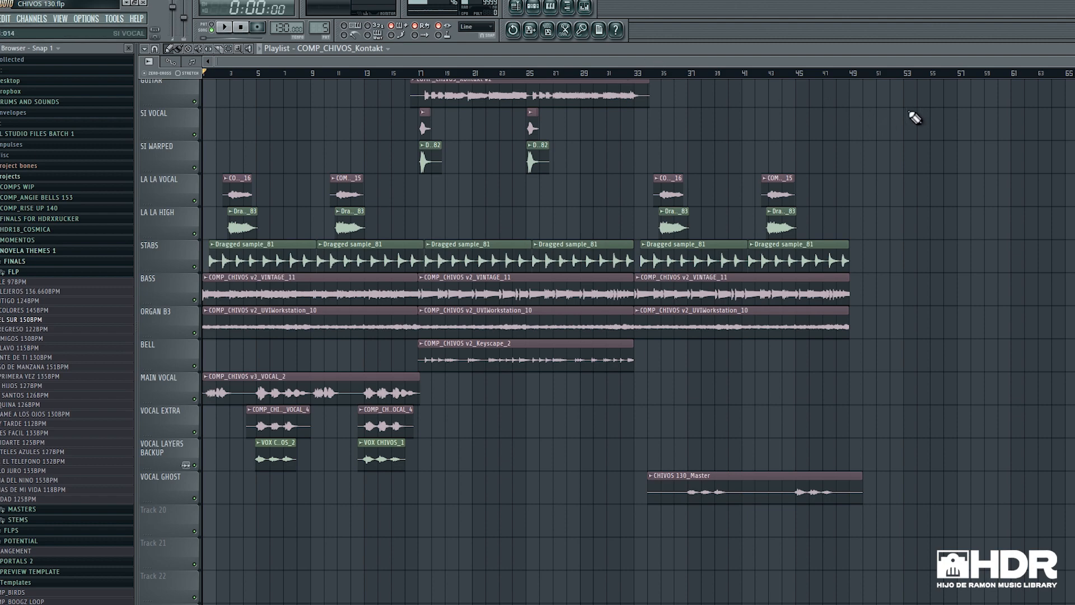
scroll(914, 112, up, 3)
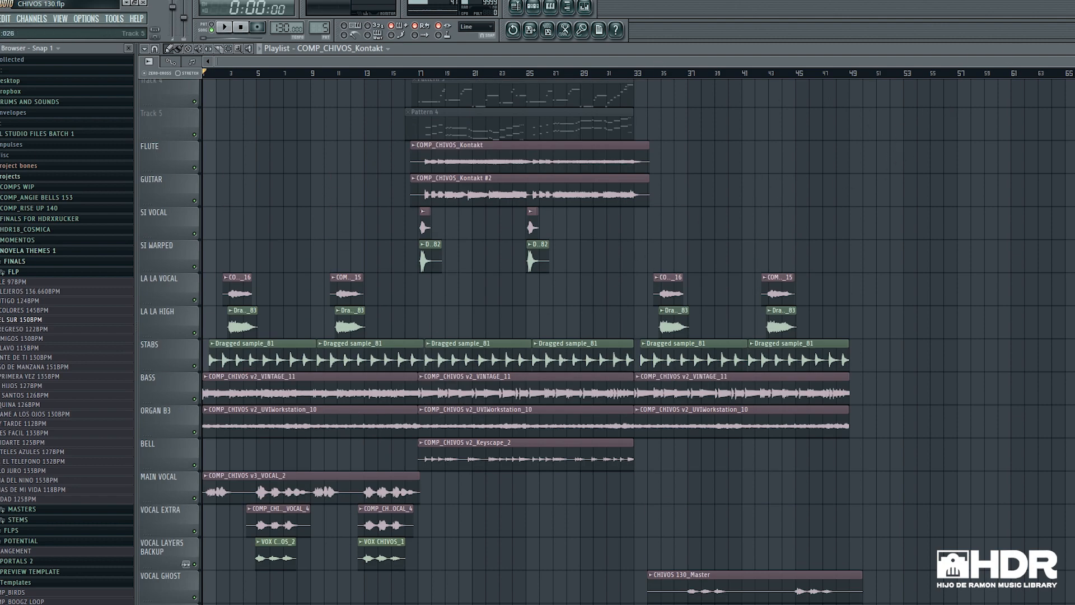
scroll(1028, 82, down, 2)
scroll(941, 156, up, 4)
scroll(504, 305, down, 5)
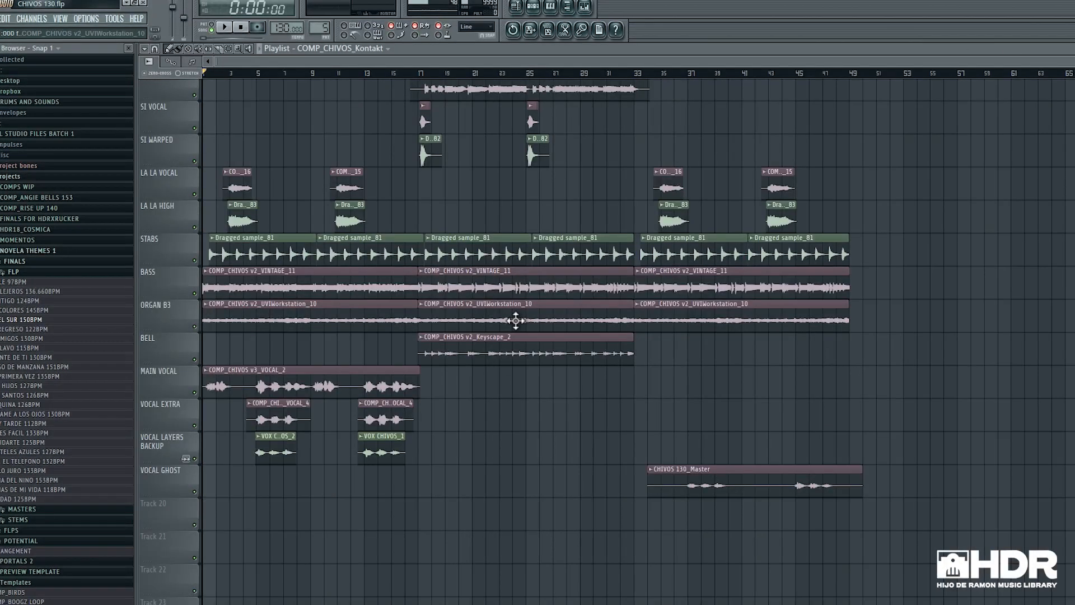